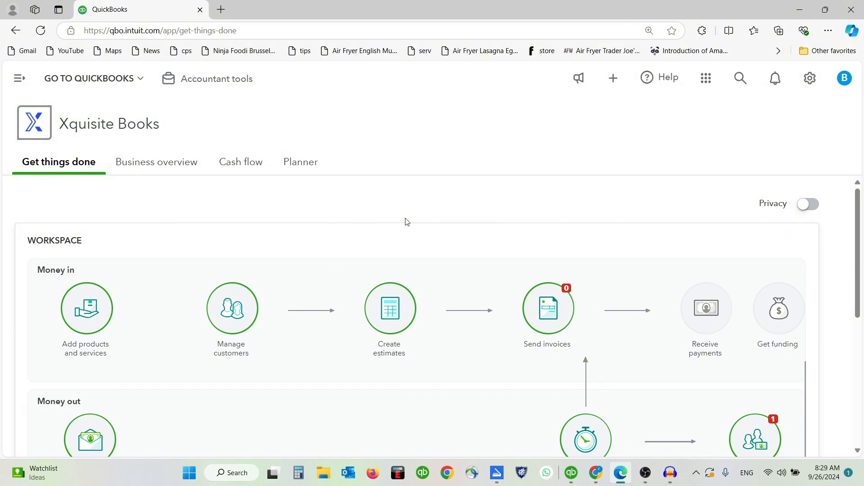
Step: Open the navigation sidebar and bring up the Sales flyout menu
{"action": "scroll", "coordinate": [406, 222], "scroll_direction": "down", "scroll_amount": 4}
{"action": "scroll", "coordinate": [399, 255], "scroll_direction": "up", "scroll_amount": 4}
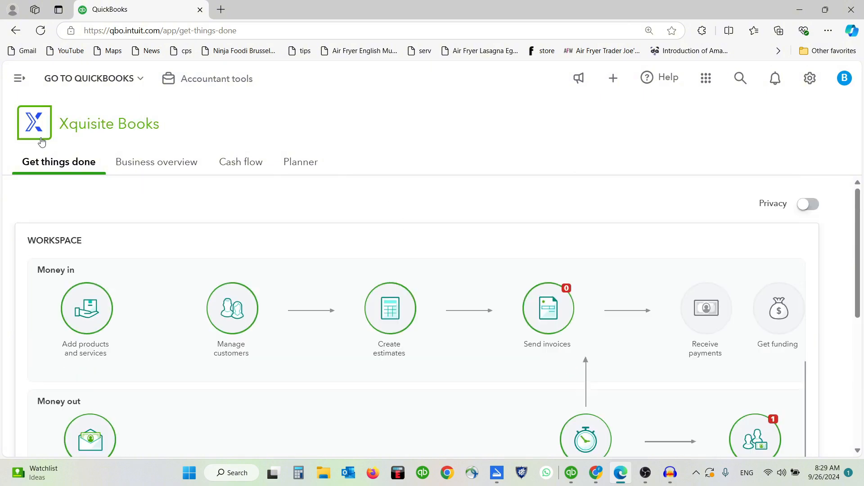
{"action": "left_click", "coordinate": [19, 78]}
{"action": "scroll", "coordinate": [76, 194], "scroll_direction": "down", "scroll_amount": 3}
{"action": "mouse_move", "coordinate": [45, 221]}
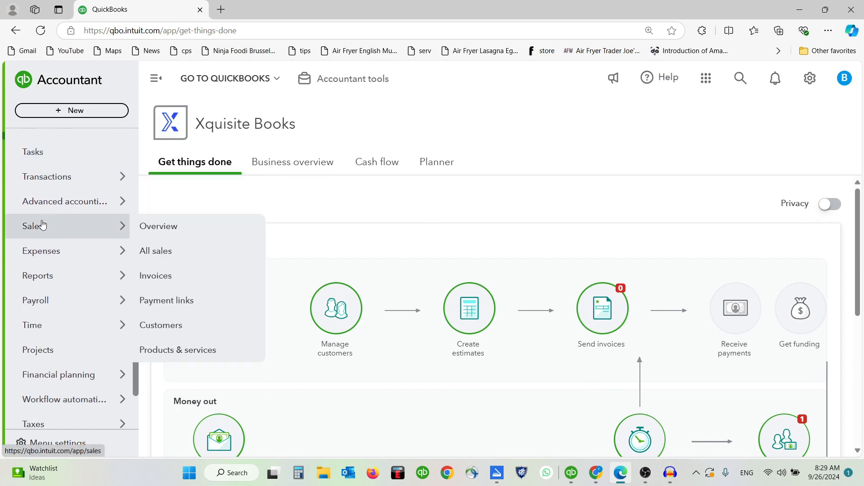
Step: Go to All sales, review the listed invoices and estimate, and show the New transaction types
{"action": "left_click", "coordinate": [174, 255]}
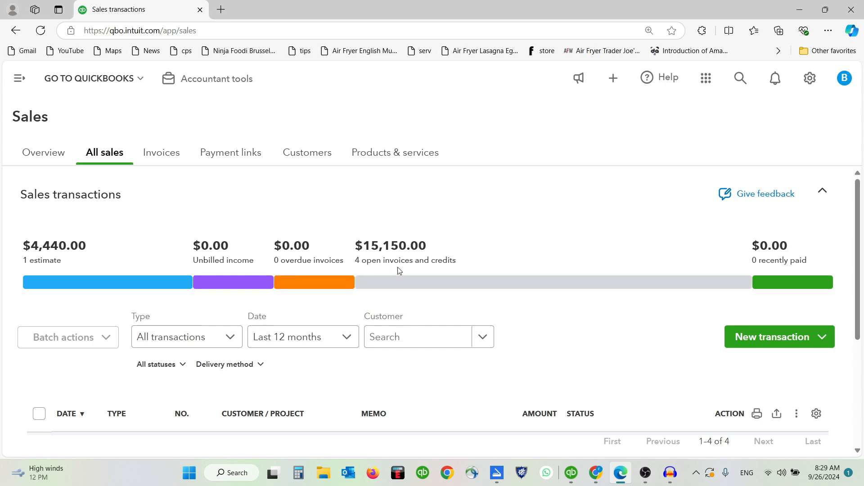
{"action": "scroll", "coordinate": [404, 275], "scroll_direction": "down", "scroll_amount": 2}
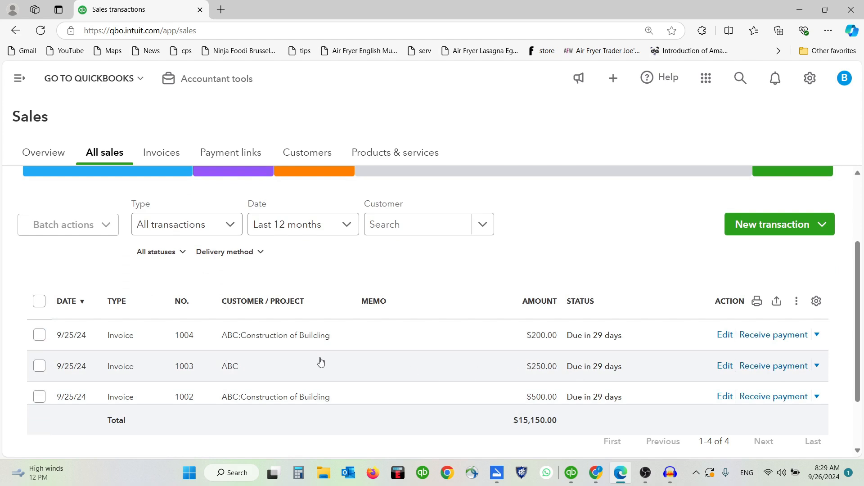
{"action": "scroll", "coordinate": [370, 382], "scroll_direction": "up", "scroll_amount": 2}
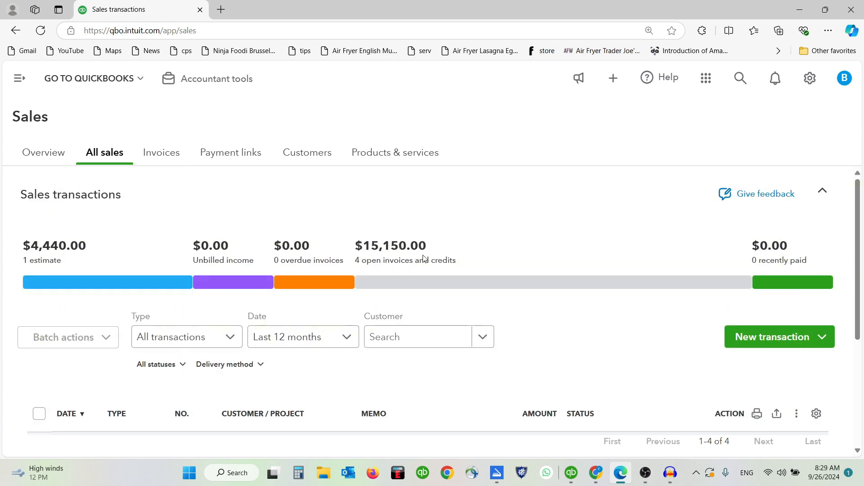
{"action": "scroll", "coordinate": [646, 243], "scroll_direction": "down", "scroll_amount": 1}
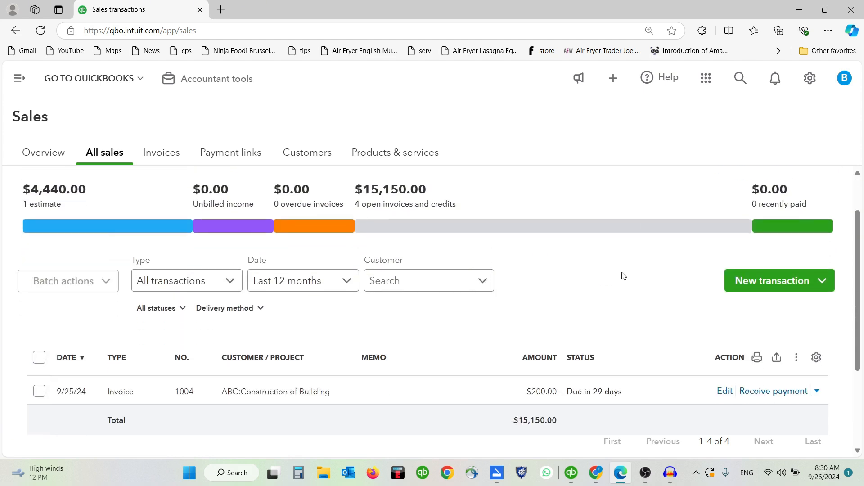
{"action": "left_click", "coordinate": [821, 284]}
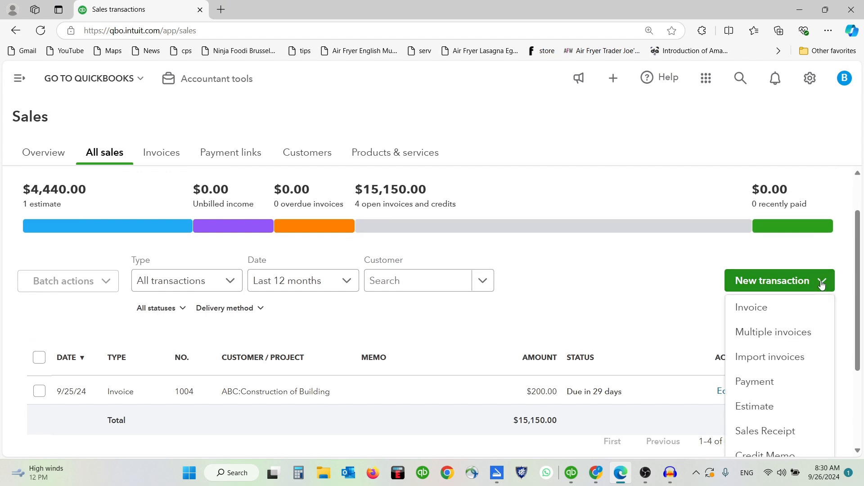
Step: Start new estimate E1002, dismiss its settings panel, and select ABC as the customer
{"action": "left_click", "coordinate": [766, 410]}
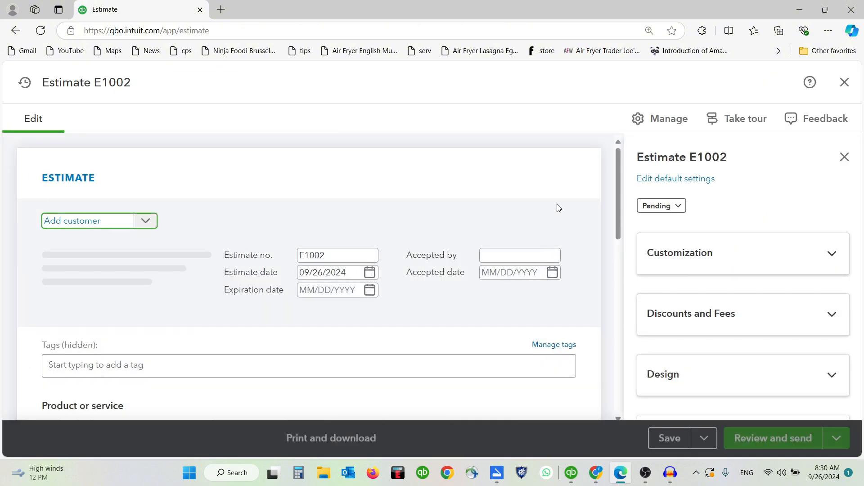
{"action": "left_click", "coordinate": [844, 157]}
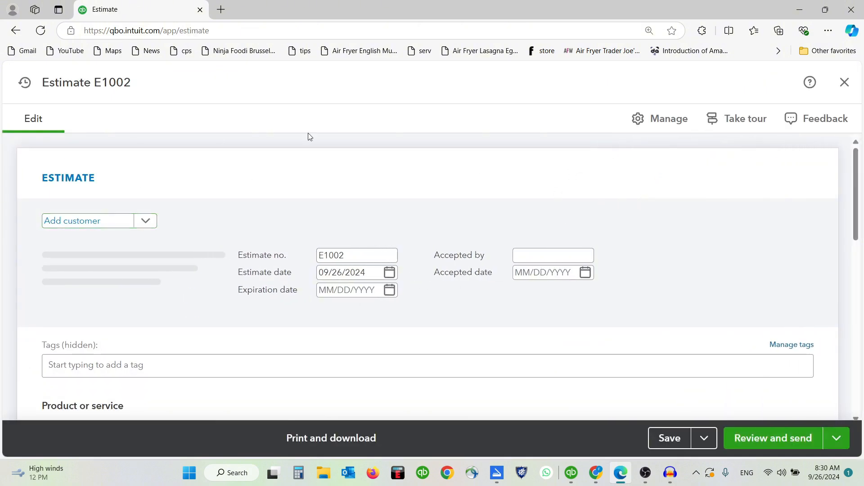
{"action": "scroll", "coordinate": [411, 279], "scroll_direction": "down", "scroll_amount": 6}
{"action": "scroll", "coordinate": [416, 299], "scroll_direction": "up", "scroll_amount": 6}
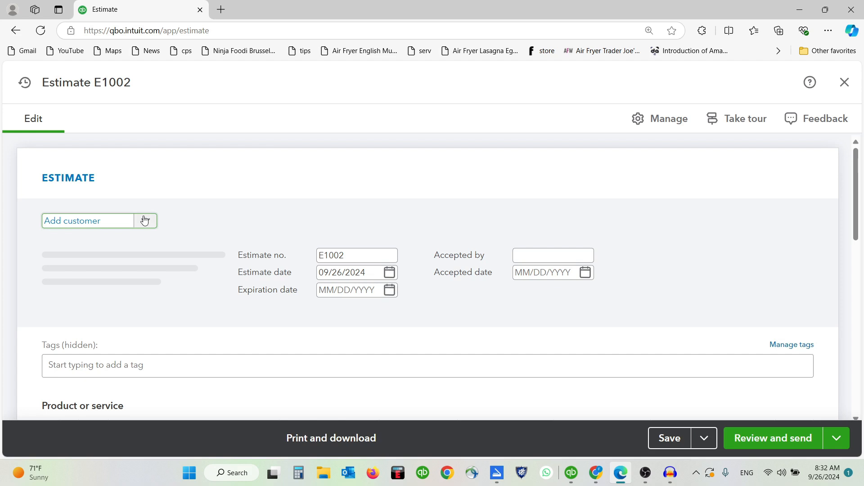
{"action": "left_click", "coordinate": [144, 223]}
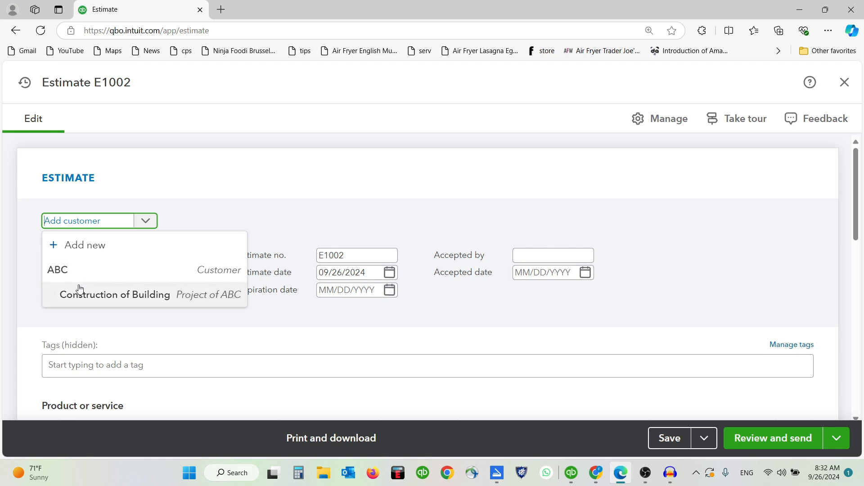
{"action": "left_click", "coordinate": [71, 271]}
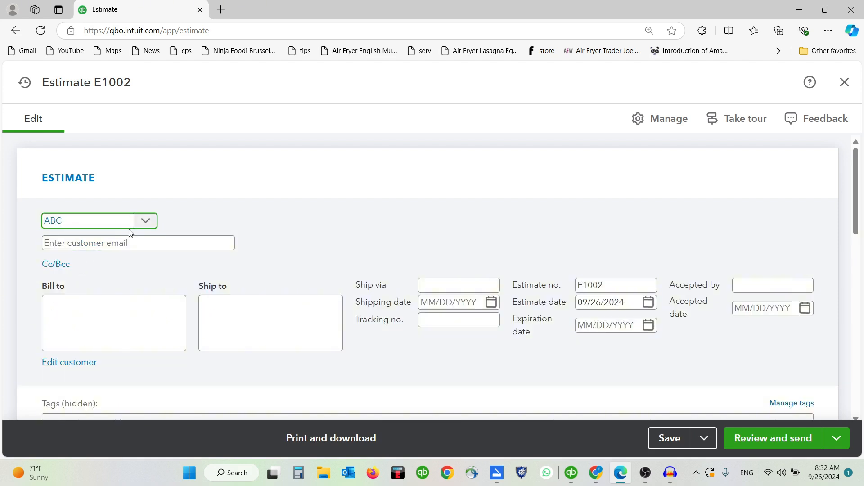
Step: Add a new customer with company name Tech Traders from the customer dropdown and save it
{"action": "left_click", "coordinate": [145, 220]}
{"action": "left_click", "coordinate": [104, 246]}
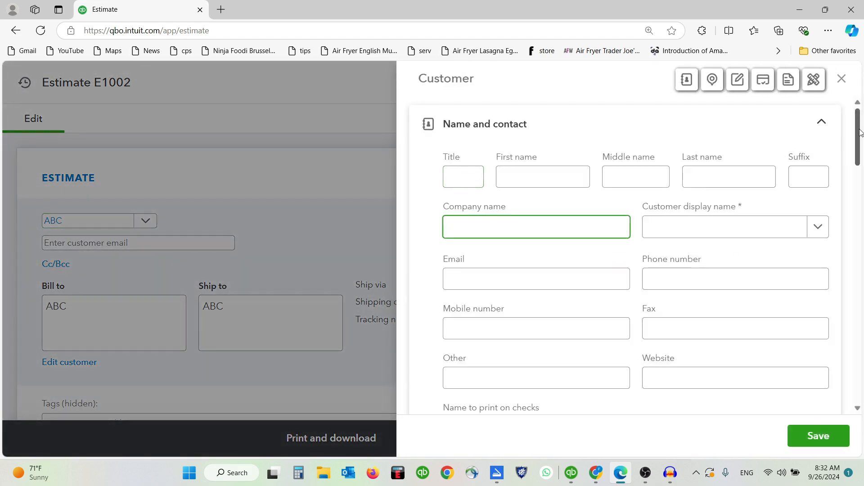
{"action": "mouse_move", "coordinate": [859, 132]}
{"action": "left_mouse_down"}
{"action": "mouse_move", "coordinate": [862, 291]}
{"action": "mouse_move", "coordinate": [860, 132]}
{"action": "left_mouse_up"}
{"action": "type", "text": "Te"}
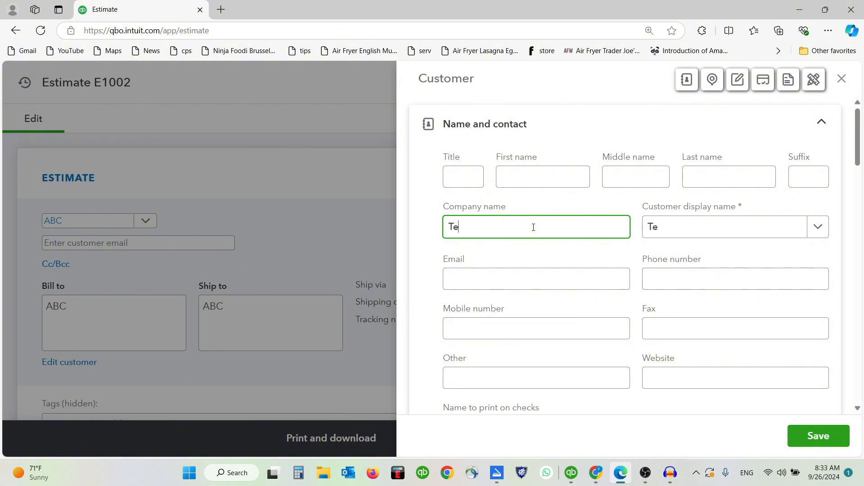
{"action": "type", "text": "ch Traders"}
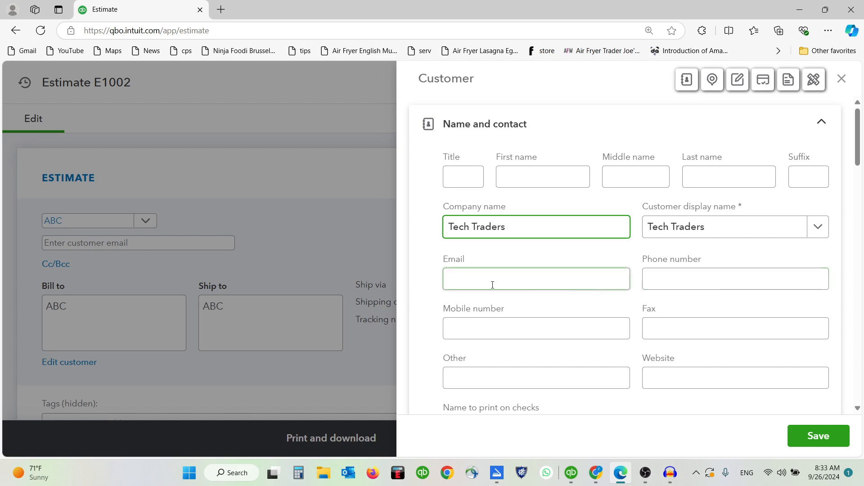
{"action": "scroll", "coordinate": [601, 286], "scroll_direction": "down", "scroll_amount": 5}
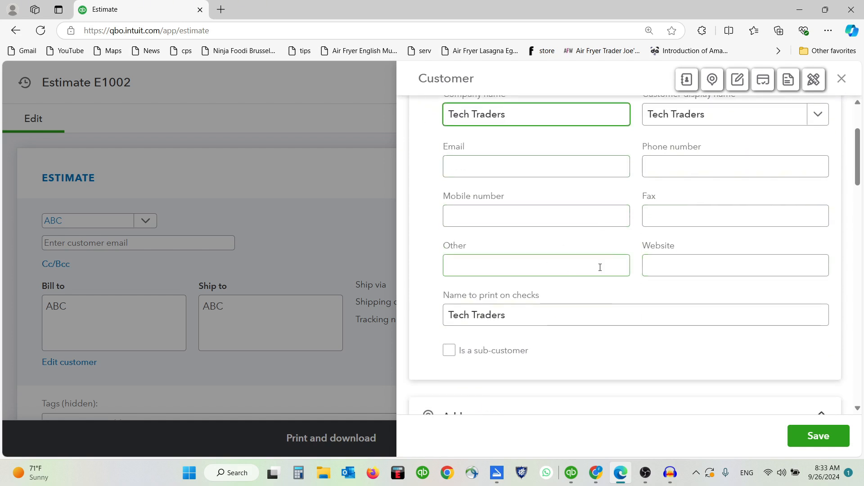
{"action": "scroll", "coordinate": [603, 287], "scroll_direction": "down", "scroll_amount": 5}
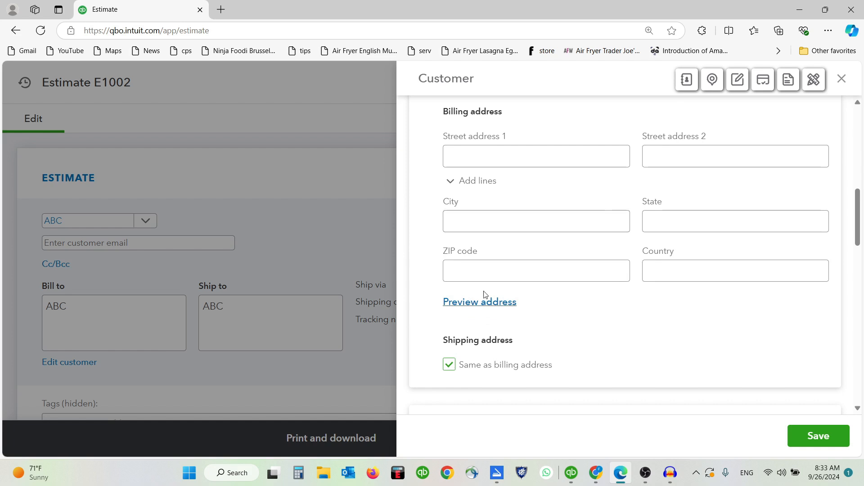
{"action": "scroll", "coordinate": [545, 295], "scroll_direction": "down", "scroll_amount": 5}
{"action": "scroll", "coordinate": [545, 295], "scroll_direction": "up", "scroll_amount": 7}
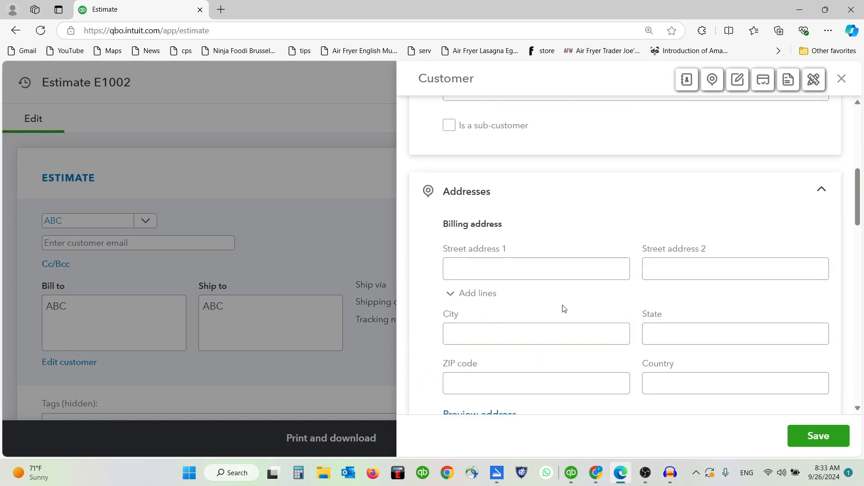
{"action": "left_click", "coordinate": [816, 436]}
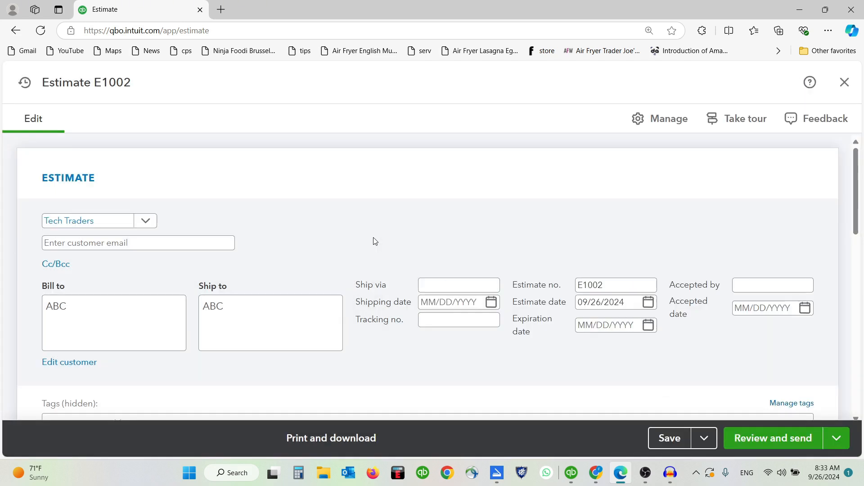
Step: Fill in the Tech Traders customer e-mail address on the estimate
{"action": "left_click", "coordinate": [100, 243]}
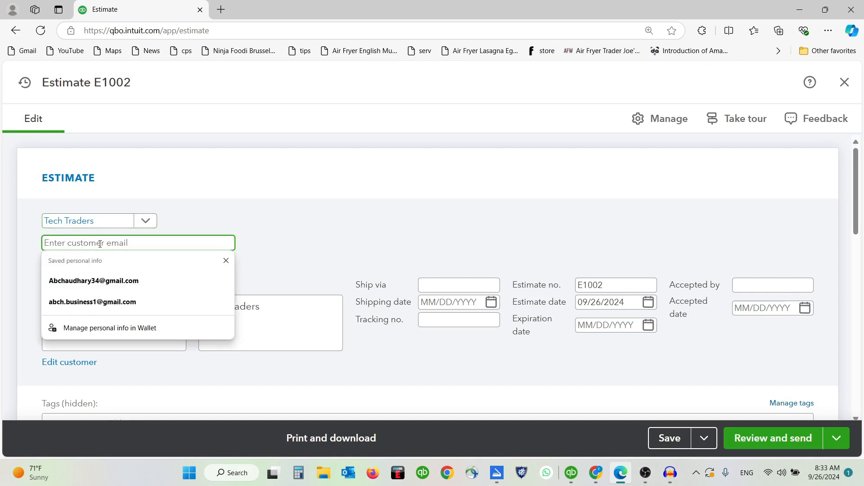
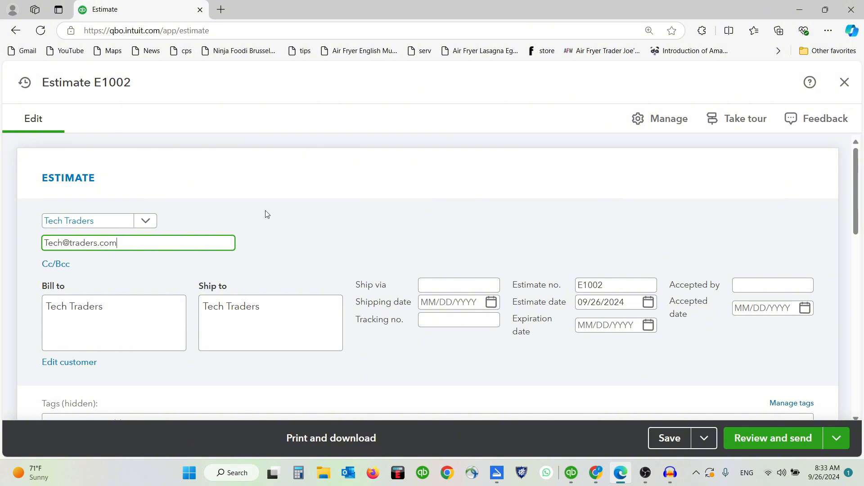
{"action": "scroll", "coordinate": [267, 214], "scroll_direction": "down", "scroll_amount": 1}
{"action": "left_click", "coordinate": [114, 225]}
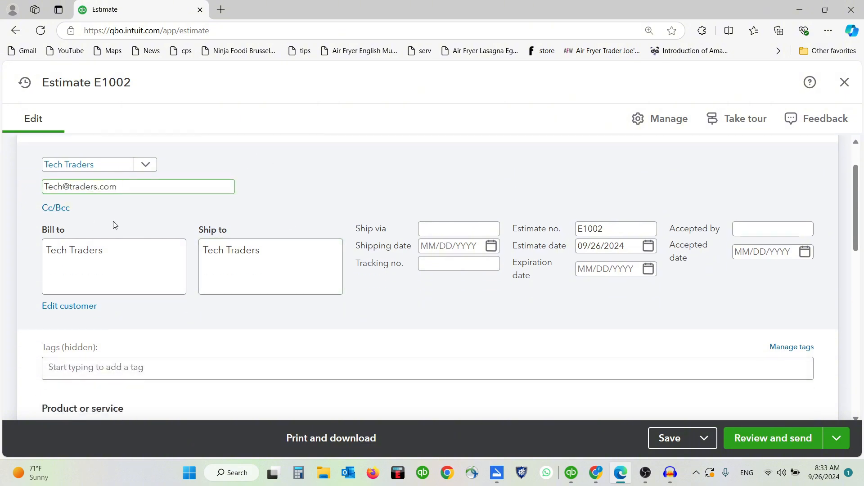
{"action": "left_click_drag", "start_coordinate": [42, 229], "coordinate": [81, 233]}
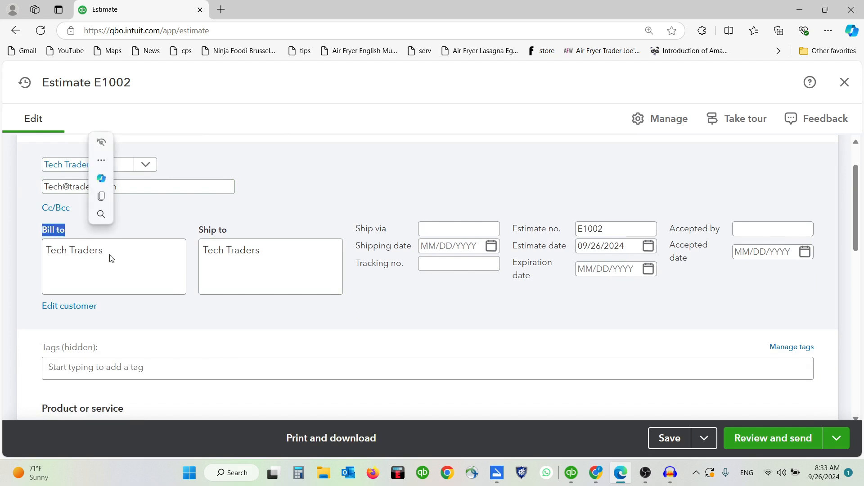
Step: Check the Tech Traders Bill to address, then the Ship via and Tracking no. fields
{"action": "left_click", "coordinate": [121, 255]}
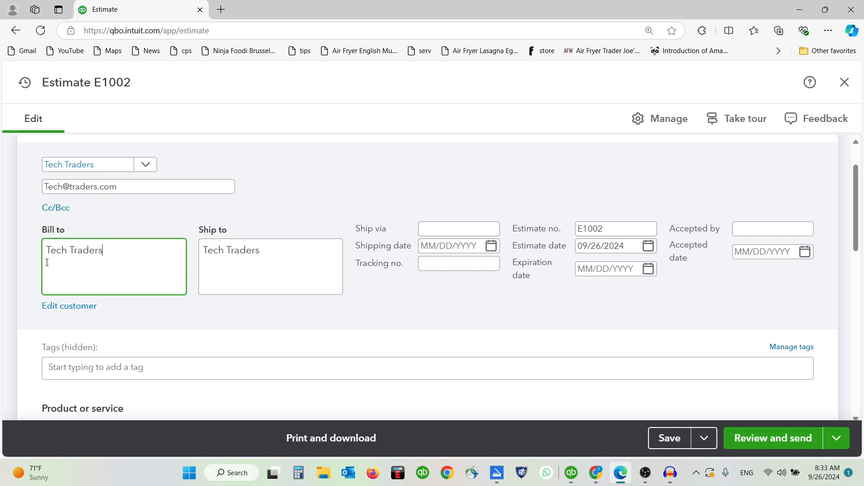
{"action": "left_click_drag", "start_coordinate": [50, 264], "coordinate": [115, 268]}
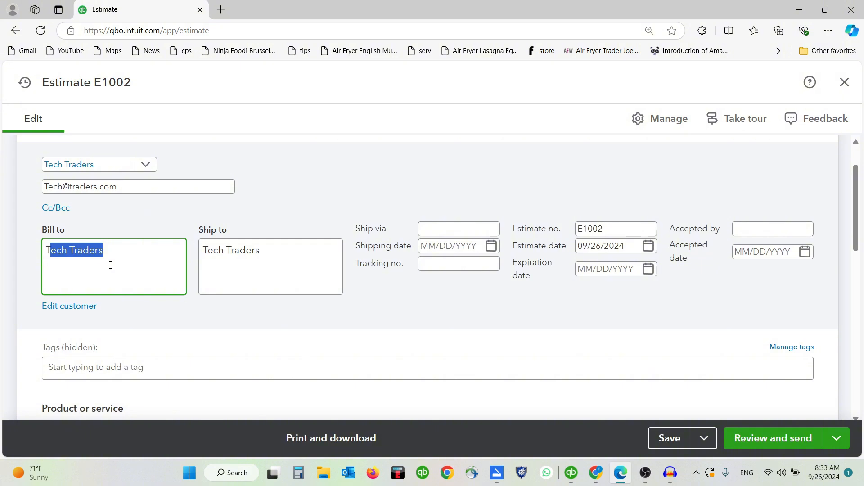
{"action": "left_click", "coordinate": [113, 258]}
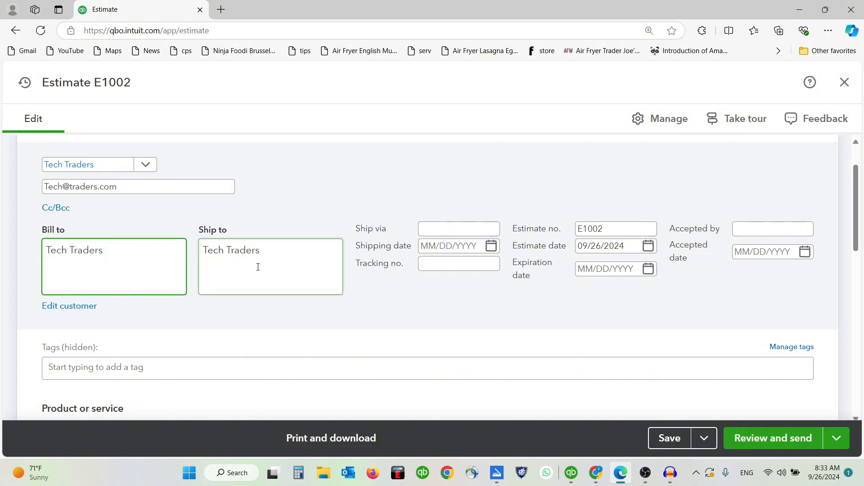
{"action": "left_click", "coordinate": [448, 230]}
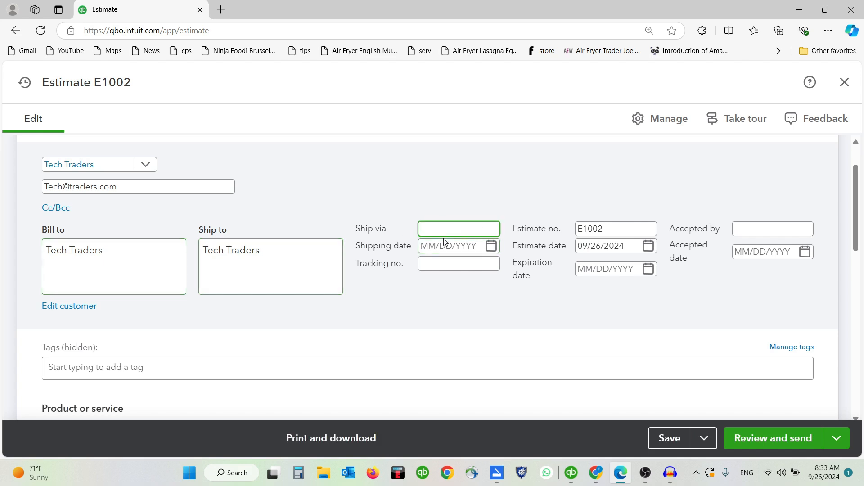
{"action": "left_click", "coordinate": [459, 266]}
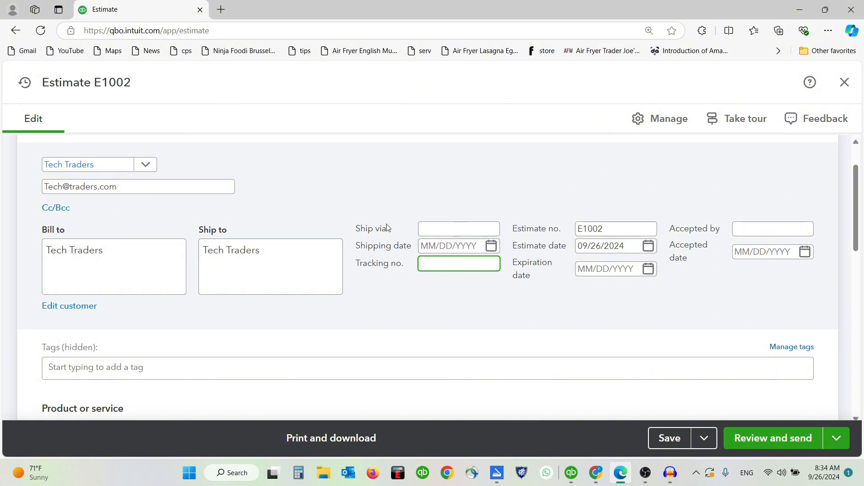
{"action": "scroll", "coordinate": [119, 186], "scroll_direction": "up", "scroll_amount": 1}
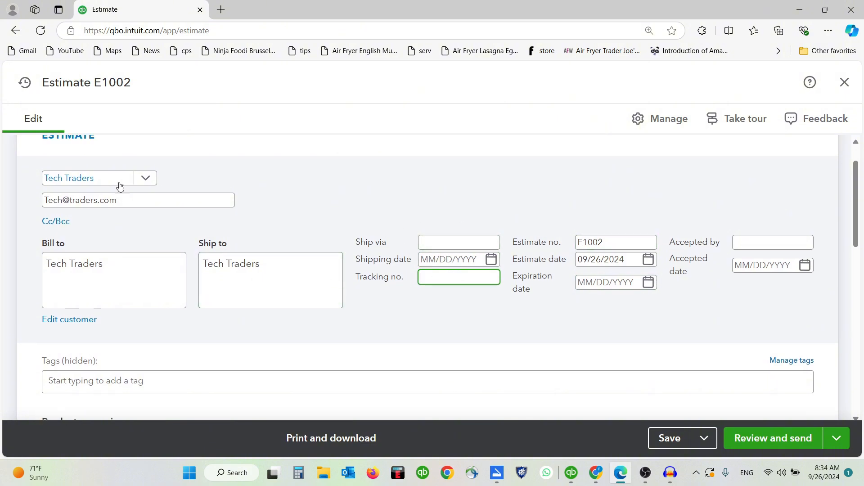
Step: Switch off the Ship to option under Customization in the estimate settings
{"action": "left_click", "coordinate": [665, 119]}
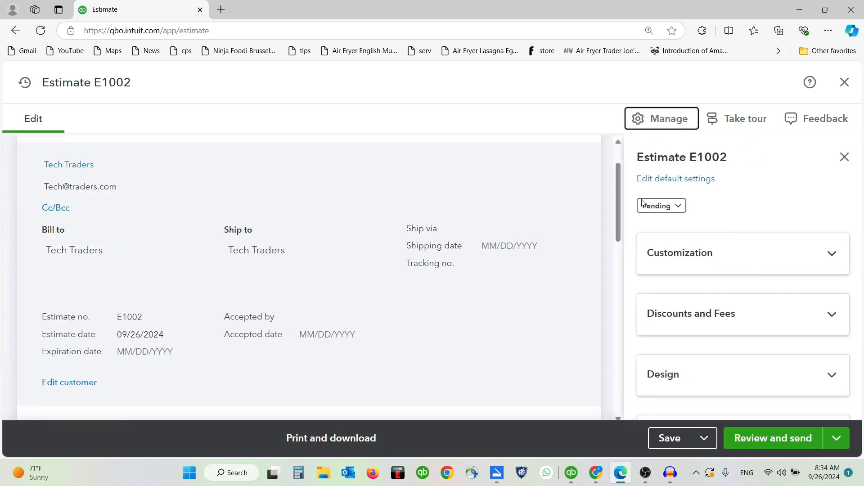
{"action": "left_click", "coordinate": [709, 253]}
{"action": "scroll", "coordinate": [804, 250], "scroll_direction": "down", "scroll_amount": 1}
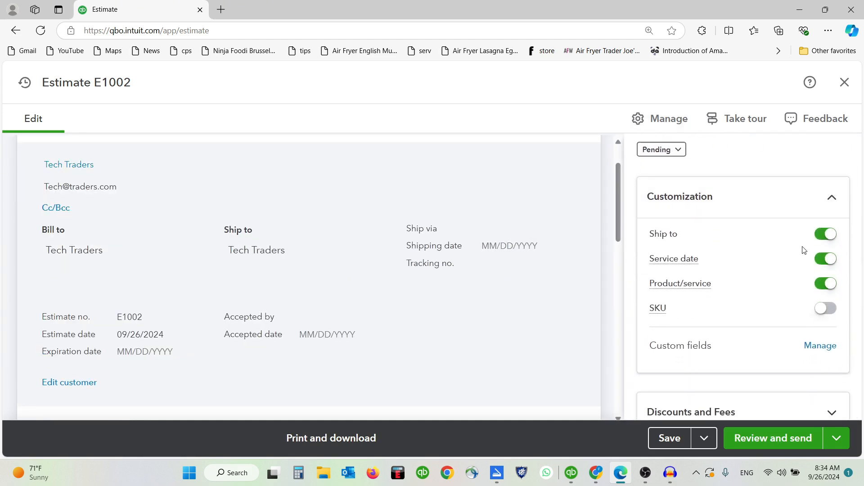
{"action": "left_click", "coordinate": [823, 235]}
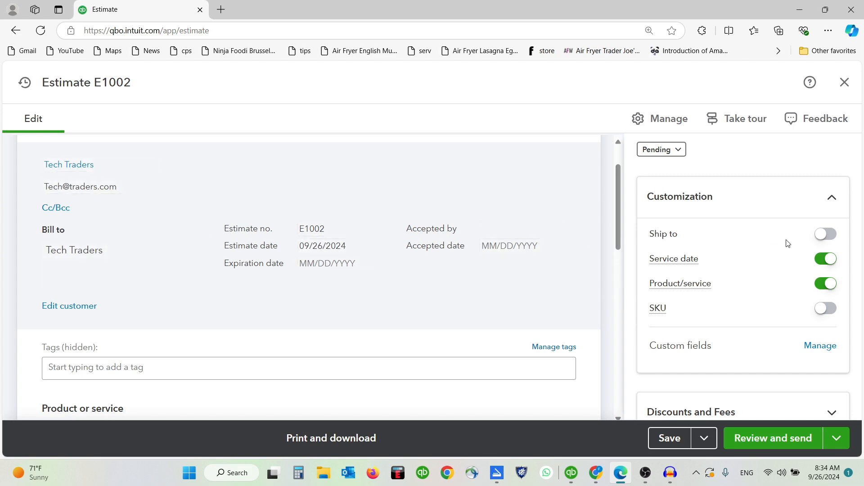
Step: Review the remaining customization options and close the settings panel
{"action": "scroll", "coordinate": [787, 243], "scroll_direction": "down", "scroll_amount": 1}
{"action": "scroll", "coordinate": [787, 244], "scroll_direction": "up", "scroll_amount": 1}
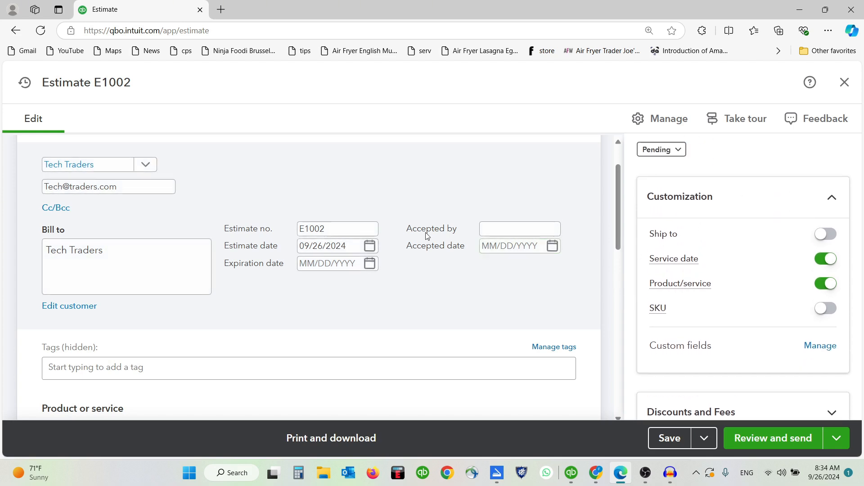
{"action": "scroll", "coordinate": [395, 195], "scroll_direction": "down", "scroll_amount": 2}
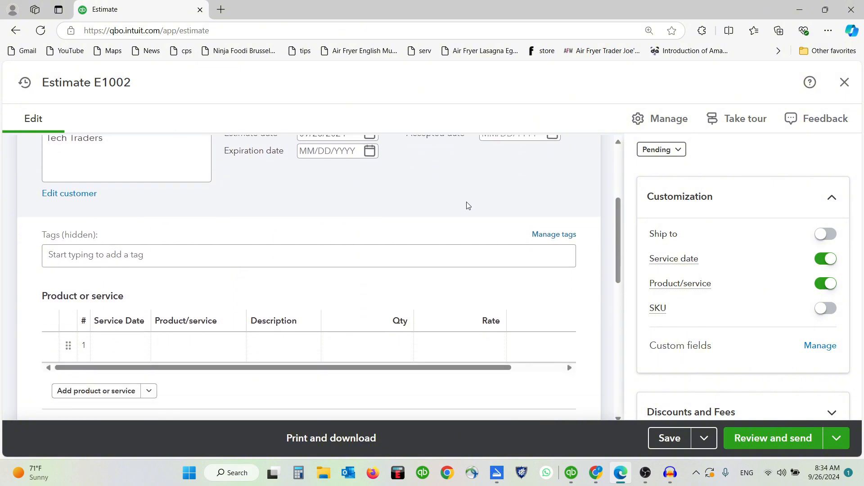
{"action": "scroll", "coordinate": [465, 204], "scroll_direction": "up", "scroll_amount": 1}
{"action": "scroll", "coordinate": [787, 253], "scroll_direction": "down", "scroll_amount": 3}
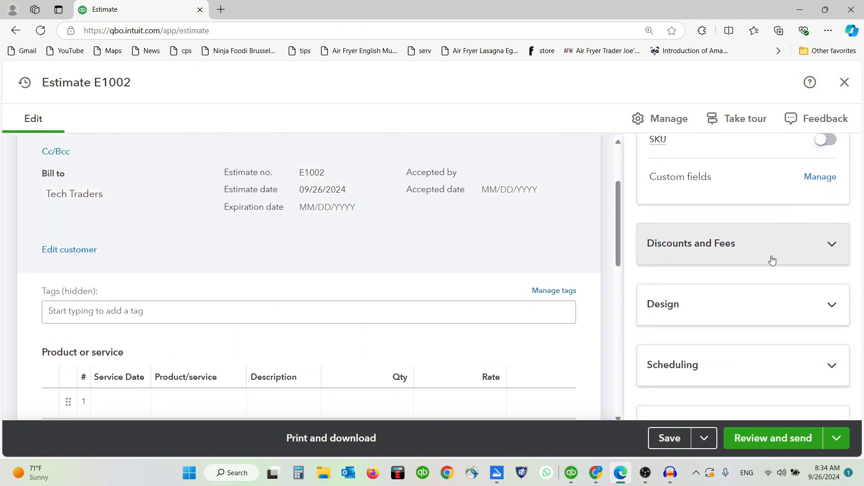
{"action": "scroll", "coordinate": [712, 269], "scroll_direction": "down", "scroll_amount": 1}
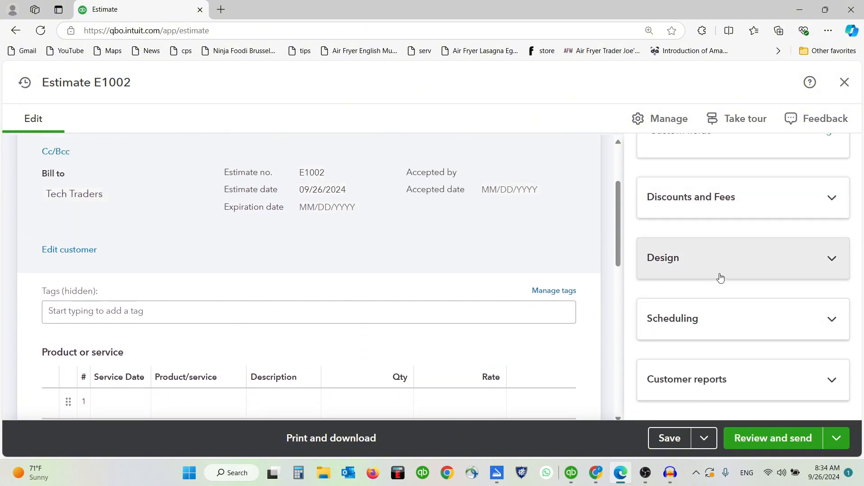
{"action": "scroll", "coordinate": [719, 295], "scroll_direction": "up", "scroll_amount": 5}
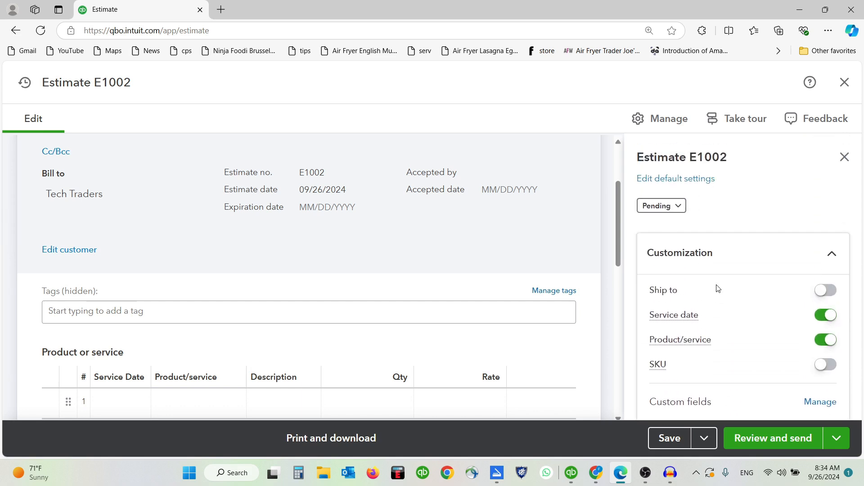
{"action": "left_click", "coordinate": [844, 157]}
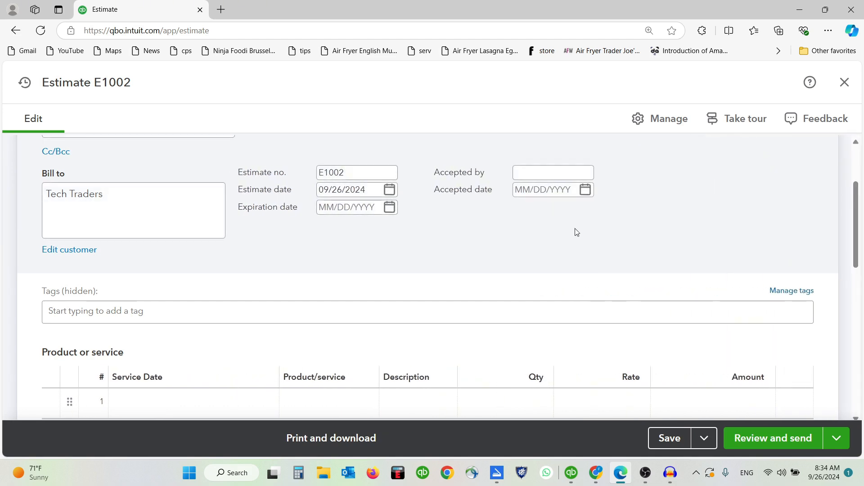
{"action": "scroll", "coordinate": [575, 233], "scroll_direction": "up", "scroll_amount": 1}
{"action": "left_click", "coordinate": [357, 228]}
Step: Re-enter the estimate number as E1002
{"action": "left_click", "coordinate": [359, 228]}
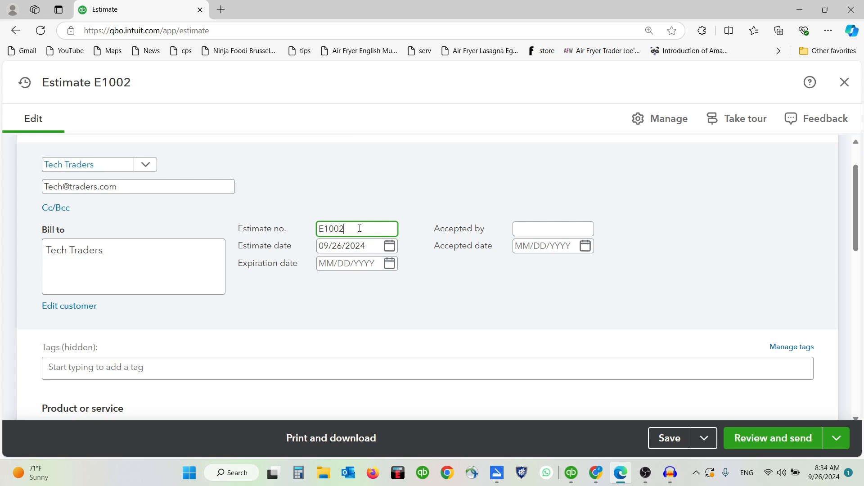
{"action": "left_click_drag", "start_coordinate": [359, 228], "coordinate": [326, 241]}
{"action": "type", "text": "2"}
{"action": "triple_click", "coordinate": [375, 229]}
{"action": "type", "text": "E1002"}
Step: Keep the 09/26/2024 estimate date and set the expiration date to 10/25/2024
{"action": "left_click", "coordinate": [389, 246]}
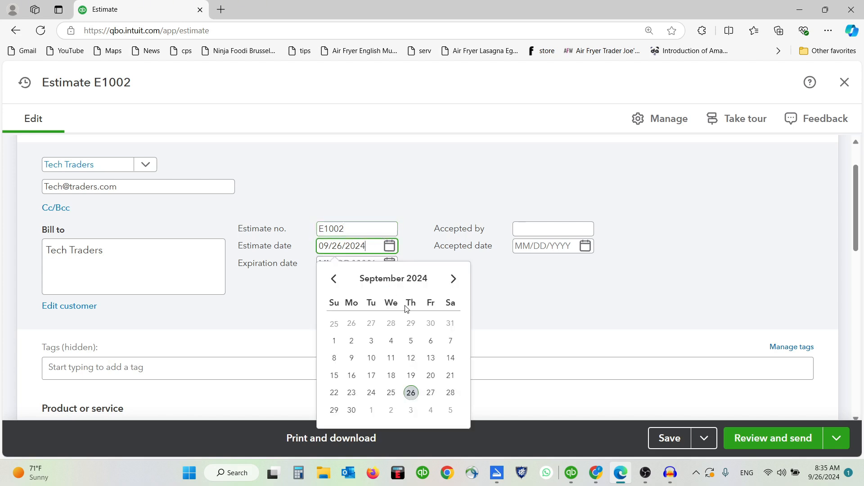
{"action": "left_click", "coordinate": [412, 393]}
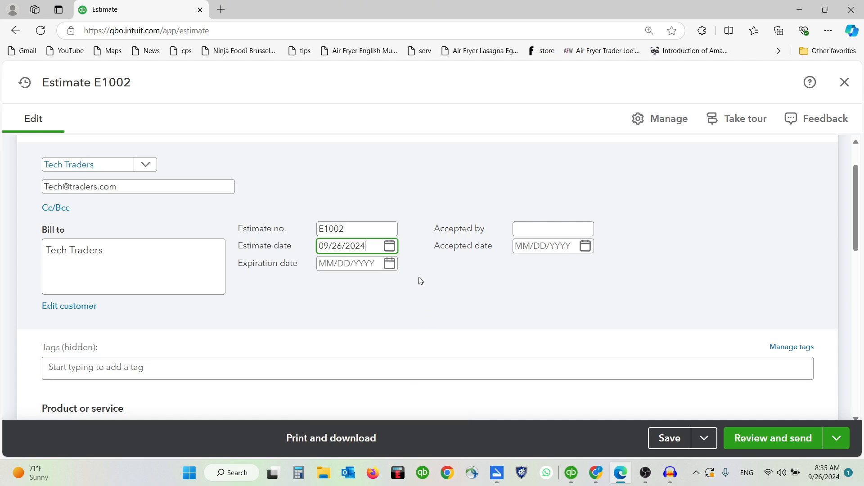
{"action": "left_click", "coordinate": [390, 267]}
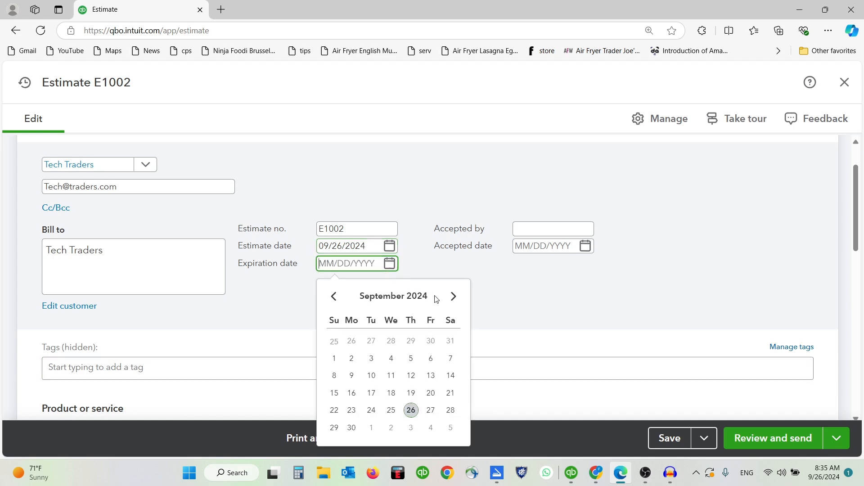
{"action": "left_click", "coordinate": [453, 298]}
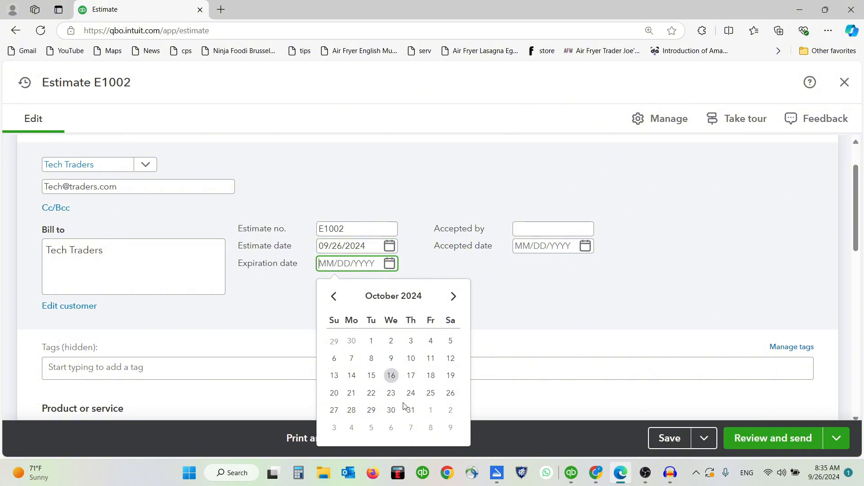
{"action": "left_click", "coordinate": [430, 393]}
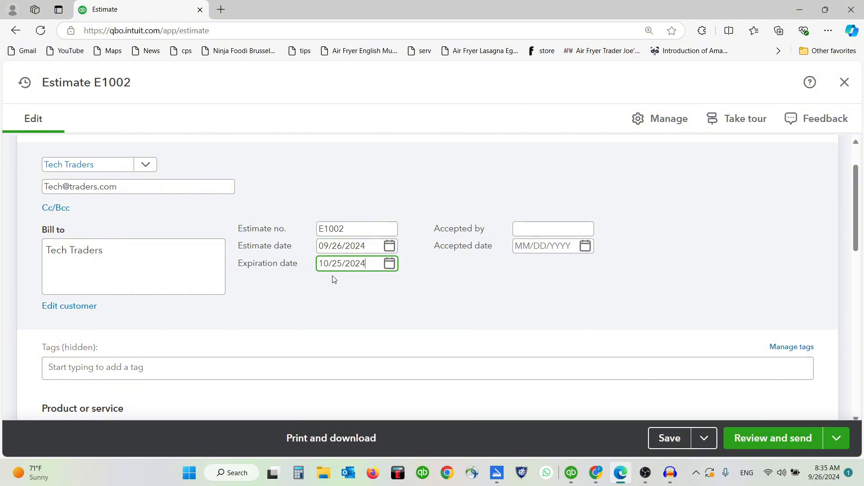
{"action": "left_click", "coordinate": [450, 290]}
Step: Set the first line's service date to 10/15/2024
{"action": "scroll", "coordinate": [467, 268], "scroll_direction": "down", "scroll_amount": 5}
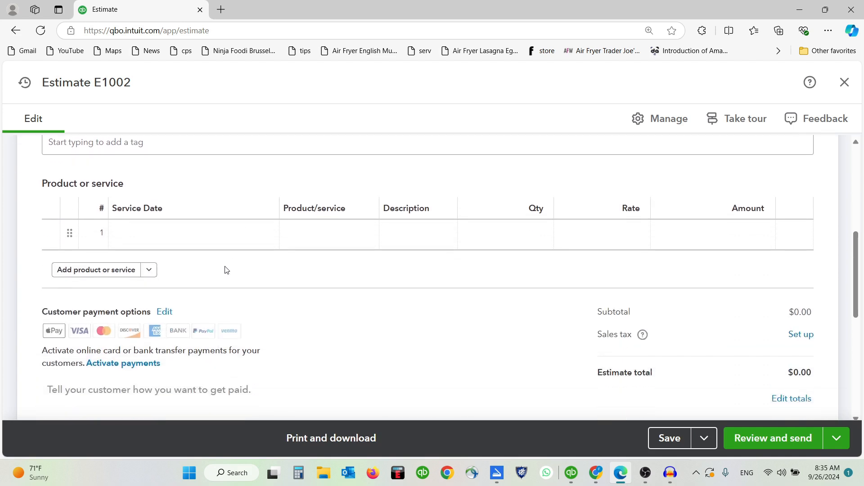
{"action": "scroll", "coordinate": [224, 268], "scroll_direction": "up", "scroll_amount": 1}
{"action": "left_click", "coordinate": [190, 287]}
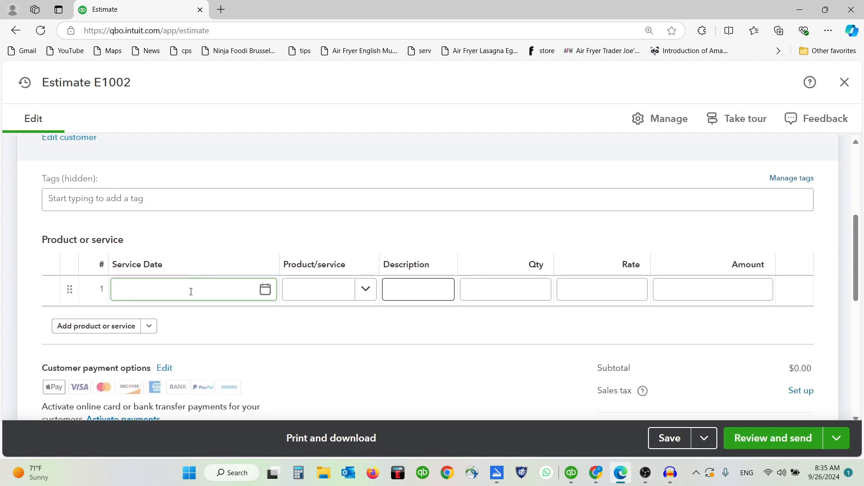
{"action": "left_click", "coordinate": [64, 235]}
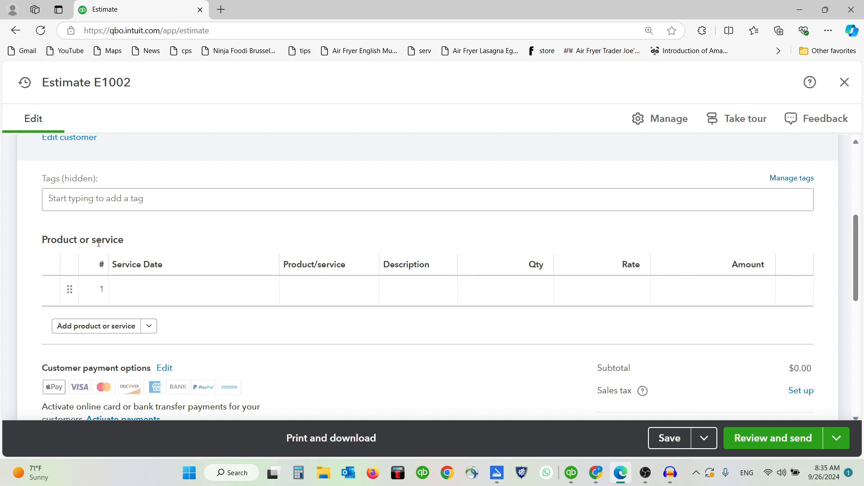
{"action": "left_click", "coordinate": [255, 278]}
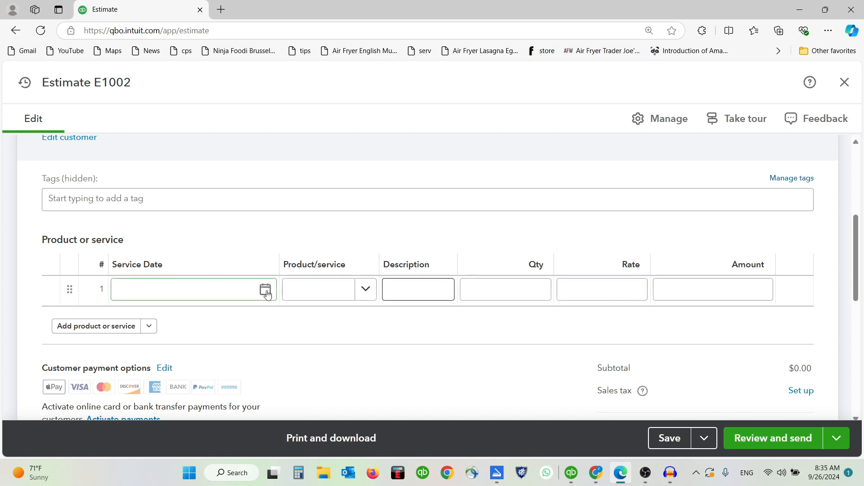
{"action": "left_click", "coordinate": [265, 290]}
{"action": "left_click", "coordinate": [247, 120]}
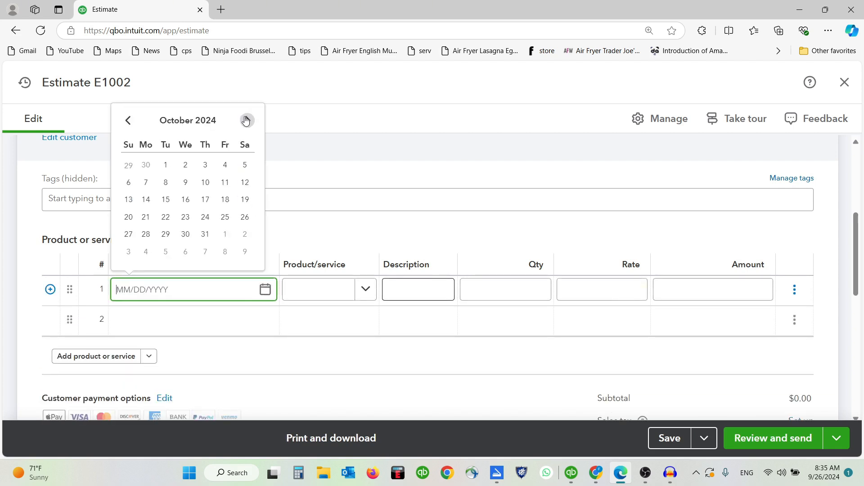
{"action": "left_click", "coordinate": [166, 200]}
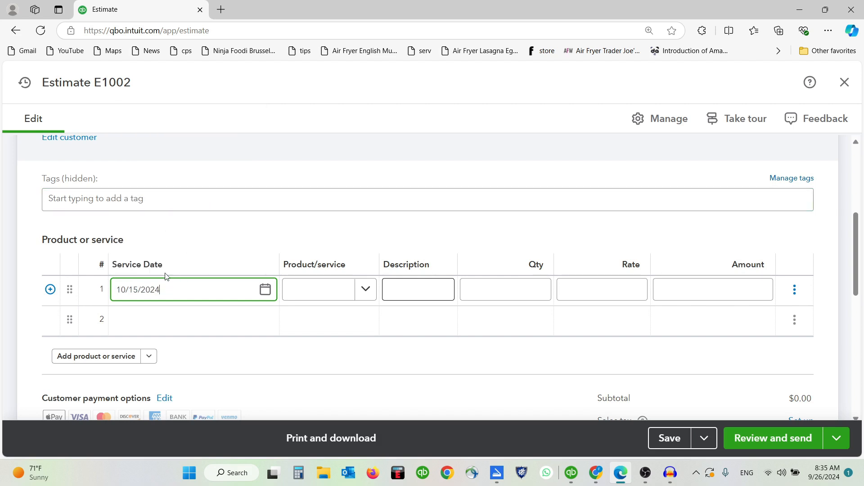
Step: Choose IT Consultancy for line 1 with quantity 6 at 250, totalling $1,500.00
{"action": "left_click", "coordinate": [365, 289]}
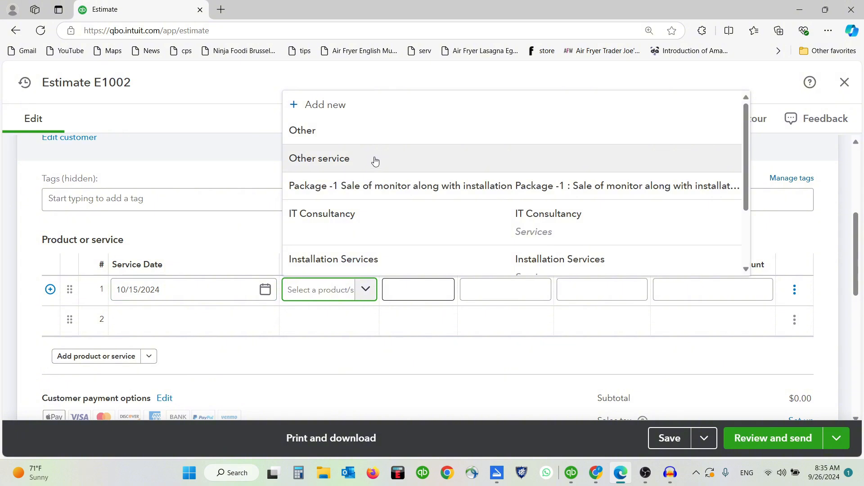
{"action": "left_click", "coordinate": [370, 215]}
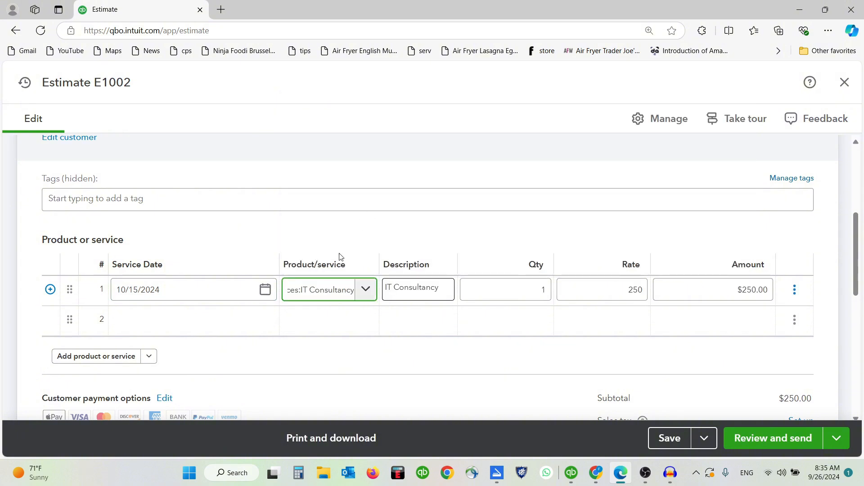
{"action": "left_click", "coordinate": [500, 290]}
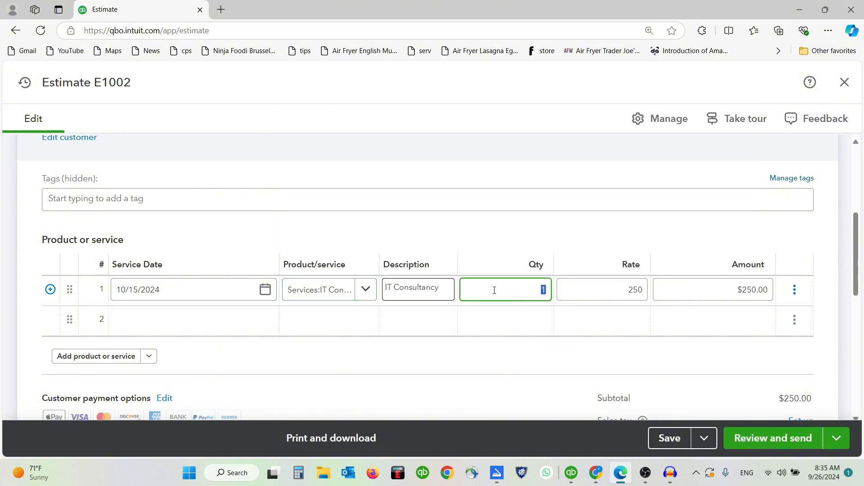
{"action": "key", "text": "Tab"}
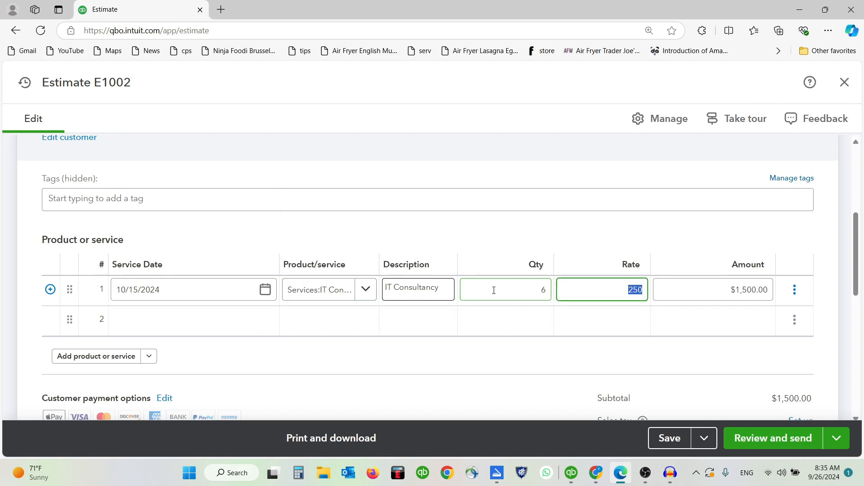
{"action": "left_click", "coordinate": [589, 321]}
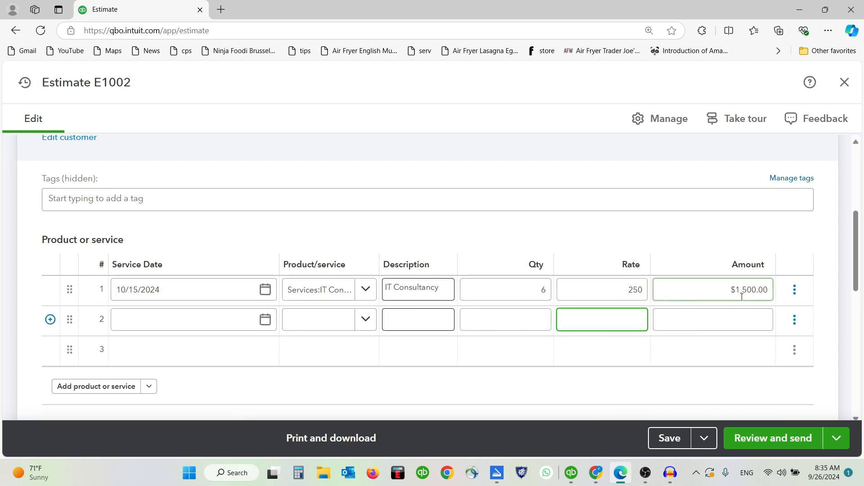
{"action": "scroll", "coordinate": [508, 283], "scroll_direction": "down", "scroll_amount": 1}
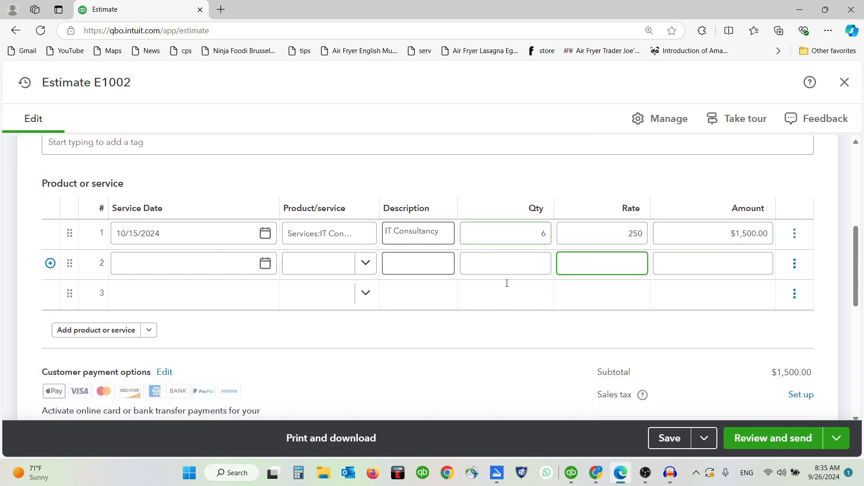
Step: Set line 2's service date to 10/20/2024 and browse its product/service list
{"action": "left_click", "coordinate": [213, 261]}
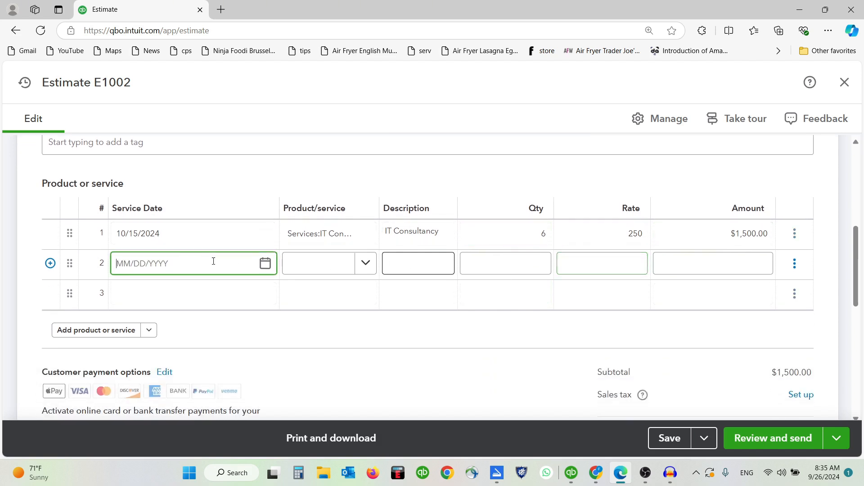
{"action": "left_click", "coordinate": [265, 264]}
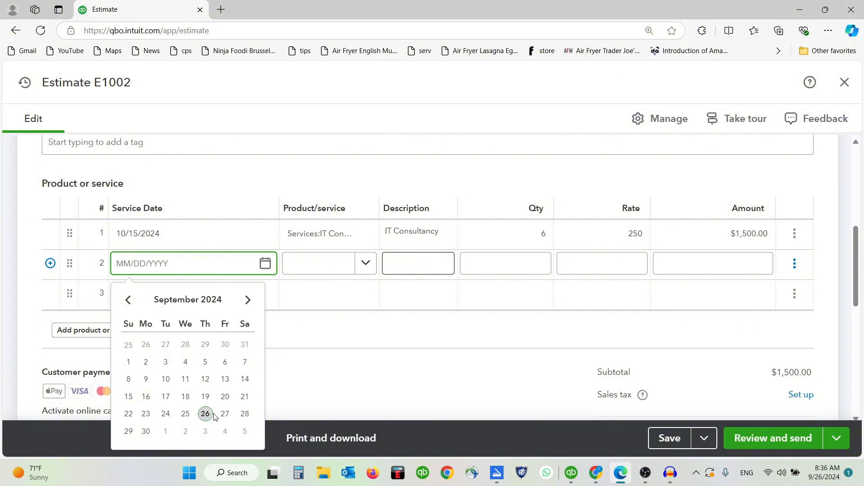
{"action": "left_click", "coordinate": [247, 300]}
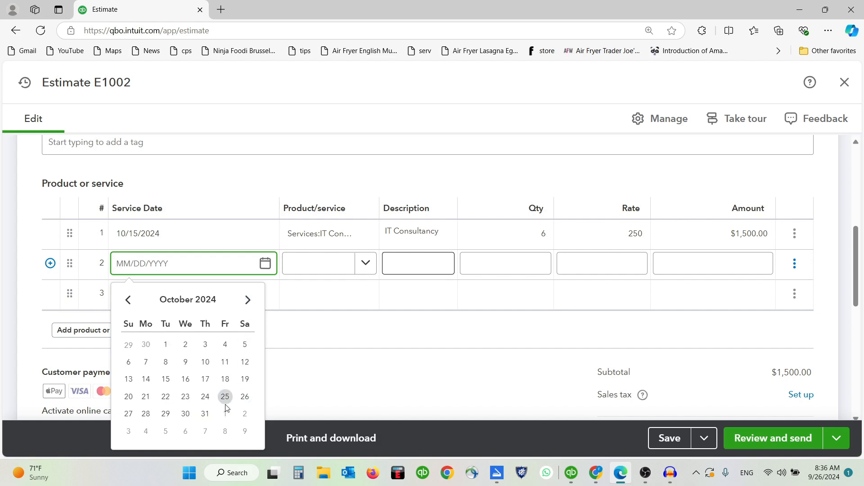
{"action": "left_click", "coordinate": [128, 397]}
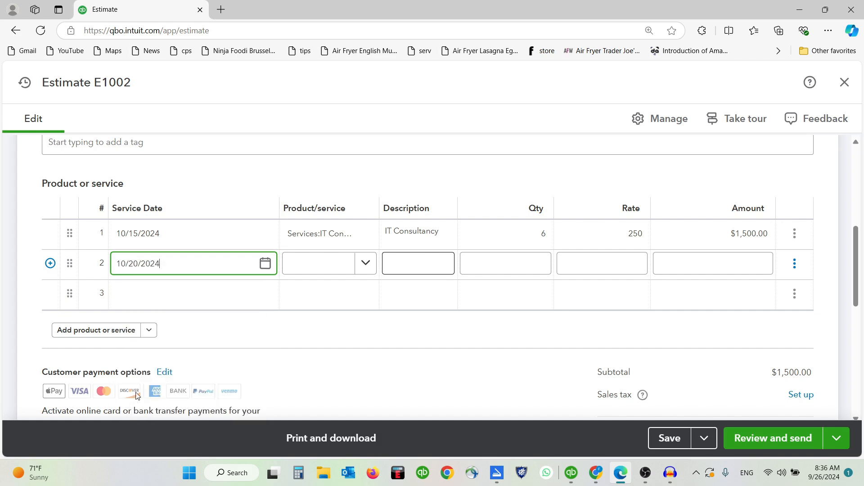
{"action": "left_click", "coordinate": [308, 267]}
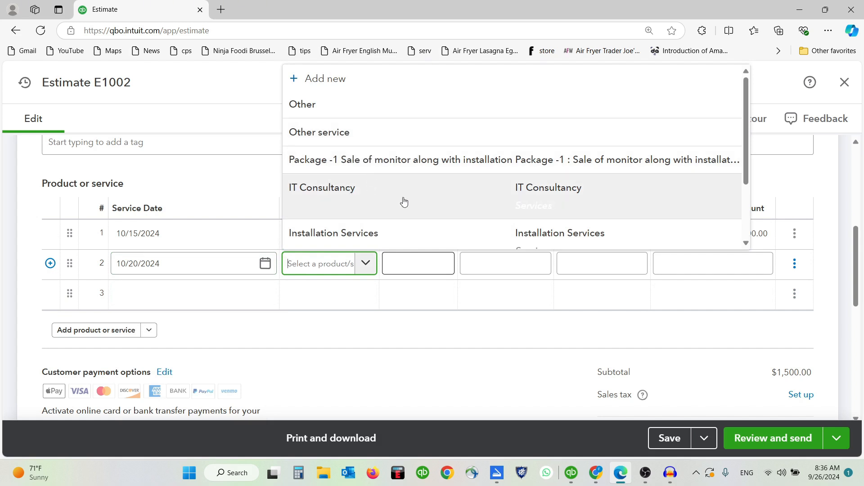
{"action": "scroll", "coordinate": [382, 225], "scroll_direction": "down", "scroll_amount": 2}
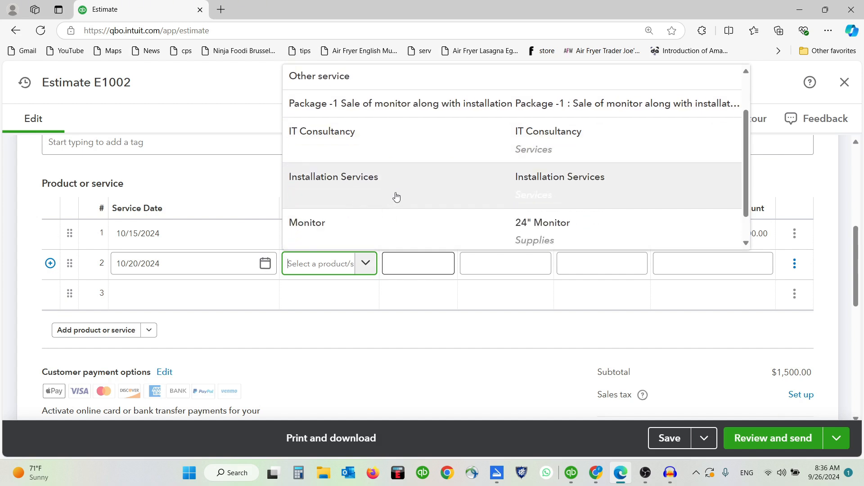
{"action": "scroll", "coordinate": [391, 237], "scroll_direction": "up", "scroll_amount": 2}
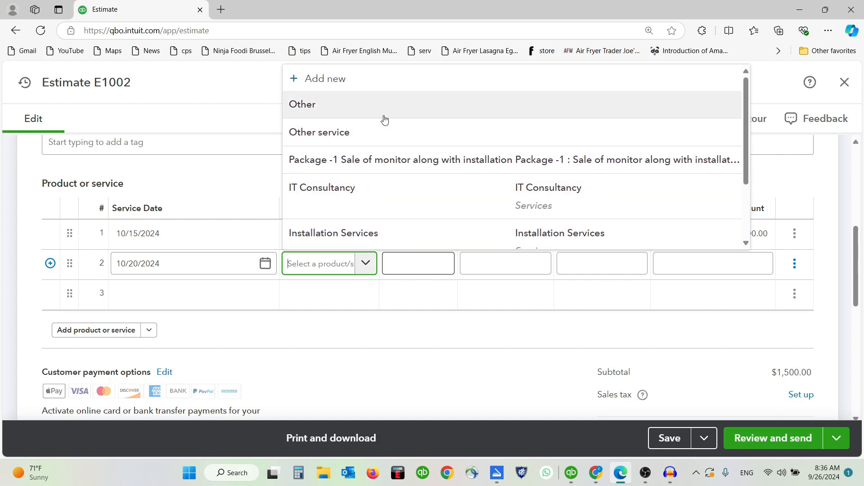
Step: Create a new service named Follow Up Consultation in the Services category
{"action": "left_click", "coordinate": [376, 83]}
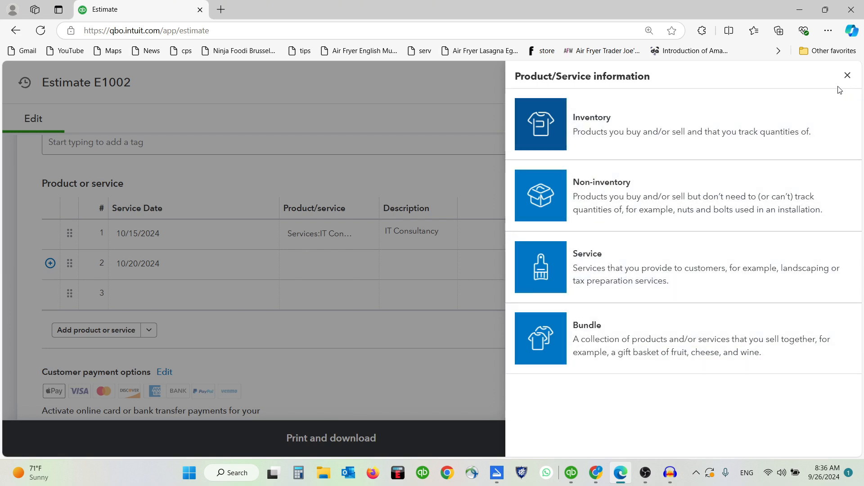
{"action": "left_click", "coordinate": [664, 269]}
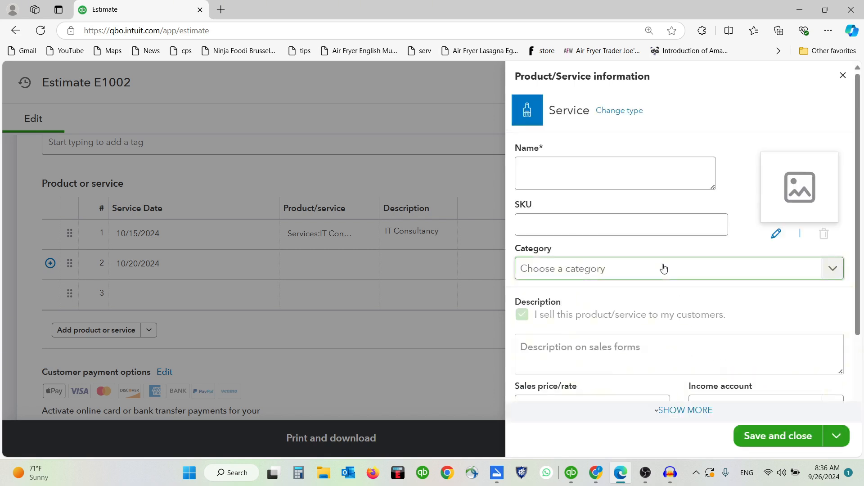
{"action": "left_click", "coordinate": [564, 170]}
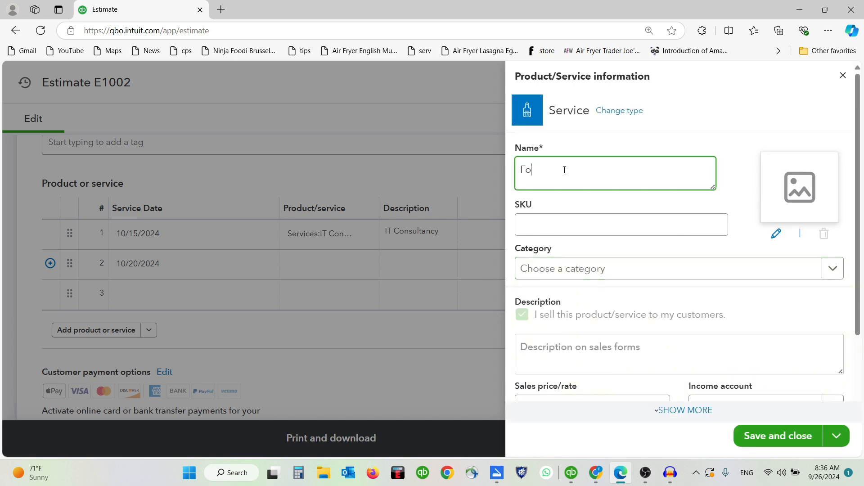
{"action": "type", "text": "Follow Up Consultaion"}
{"action": "right_click", "coordinate": [614, 173]}
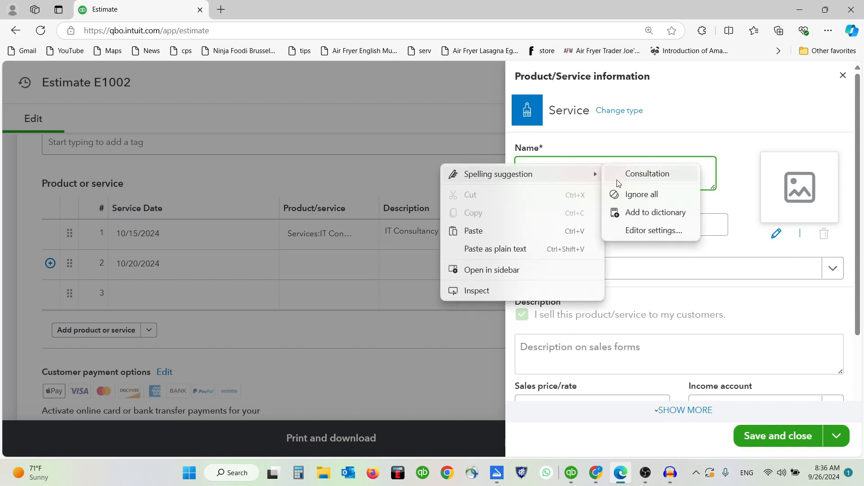
{"action": "left_click", "coordinate": [634, 176]}
{"action": "scroll", "coordinate": [612, 209], "scroll_direction": "down", "scroll_amount": 1}
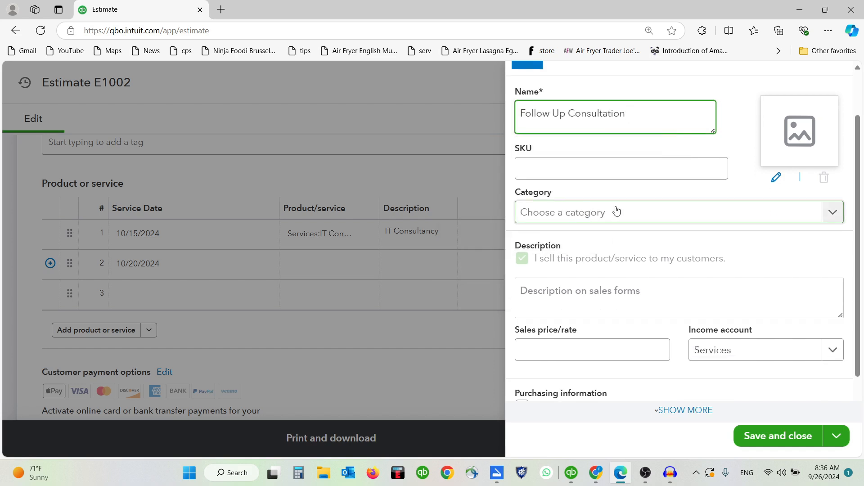
{"action": "left_click", "coordinate": [625, 212]}
{"action": "left_click", "coordinate": [584, 267]}
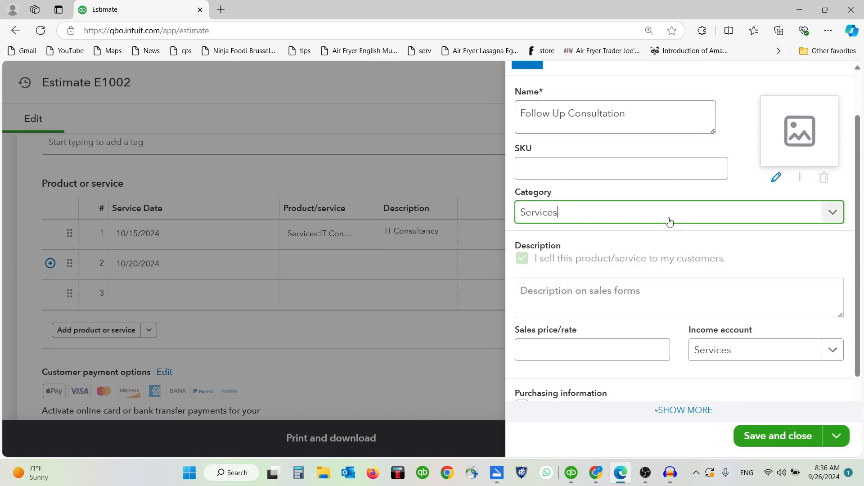
Step: Use the service name as its sales description, price it at 150, and save it
{"action": "scroll", "coordinate": [627, 227], "scroll_direction": "down", "scroll_amount": 1}
{"action": "left_click", "coordinate": [621, 258]}
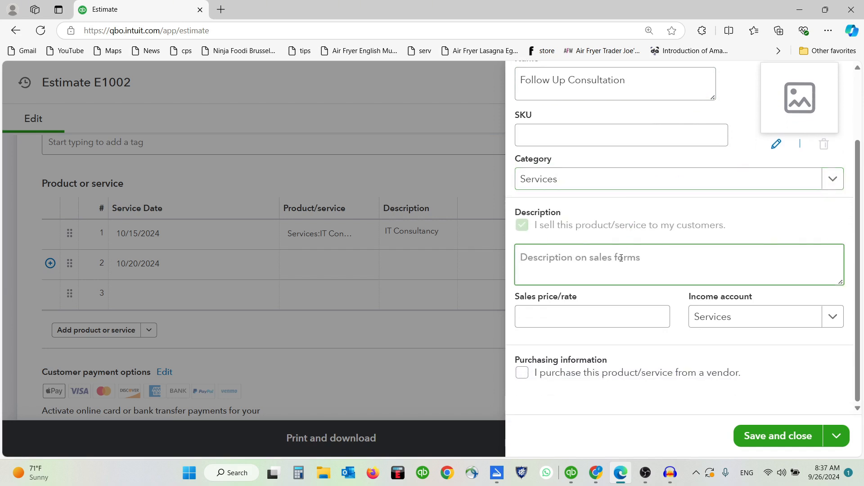
{"action": "left_click_drag", "start_coordinate": [642, 83], "coordinate": [455, 93]}
{"action": "key", "text": "ctrl+c"}
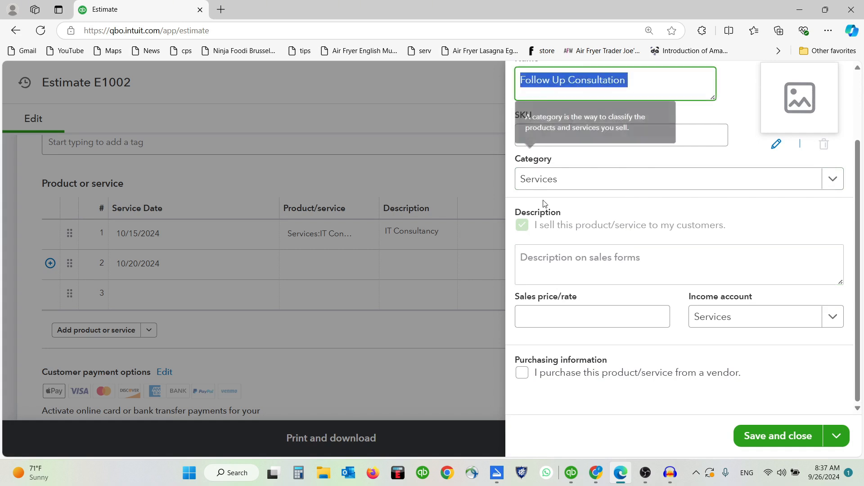
{"action": "left_click", "coordinate": [586, 261]}
{"action": "key", "text": "ctrl+v"}
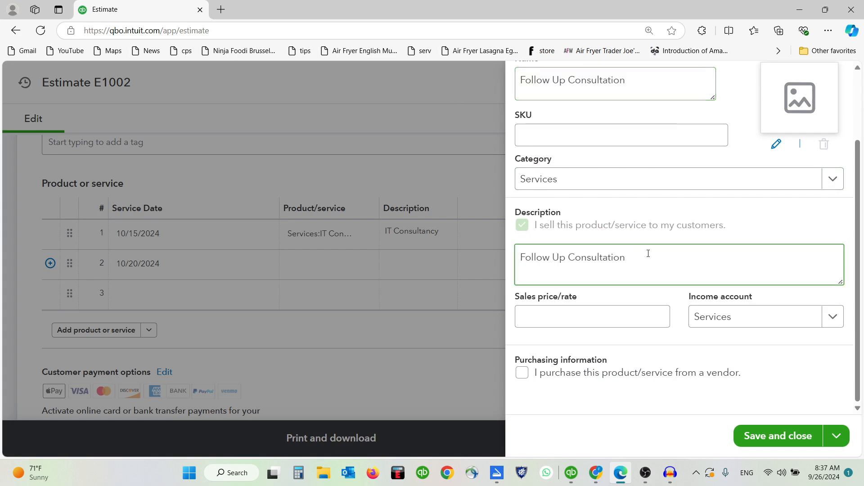
{"action": "left_click", "coordinate": [597, 317]}
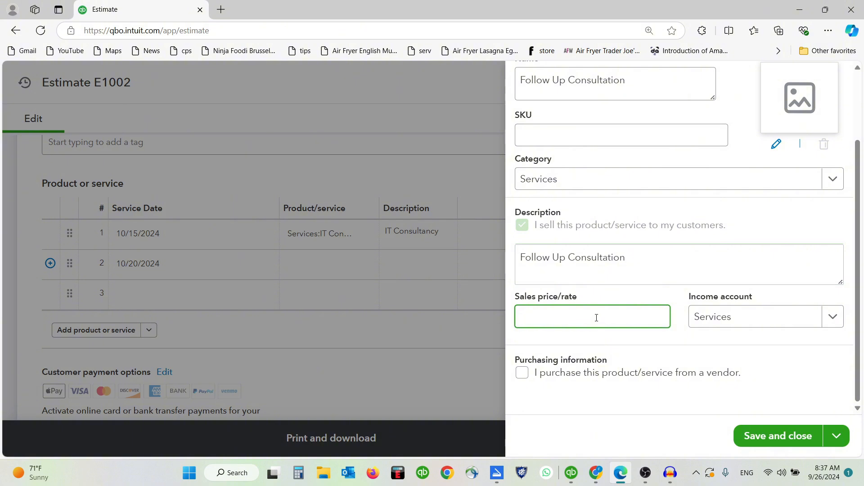
{"action": "type", "text": "150"}
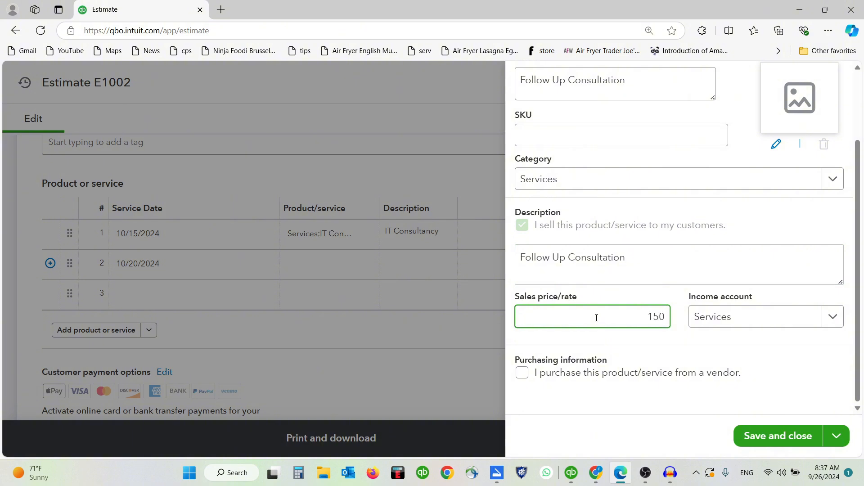
{"action": "key", "text": "Tab"}
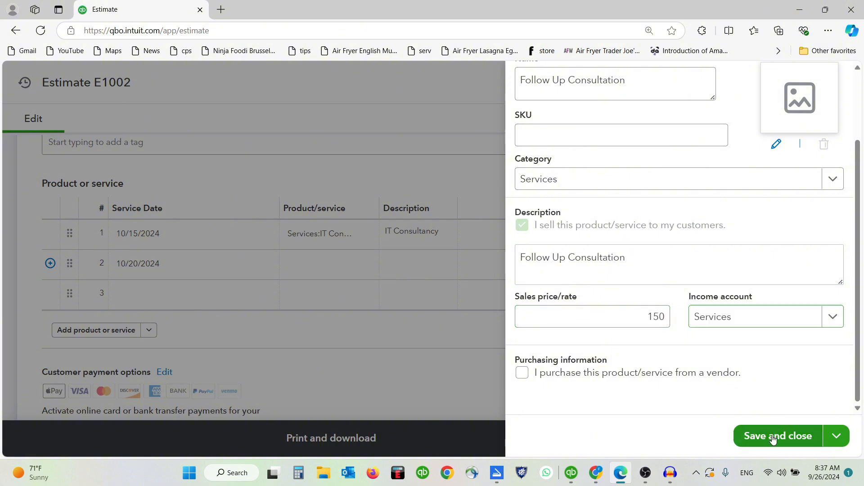
{"action": "left_click", "coordinate": [773, 436]}
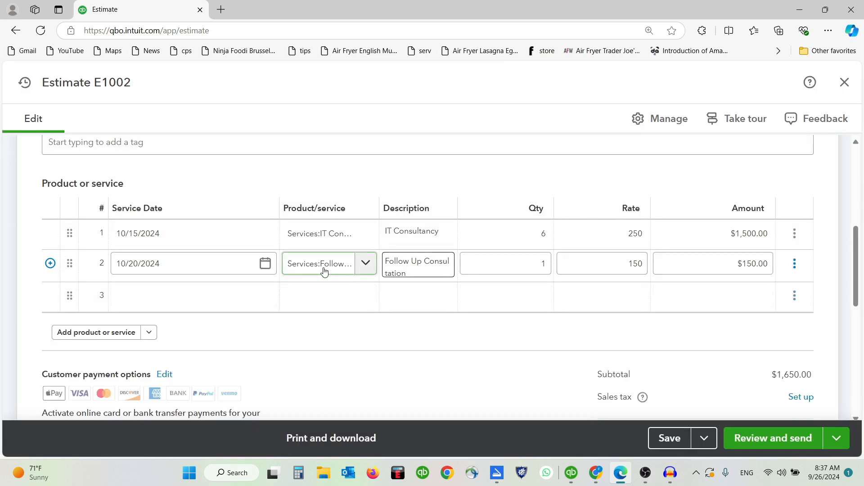
Step: Replace line 2's rate of 150 with 200, making $200.00 and a $1,700.00 subtotal
{"action": "left_click", "coordinate": [603, 265]}
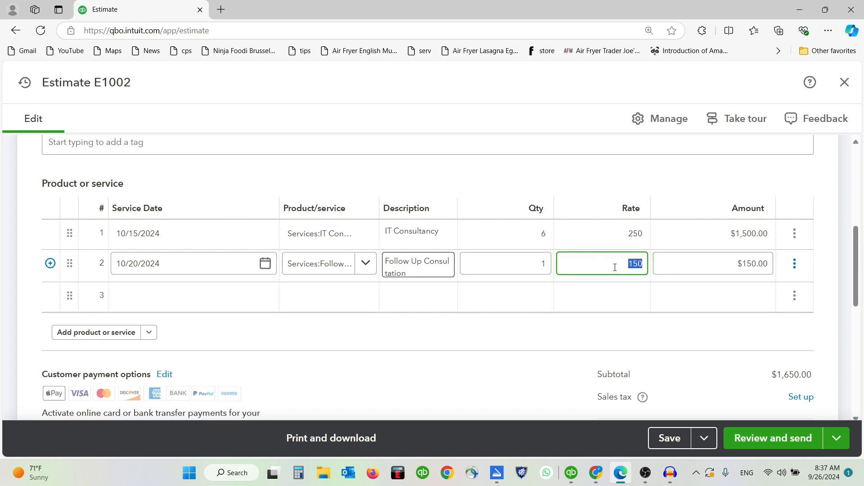
{"action": "left_click", "coordinate": [598, 264]}
{"action": "left_click_drag", "start_coordinate": [597, 264], "coordinate": [667, 260]}
{"action": "left_click", "coordinate": [599, 262]}
{"action": "left_click_drag", "start_coordinate": [589, 265], "coordinate": [660, 260]}
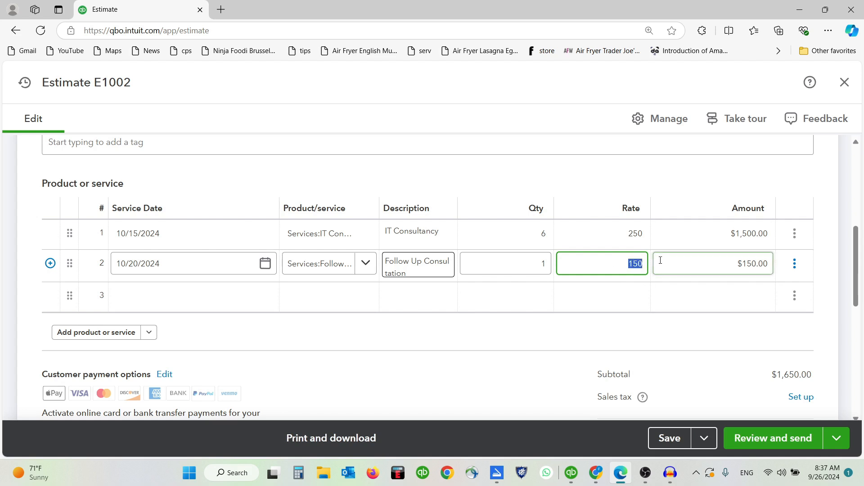
{"action": "type", "text": "200"}
{"action": "left_click", "coordinate": [624, 295]}
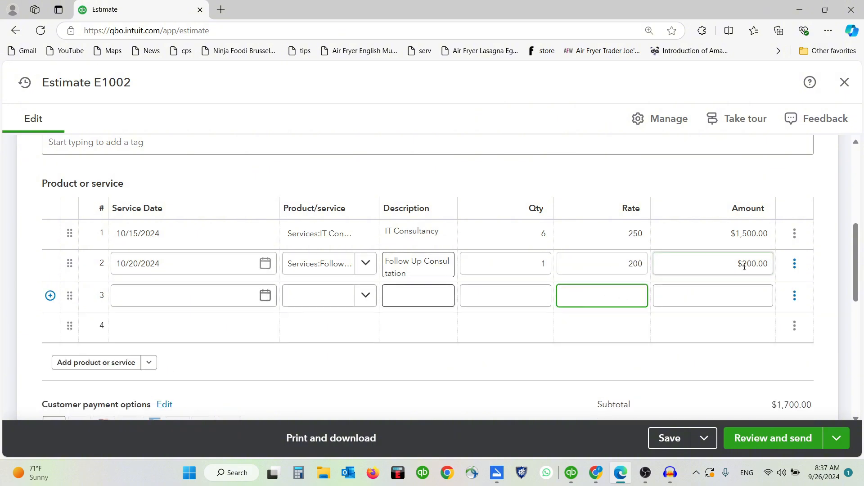
{"action": "scroll", "coordinate": [463, 295], "scroll_direction": "up", "scroll_amount": 2}
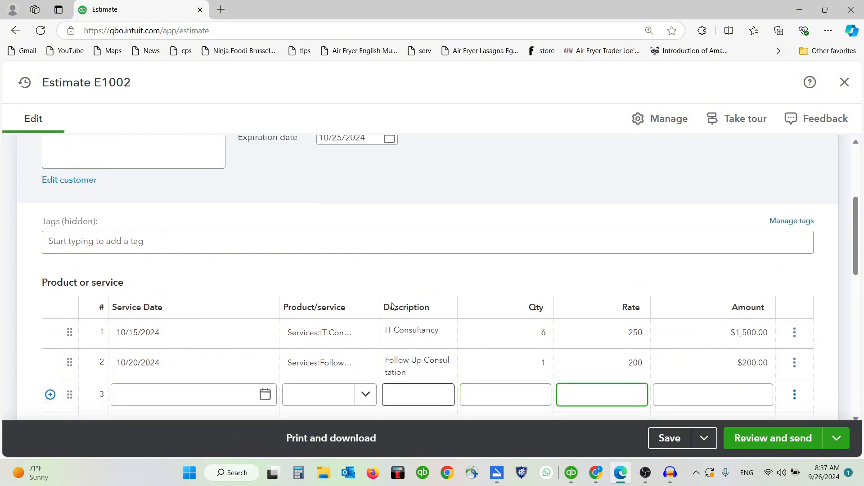
{"action": "scroll", "coordinate": [392, 307], "scroll_direction": "down", "scroll_amount": 1}
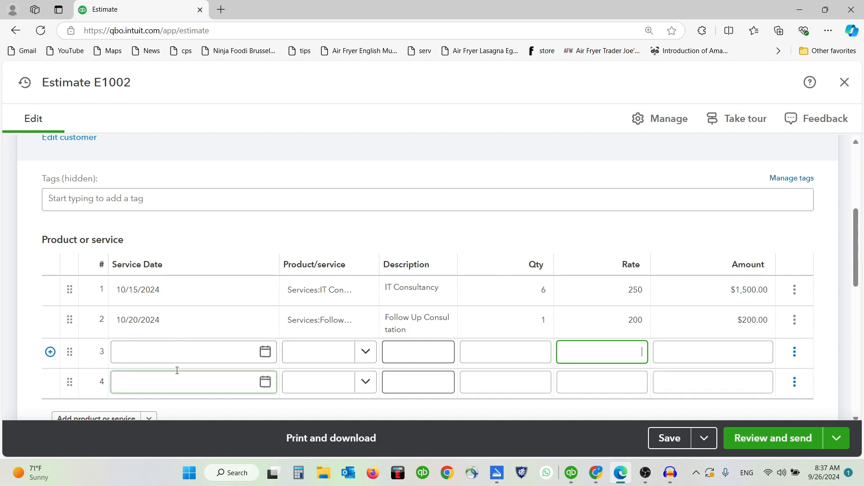
{"action": "scroll", "coordinate": [177, 370], "scroll_direction": "down", "scroll_amount": 1}
{"action": "left_click", "coordinate": [163, 331]}
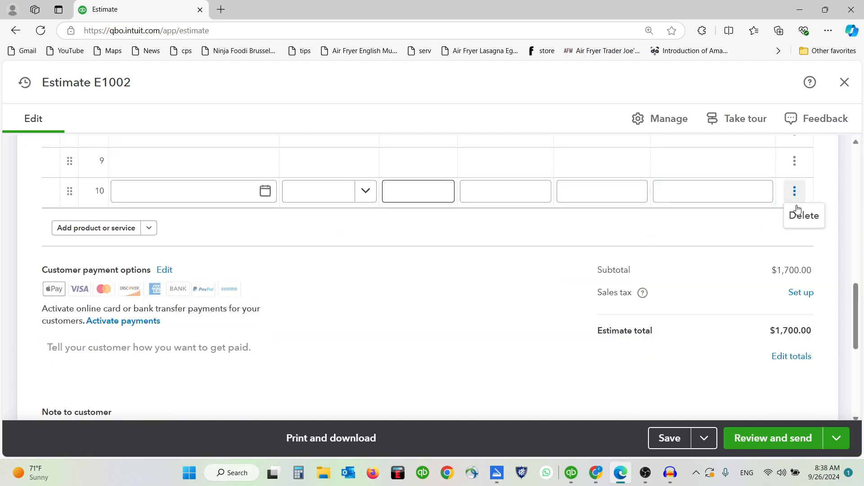
Step: Delete two surplus blank lines from the item table and review lines 1–3
{"action": "left_click", "coordinate": [794, 191]}
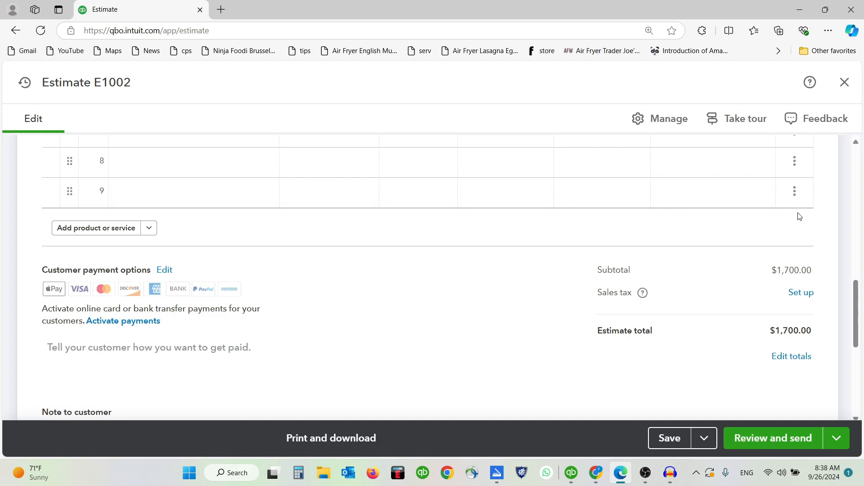
{"action": "left_click", "coordinate": [794, 161]}
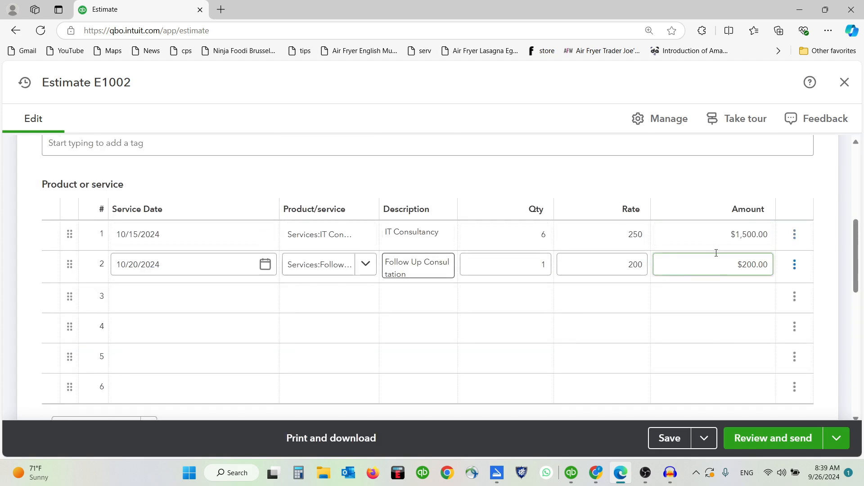
{"action": "left_click", "coordinate": [716, 243]}
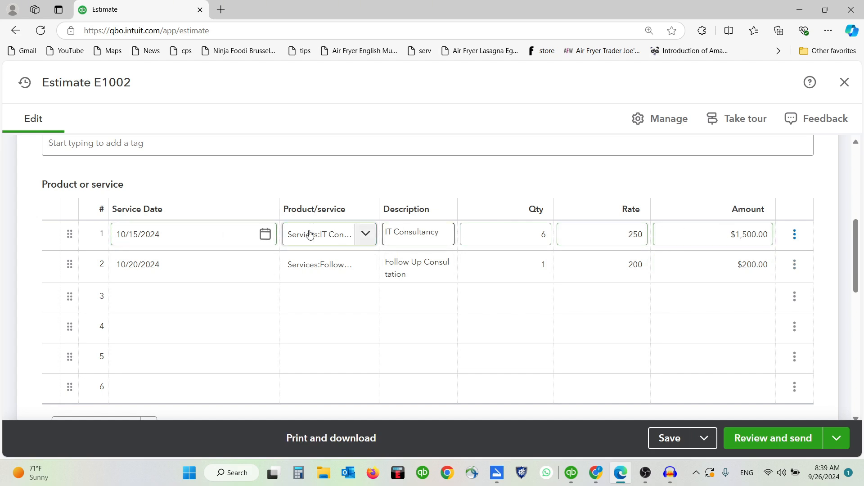
{"action": "left_click", "coordinate": [227, 265]}
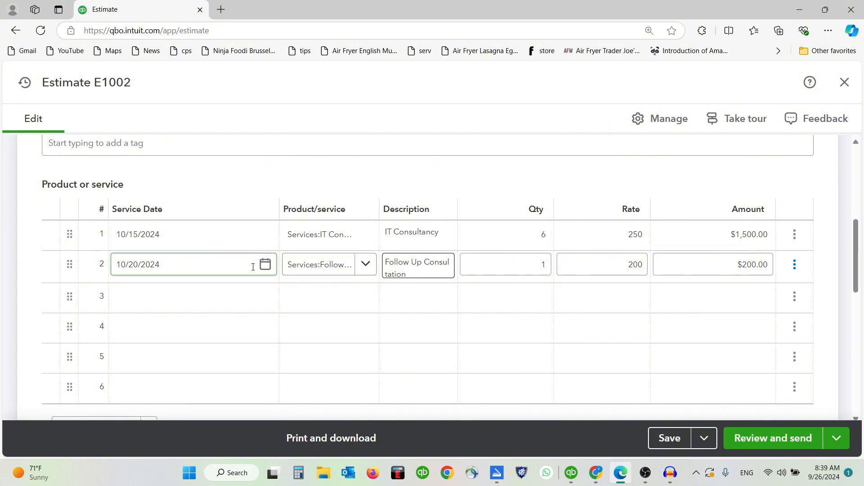
{"action": "left_click", "coordinate": [222, 288]}
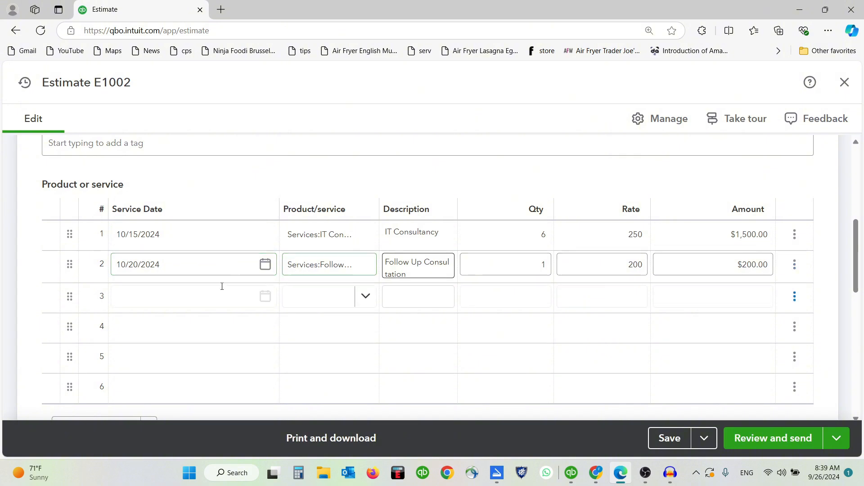
{"action": "left_click", "coordinate": [167, 296]}
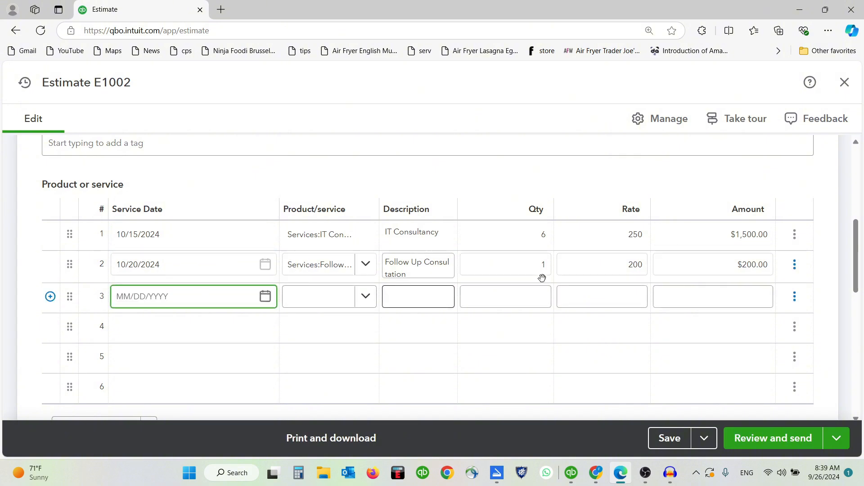
{"action": "scroll", "coordinate": [120, 272], "scroll_direction": "down", "scroll_amount": 4}
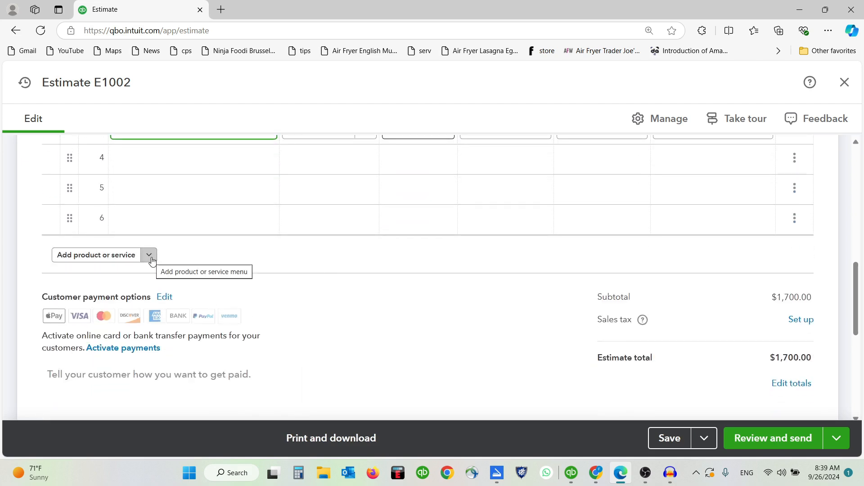
Step: Insert a subtotal line showing $1,700.00 beneath the two service lines
{"action": "left_click", "coordinate": [149, 256]}
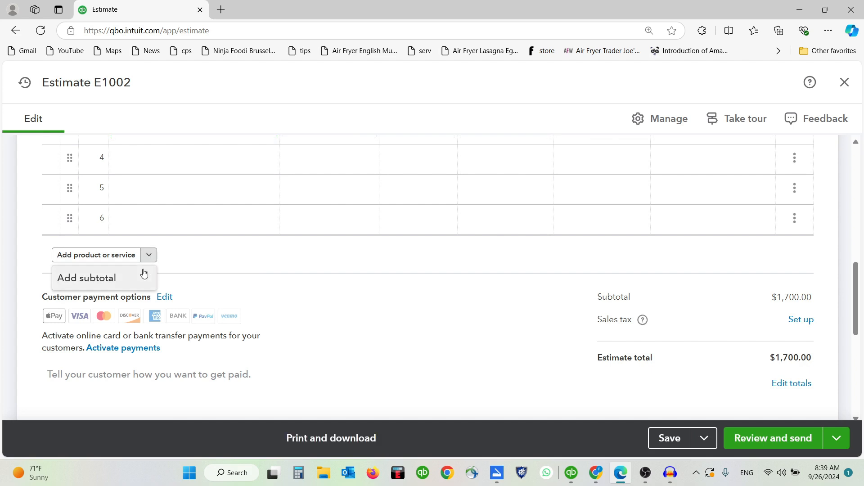
{"action": "left_click", "coordinate": [108, 282]}
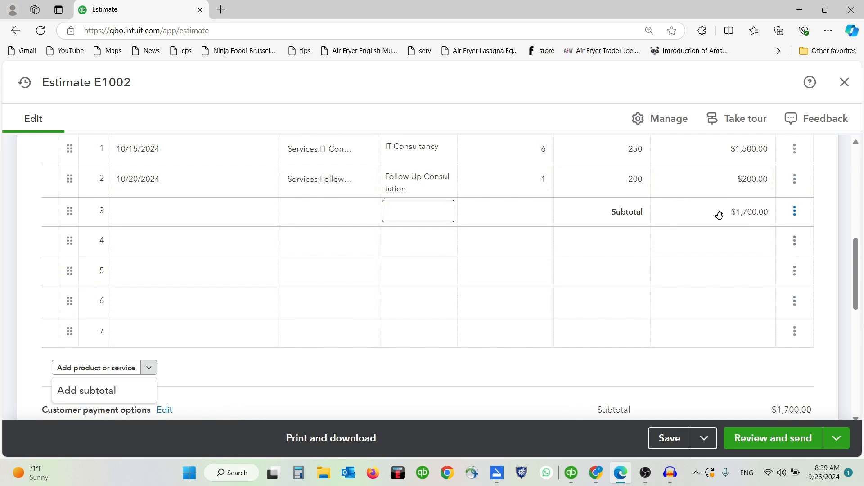
{"action": "left_click", "coordinate": [700, 270]}
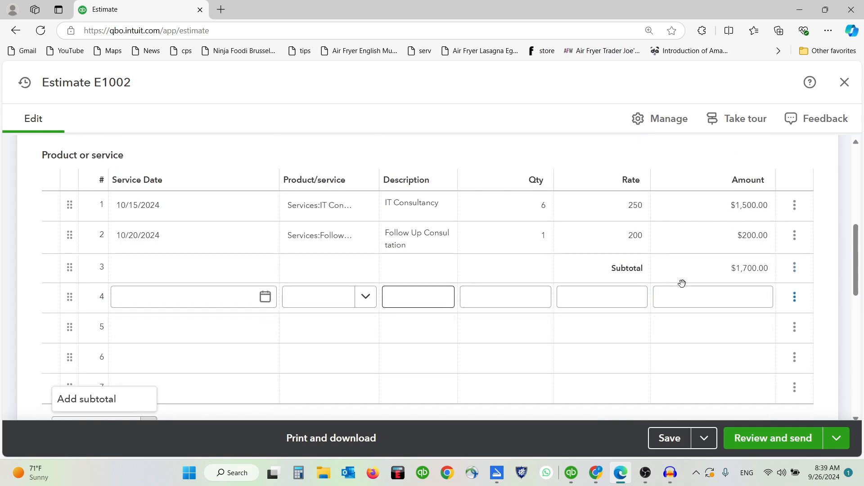
{"action": "scroll", "coordinate": [705, 284], "scroll_direction": "down", "scroll_amount": 1}
{"action": "scroll", "coordinate": [708, 287], "scroll_direction": "up", "scroll_amount": 1}
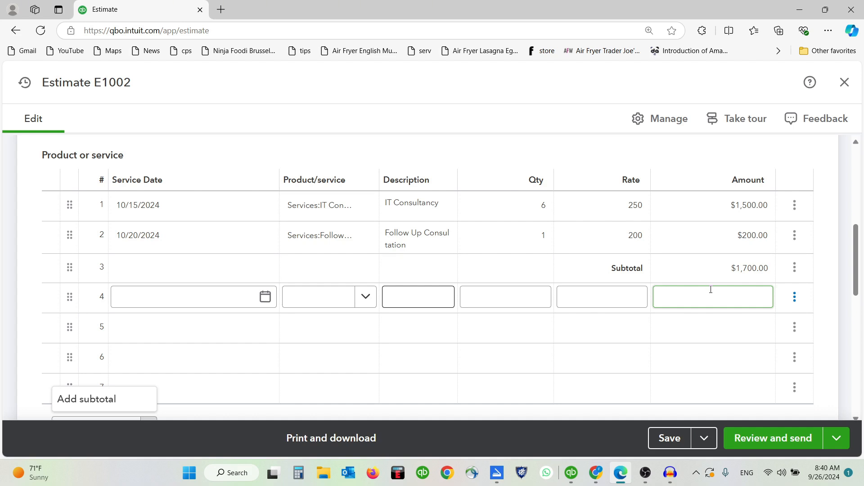
{"action": "left_click", "coordinate": [230, 293]}
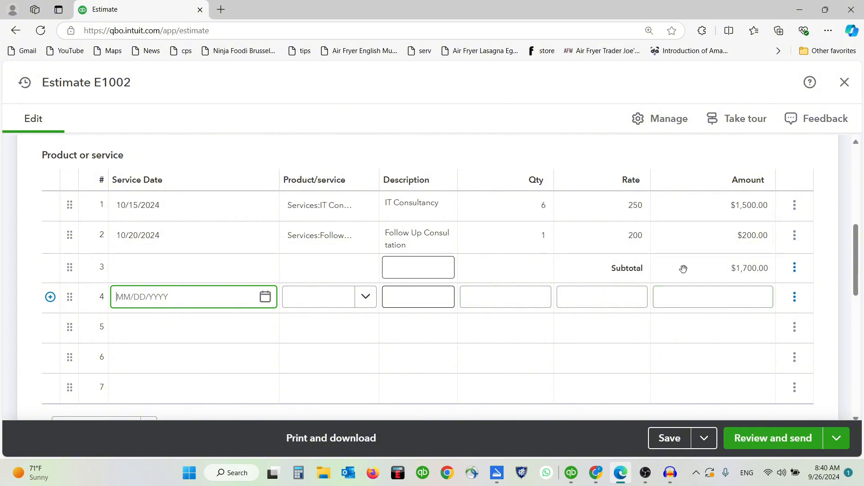
Step: Set line 4's service date to 10/20/2024
{"action": "left_click", "coordinate": [338, 296]}
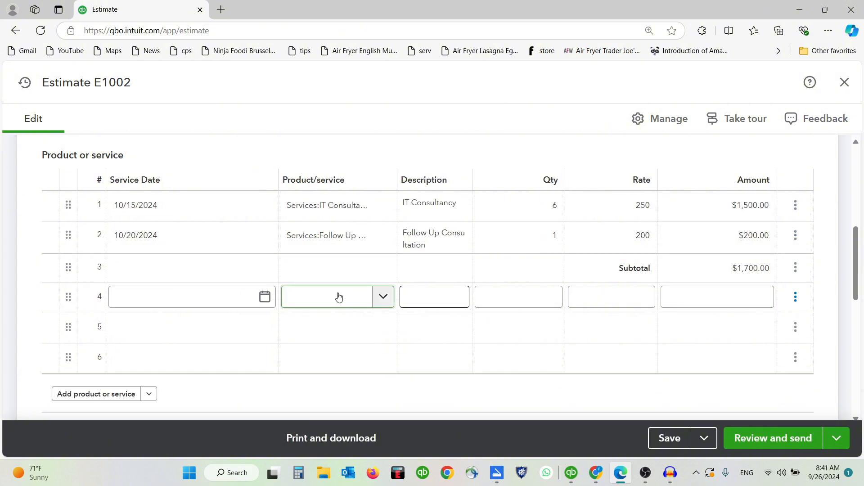
{"action": "scroll", "coordinate": [338, 297], "scroll_direction": "down", "scroll_amount": 10}
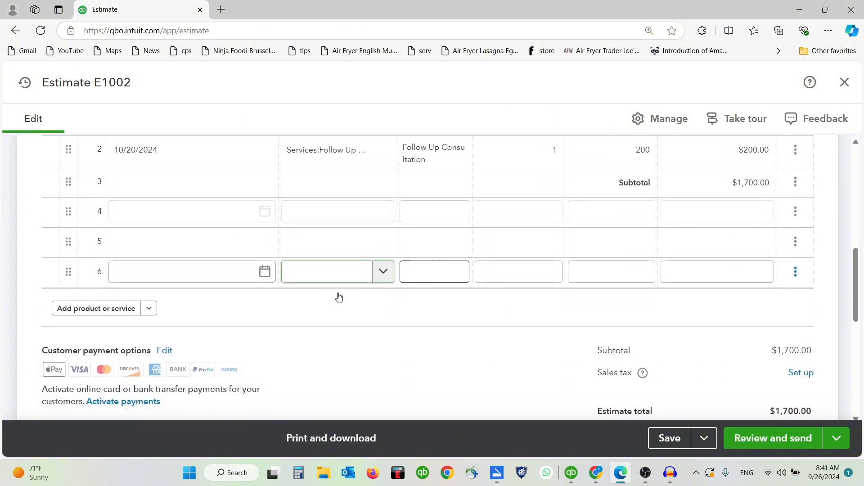
{"action": "scroll", "coordinate": [339, 297], "scroll_direction": "up", "scroll_amount": 7}
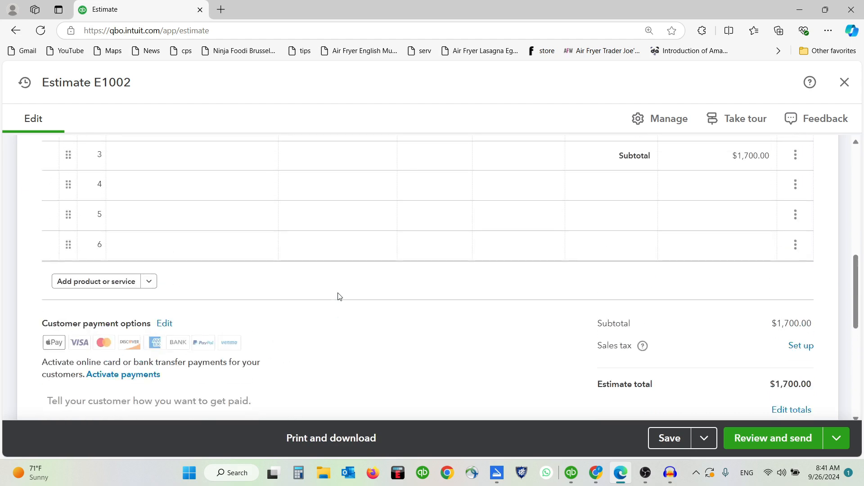
{"action": "left_click", "coordinate": [214, 298]}
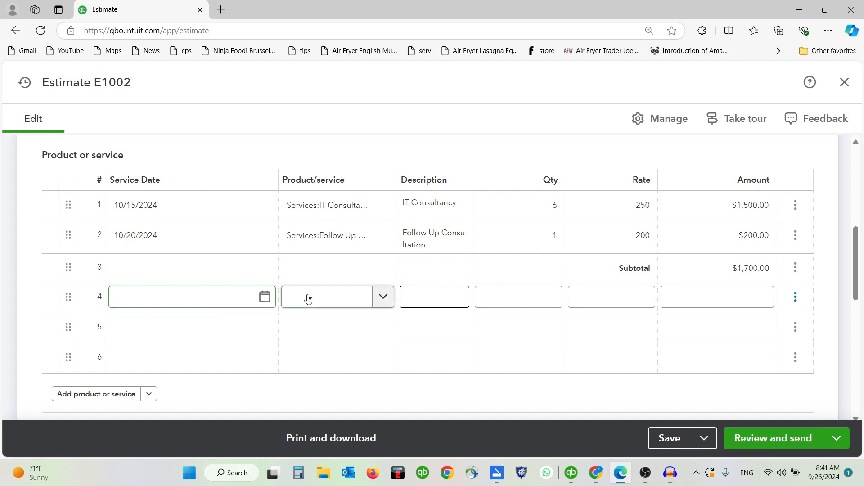
{"action": "left_click", "coordinate": [264, 297]}
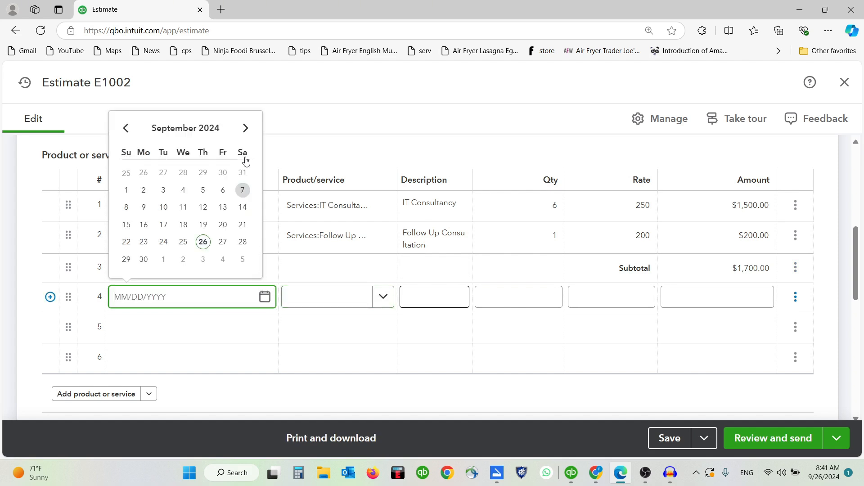
{"action": "left_click", "coordinate": [244, 128]}
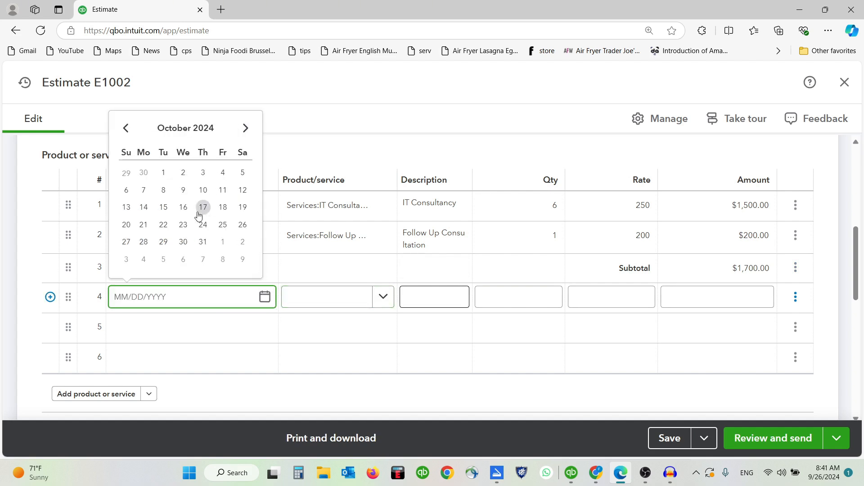
{"action": "left_click", "coordinate": [126, 224]}
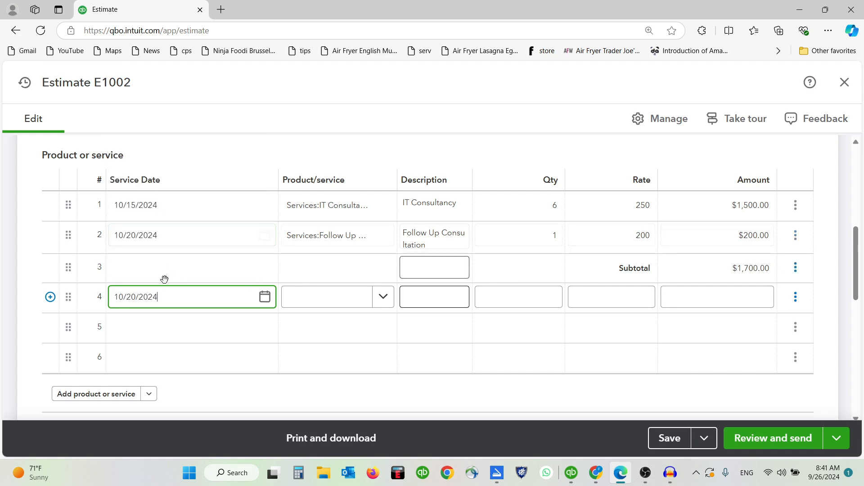
Step: Choose the 24" Monitor (Supplies:Monitor) as line 4's product
{"action": "left_click", "coordinate": [334, 304]}
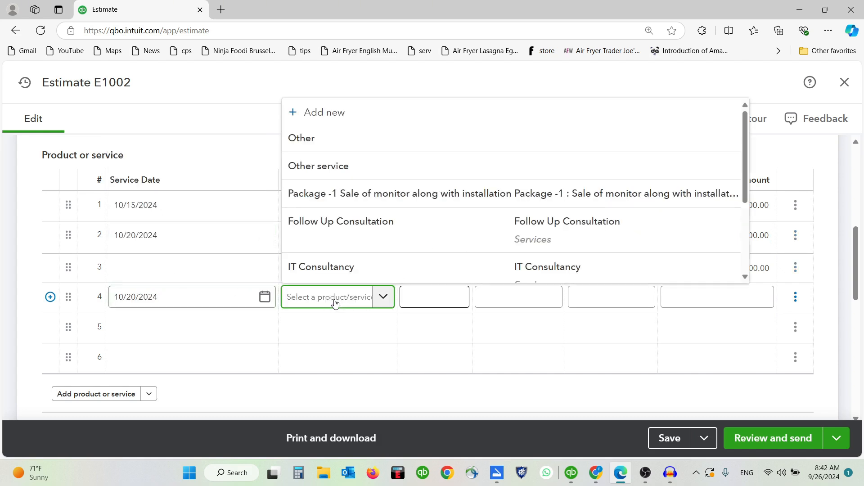
{"action": "type", "text": "mo"}
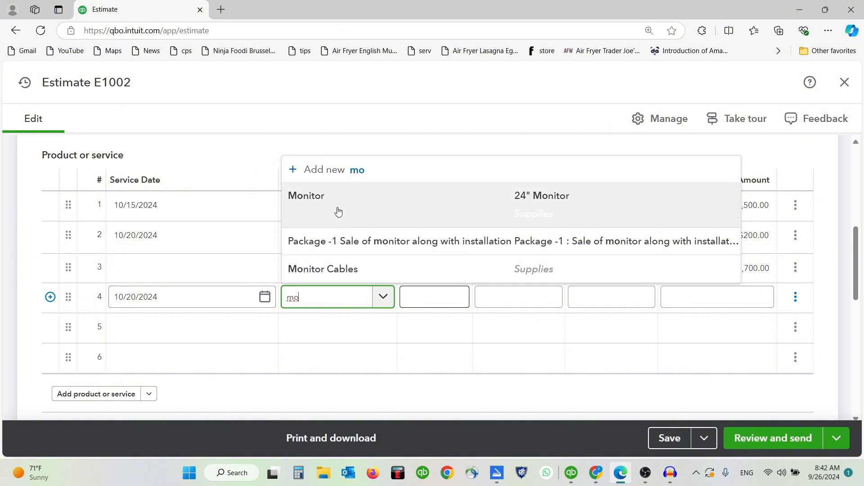
{"action": "left_click", "coordinate": [338, 211]}
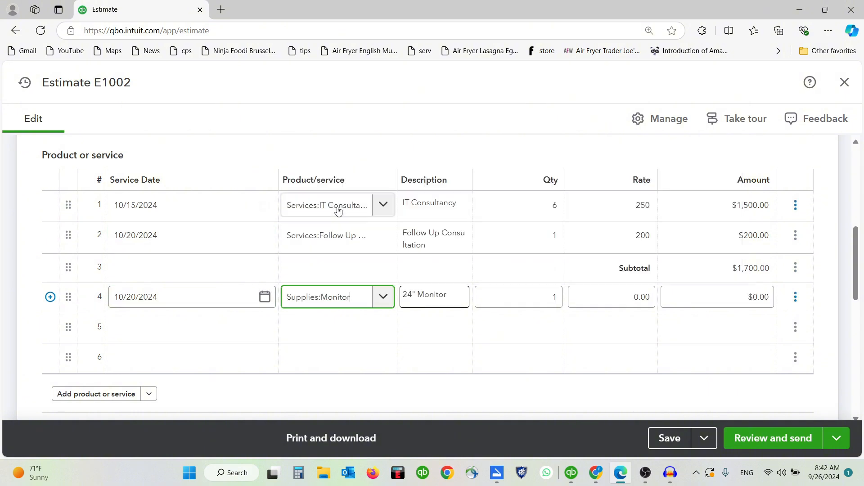
{"action": "left_click", "coordinate": [385, 300]}
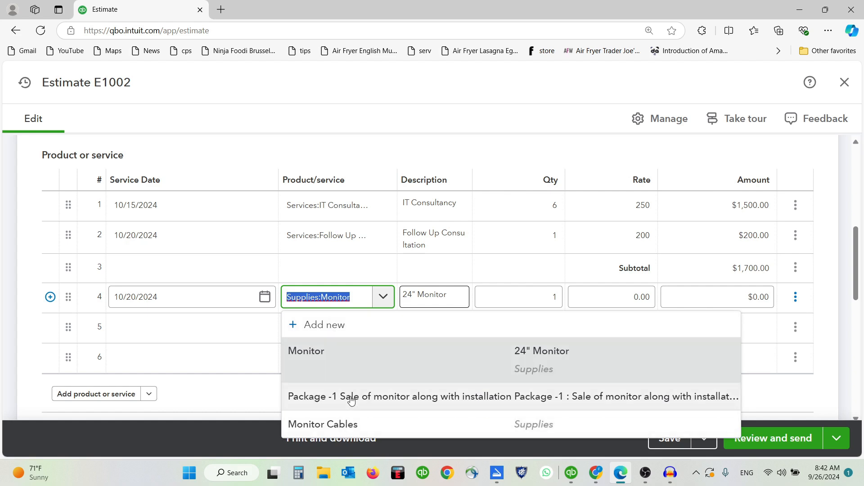
{"action": "left_click", "coordinate": [388, 300]}
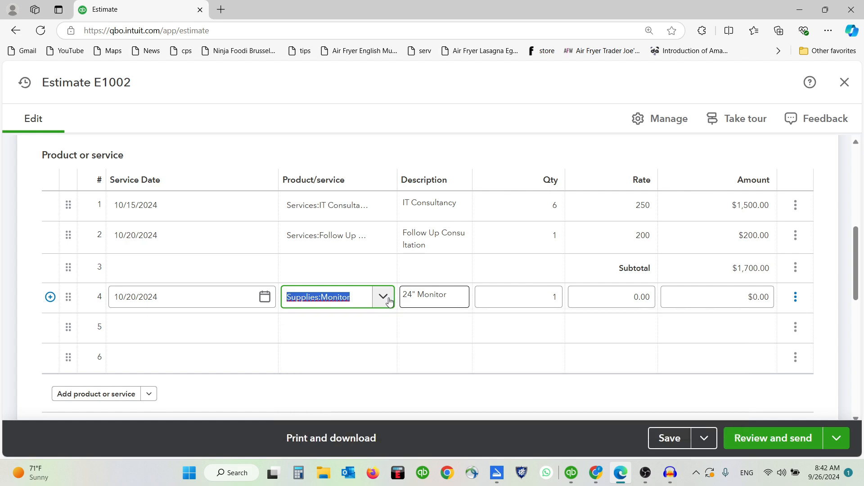
{"action": "mouse_move", "coordinate": [533, 296]}
Step: Give the monitor line a rate of 350, bringing the total to $2,050.00
{"action": "left_click", "coordinate": [602, 299]}
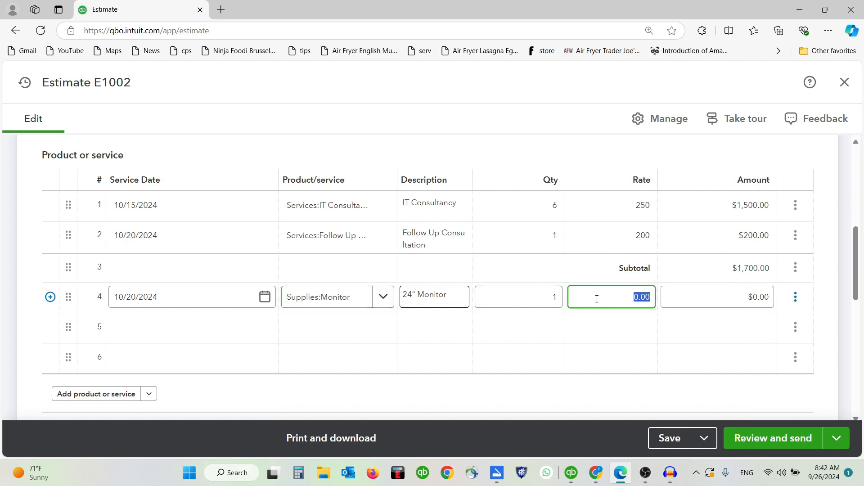
{"action": "type", "text": "350"}
{"action": "key", "text": "Tab"}
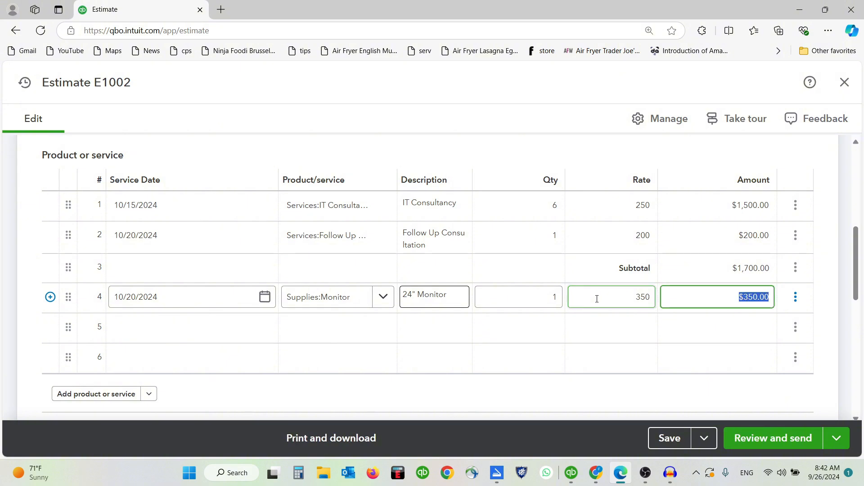
{"action": "left_click", "coordinate": [592, 325]}
{"action": "scroll", "coordinate": [603, 319], "scroll_direction": "down", "scroll_amount": 3}
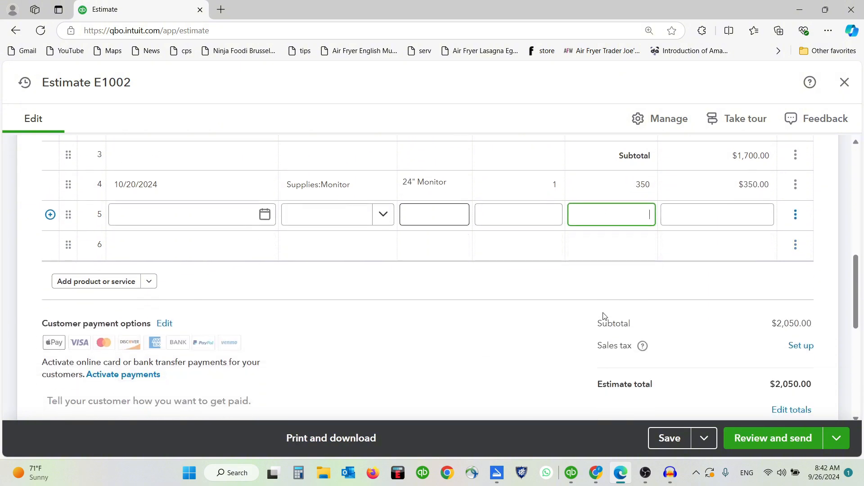
{"action": "left_click_drag", "start_coordinate": [770, 269], "coordinate": [818, 269]}
{"action": "scroll", "coordinate": [787, 261], "scroll_direction": "up", "scroll_amount": 4}
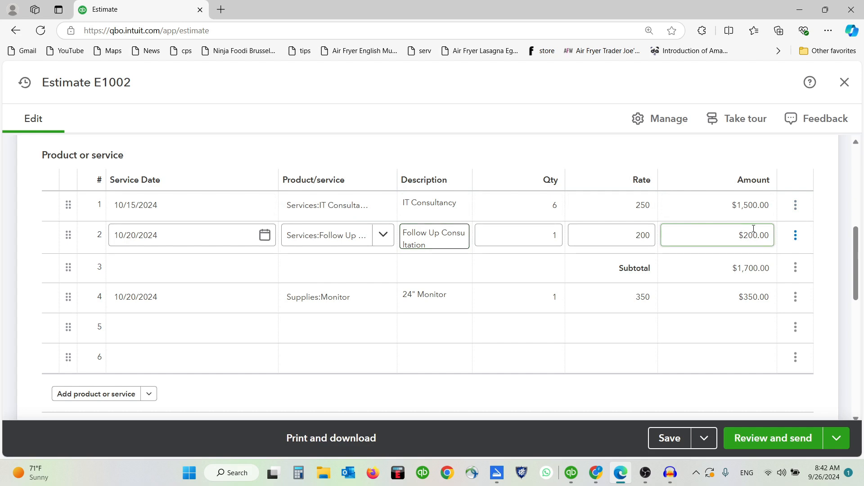
{"action": "scroll", "coordinate": [753, 228], "scroll_direction": "down", "scroll_amount": 1}
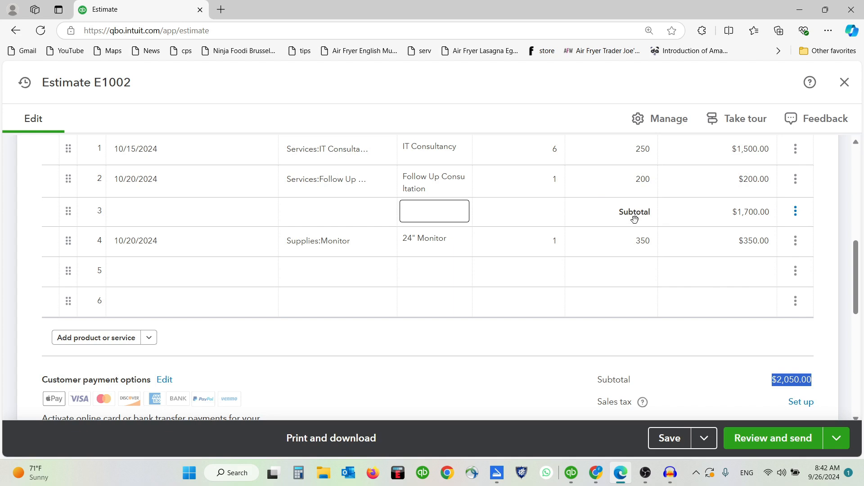
{"action": "scroll", "coordinate": [407, 326], "scroll_direction": "up", "scroll_amount": 1}
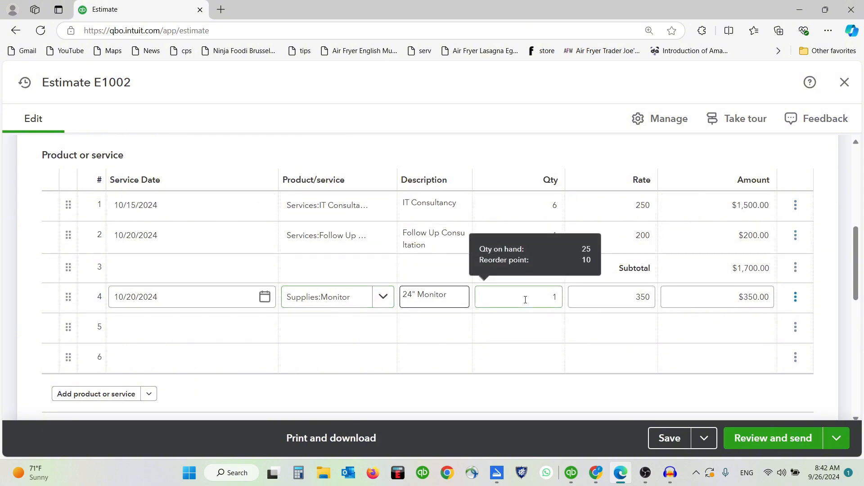
{"action": "scroll", "coordinate": [656, 309], "scroll_direction": "down", "scroll_amount": 3}
{"action": "left_click", "coordinate": [684, 358]}
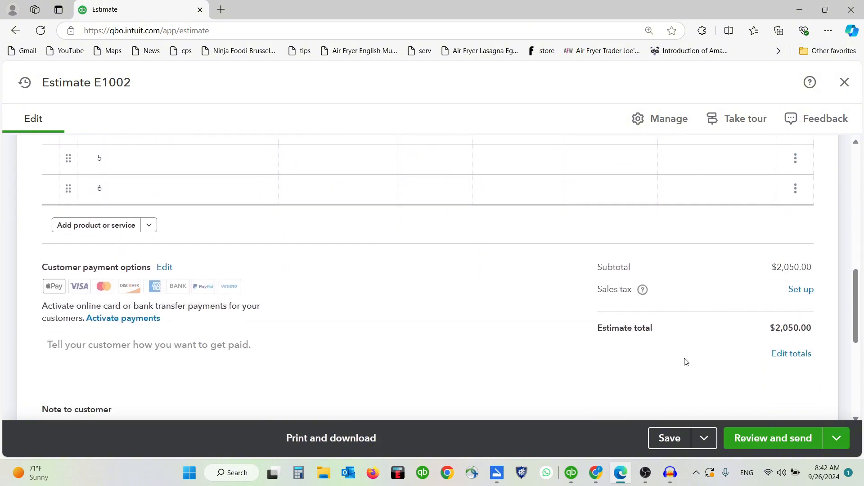
{"action": "left_click_drag", "start_coordinate": [570, 291], "coordinate": [825, 295]}
{"action": "left_click", "coordinate": [825, 295]}
{"action": "scroll", "coordinate": [540, 296], "scroll_direction": "up", "scroll_amount": 3}
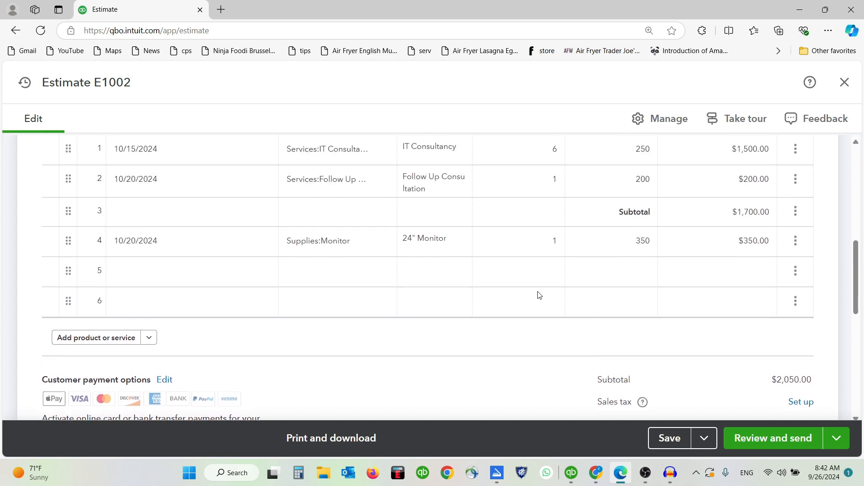
{"action": "scroll", "coordinate": [538, 294], "scroll_direction": "up", "scroll_amount": 1}
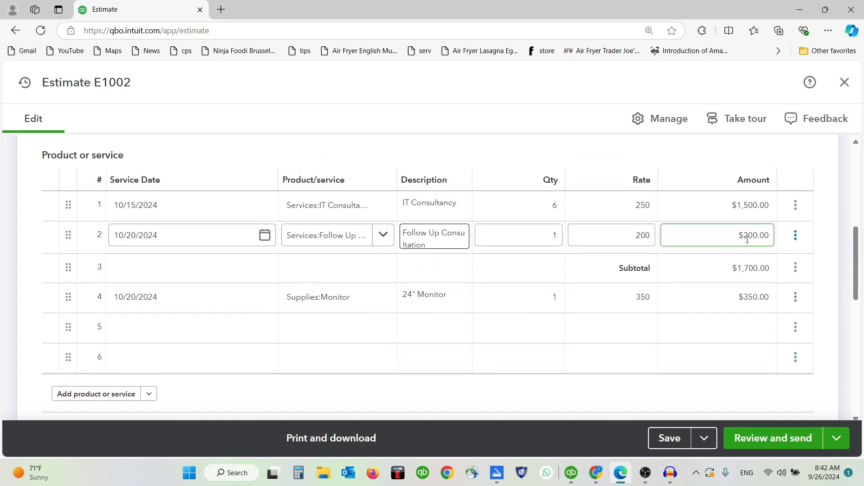
{"action": "scroll", "coordinate": [735, 299], "scroll_direction": "down", "scroll_amount": 5}
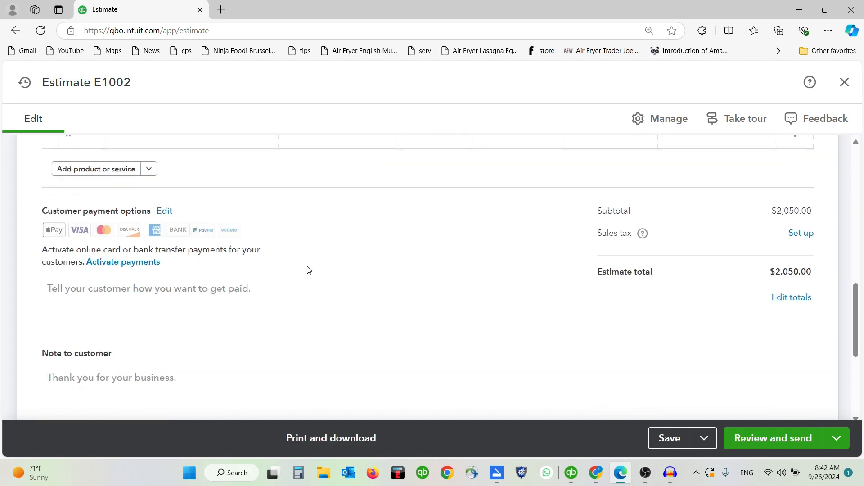
{"action": "scroll", "coordinate": [696, 318], "scroll_direction": "up", "scroll_amount": 6}
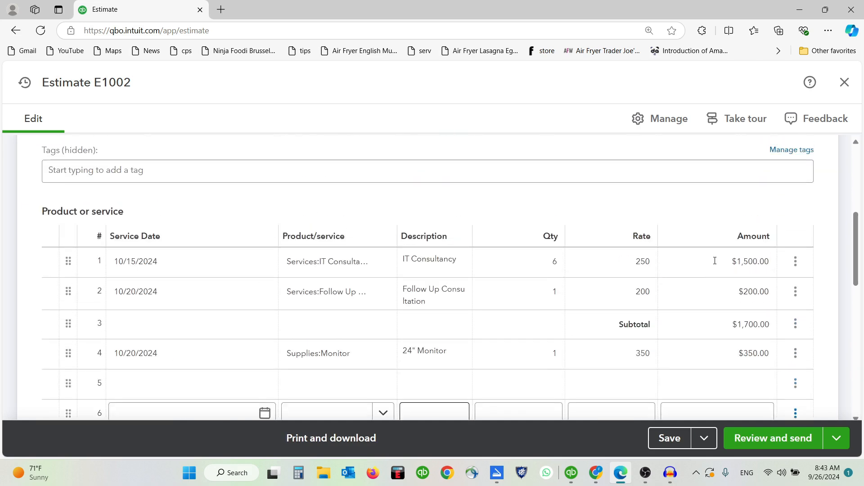
{"action": "scroll", "coordinate": [715, 261], "scroll_direction": "up", "scroll_amount": 4}
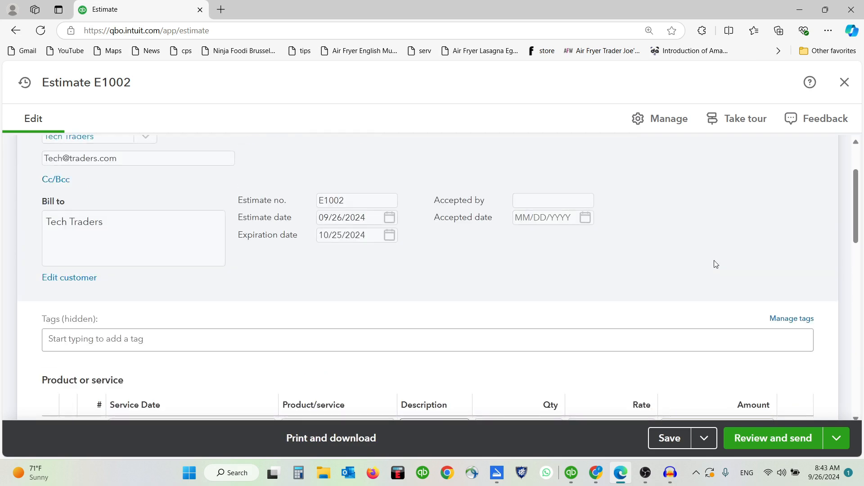
{"action": "left_click", "coordinate": [663, 129]}
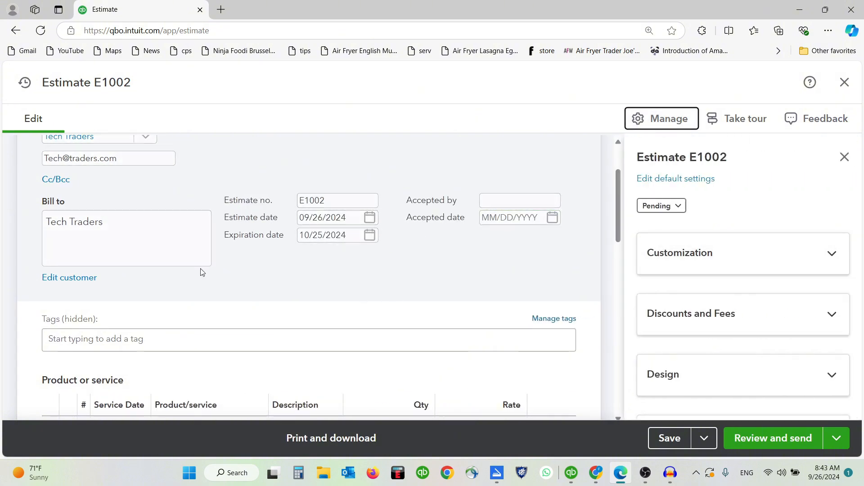
{"action": "scroll", "coordinate": [297, 274], "scroll_direction": "up", "scroll_amount": 2}
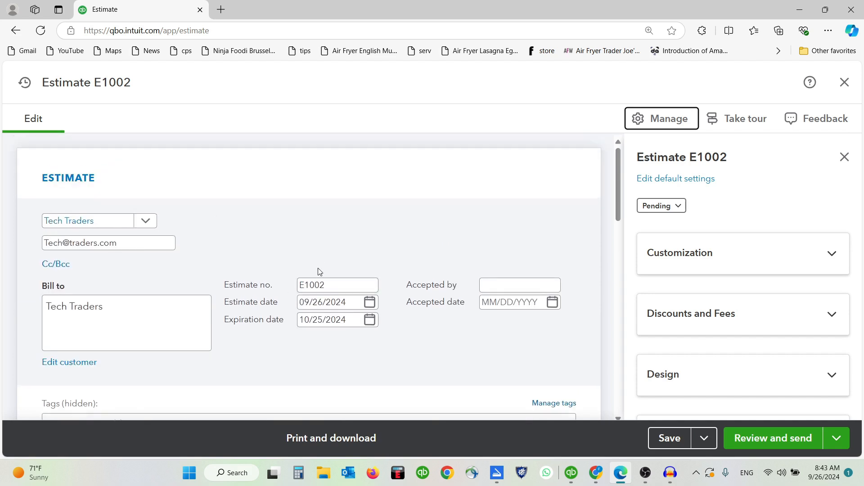
{"action": "left_click", "coordinate": [732, 254]}
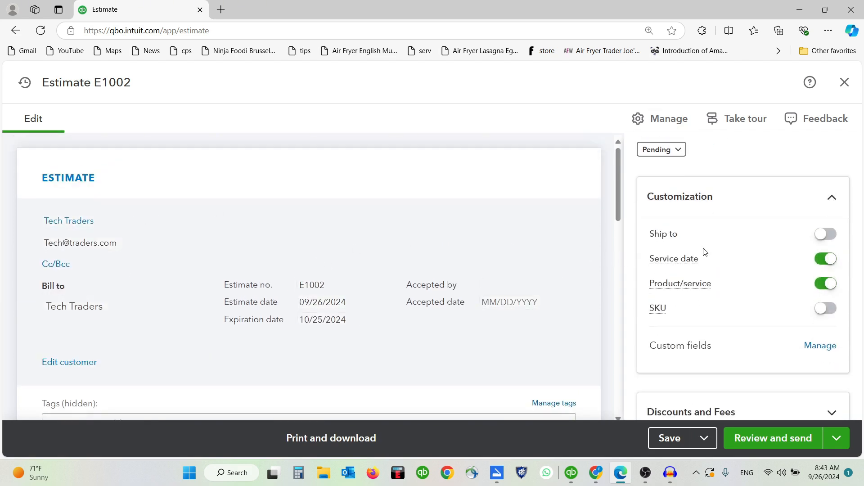
{"action": "left_click", "coordinate": [832, 234]}
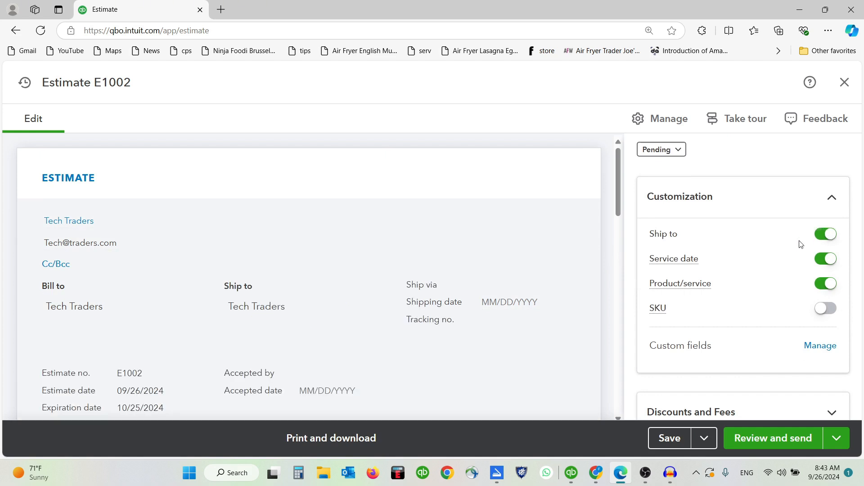
{"action": "scroll", "coordinate": [460, 258], "scroll_direction": "down", "scroll_amount": 2}
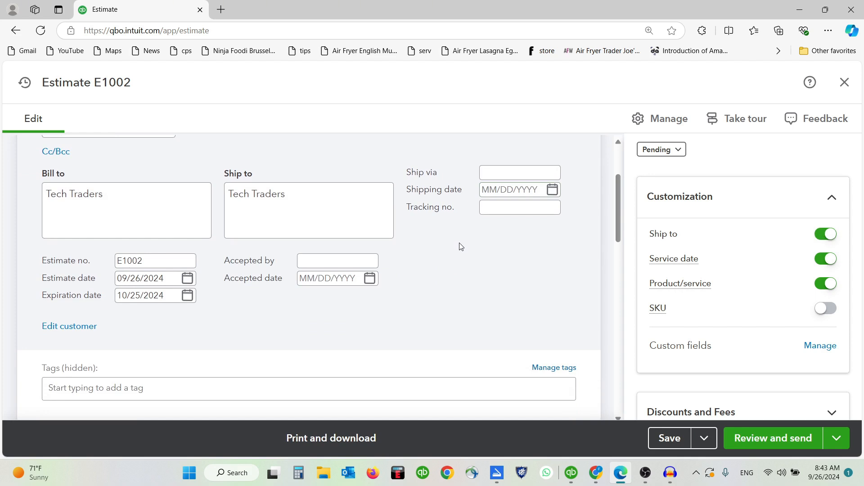
{"action": "left_click", "coordinate": [825, 235]}
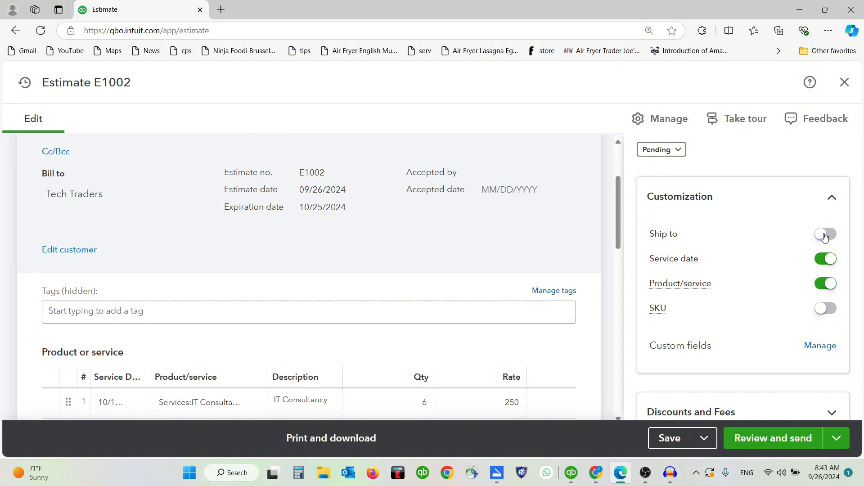
{"action": "left_click", "coordinate": [831, 314]}
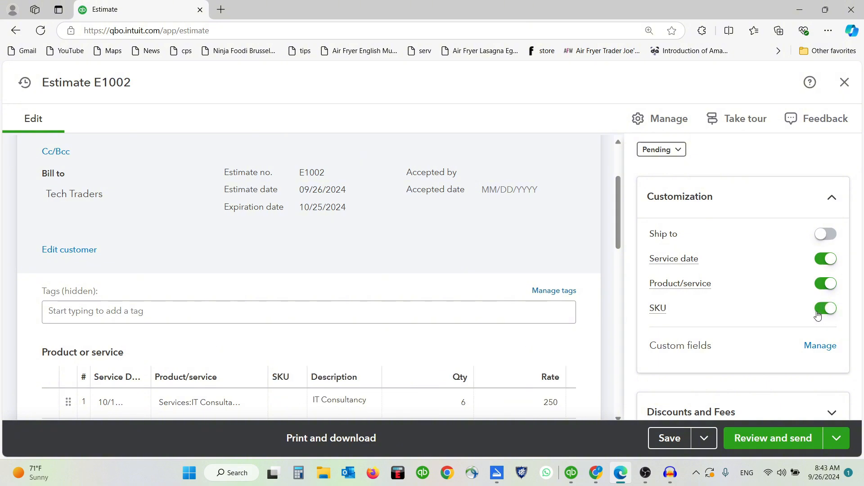
{"action": "left_click", "coordinate": [818, 314]}
{"action": "scroll", "coordinate": [800, 265], "scroll_direction": "down", "scroll_amount": 3}
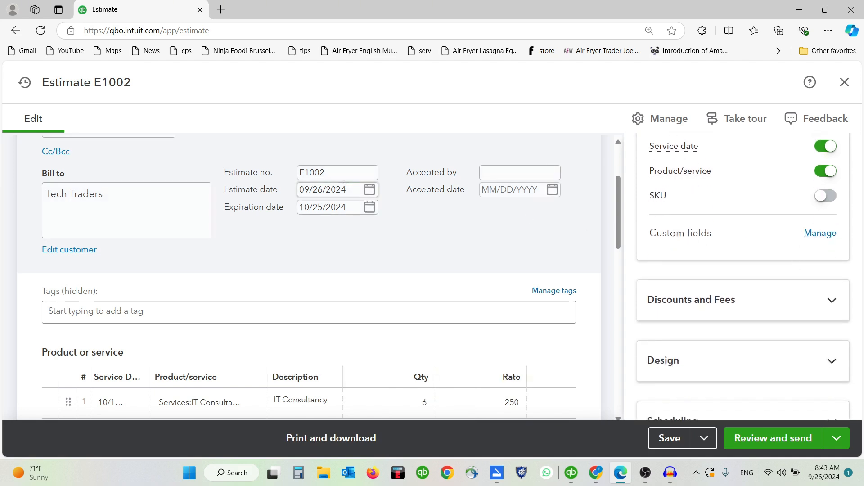
{"action": "scroll", "coordinate": [380, 247], "scroll_direction": "up", "scroll_amount": 1}
{"action": "scroll", "coordinate": [380, 247], "scroll_direction": "up", "scroll_amount": 1}
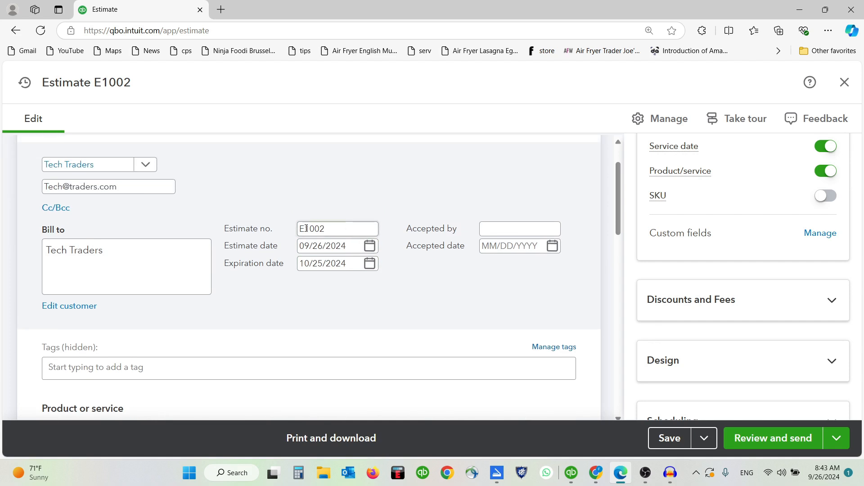
{"action": "scroll", "coordinate": [232, 227], "scroll_direction": "up", "scroll_amount": 1}
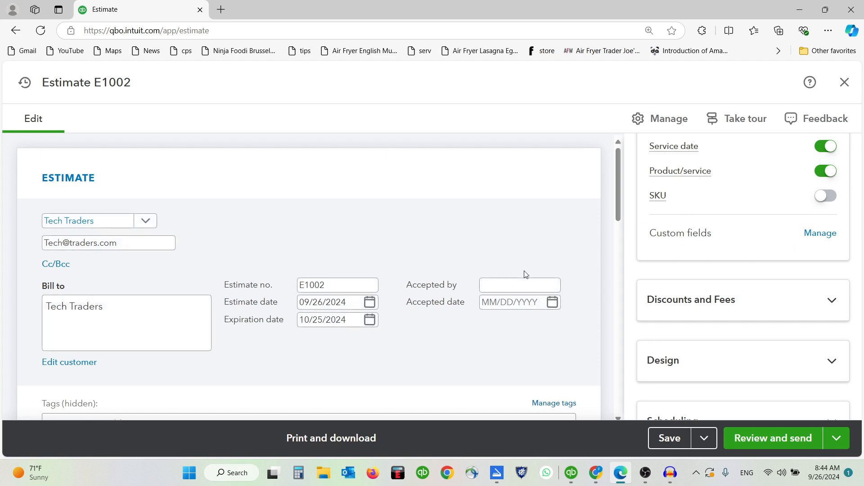
{"action": "scroll", "coordinate": [526, 274], "scroll_direction": "down", "scroll_amount": 1}
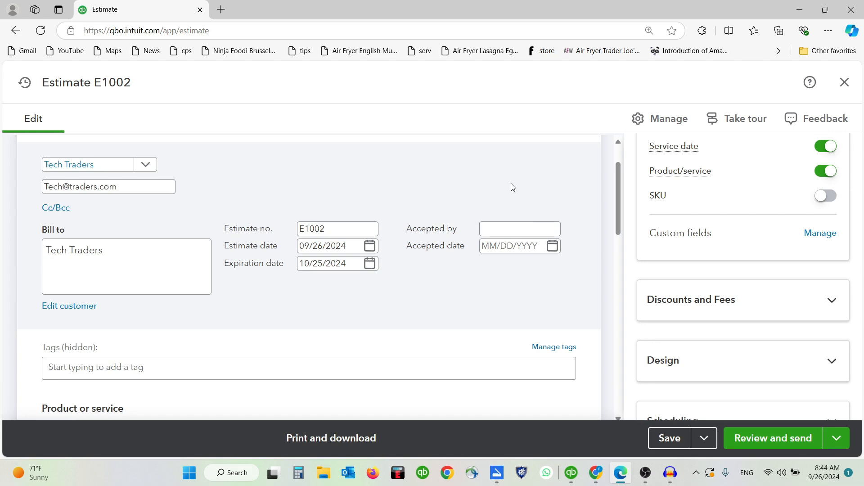
{"action": "scroll", "coordinate": [512, 187], "scroll_direction": "up", "scroll_amount": 1}
{"action": "scroll", "coordinate": [512, 187], "scroll_direction": "down", "scroll_amount": 1}
Step: Stay on estimate E1002 to save it, then go to the Custom fields management page
{"action": "left_click", "coordinate": [821, 233]}
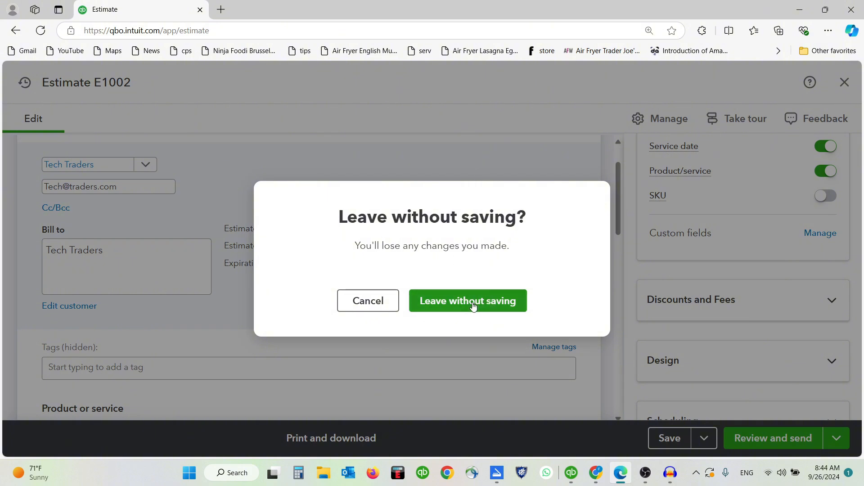
{"action": "left_click", "coordinate": [484, 172]}
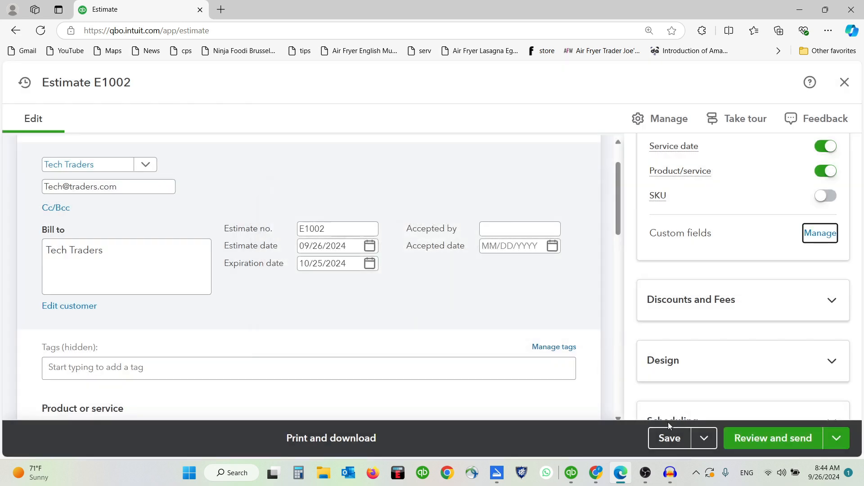
{"action": "left_click", "coordinate": [669, 438]}
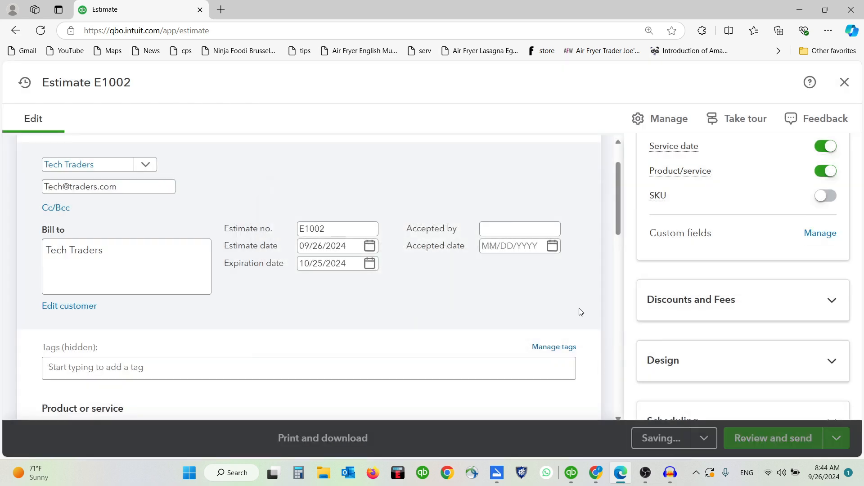
{"action": "left_click", "coordinate": [819, 234]}
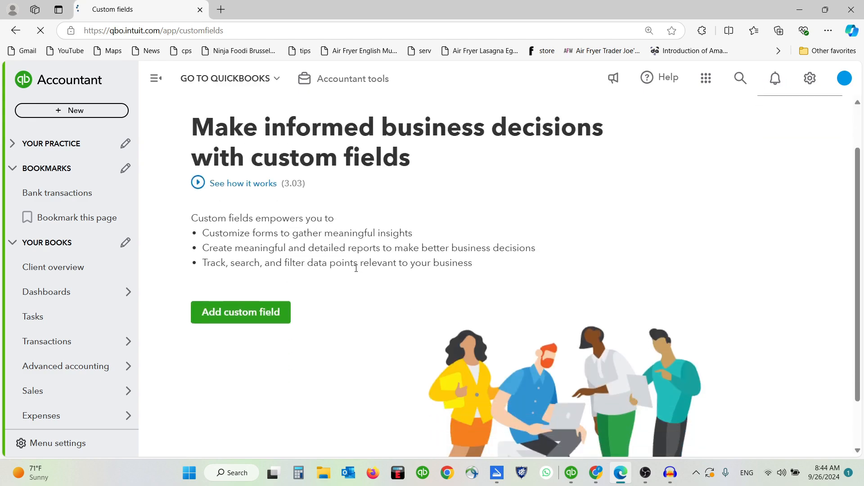
Step: Add a new custom field named Customer Code with the Number data type
{"action": "left_click", "coordinate": [265, 318]}
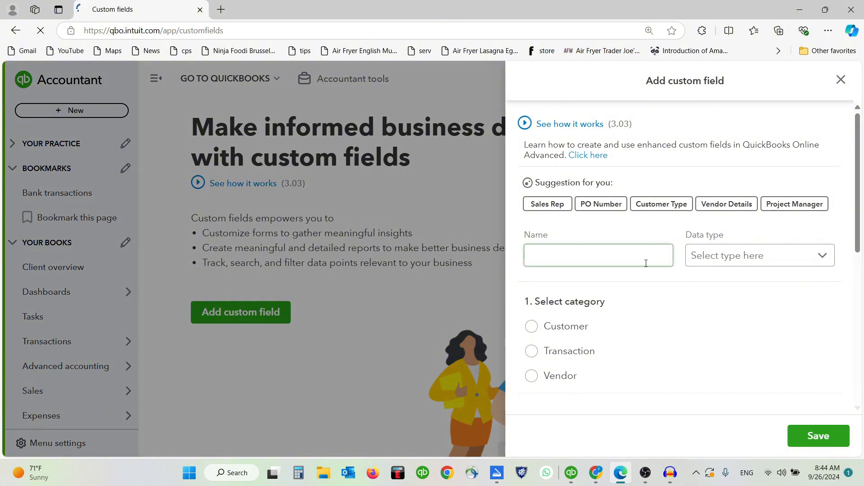
{"action": "left_click", "coordinate": [616, 260]}
{"action": "type", "text": "Cus"}
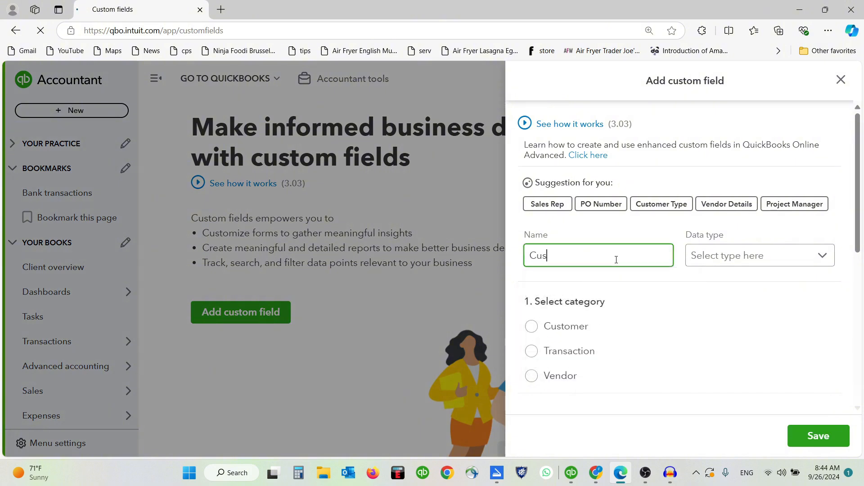
{"action": "type", "text": "tomer VV"}
{"action": "type", "text": "ode"}
{"action": "left_click", "coordinate": [757, 256]}
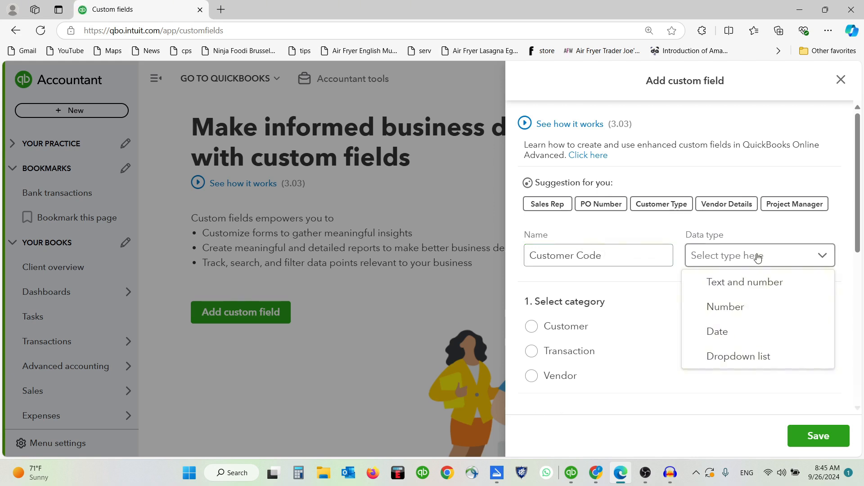
{"action": "left_click", "coordinate": [760, 310]}
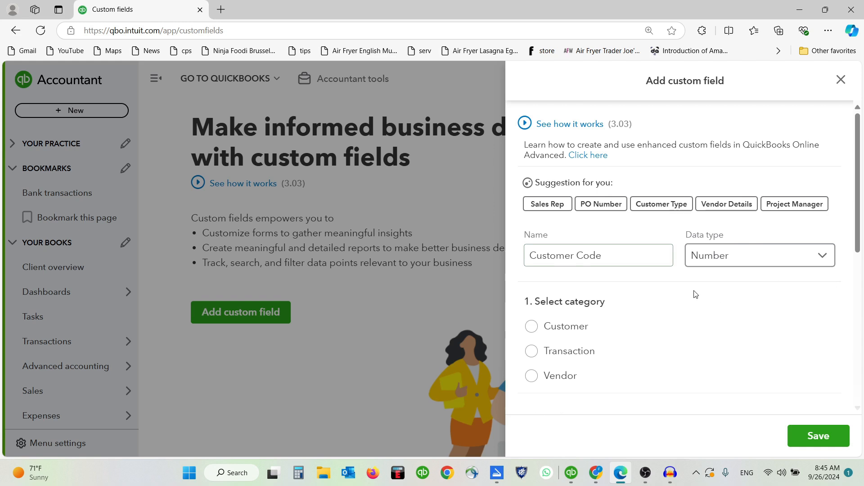
{"action": "scroll", "coordinate": [670, 278], "scroll_direction": "down", "scroll_amount": 2}
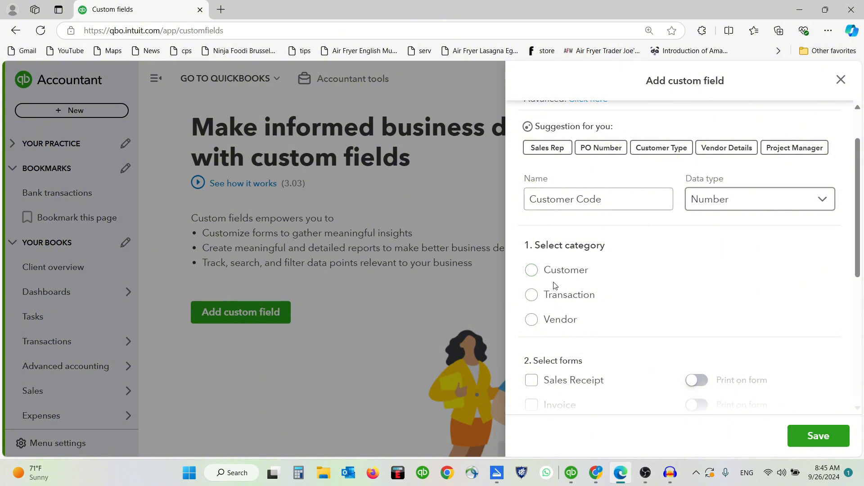
{"action": "scroll", "coordinate": [554, 284], "scroll_direction": "down", "scroll_amount": 1}
Step: Set its category to Customer, apply it to estimates, invoices and sales receipts, and save
{"action": "left_click", "coordinate": [531, 239]}
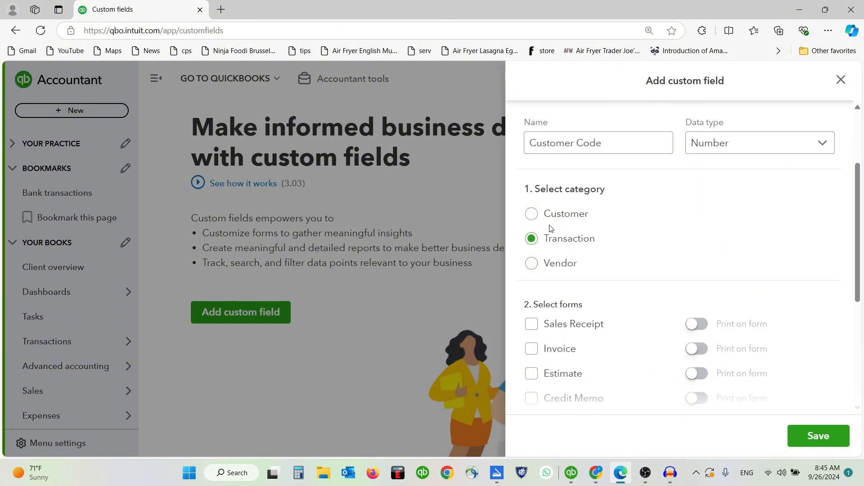
{"action": "left_click", "coordinate": [532, 214]}
{"action": "scroll", "coordinate": [585, 252], "scroll_direction": "down", "scroll_amount": 2}
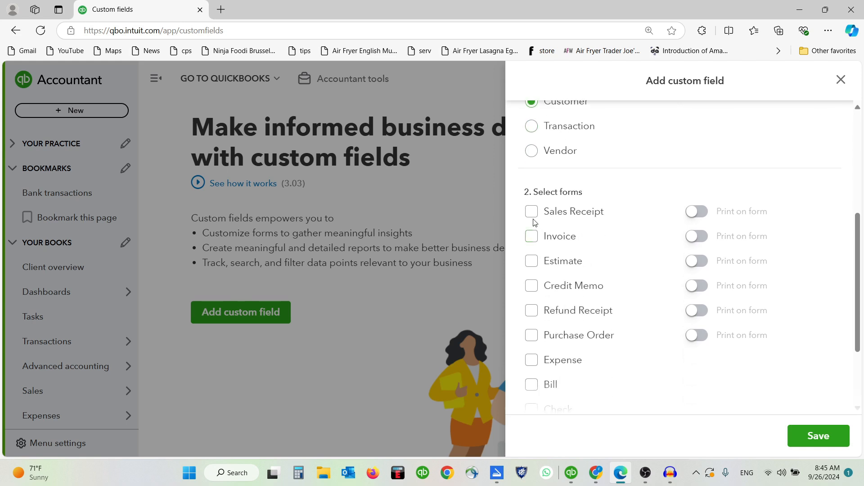
{"action": "left_click", "coordinate": [534, 263]}
{"action": "left_click", "coordinate": [535, 241]}
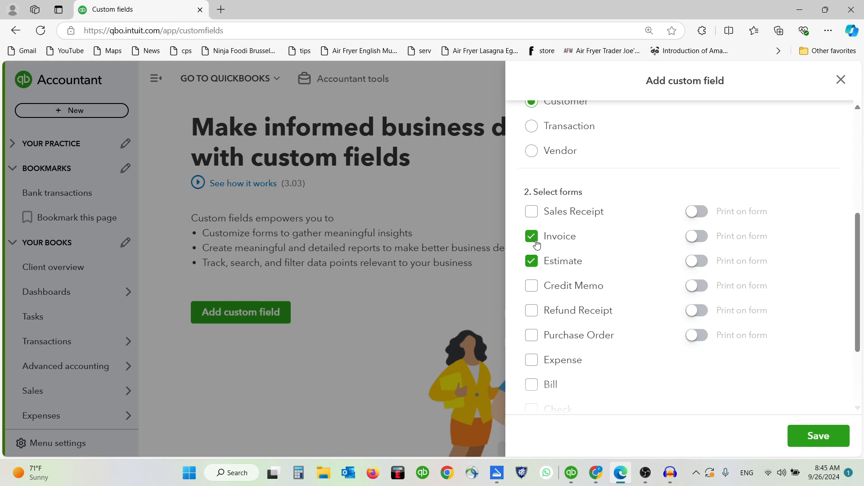
{"action": "left_click", "coordinate": [532, 213]}
{"action": "scroll", "coordinate": [587, 225], "scroll_direction": "down", "scroll_amount": 1}
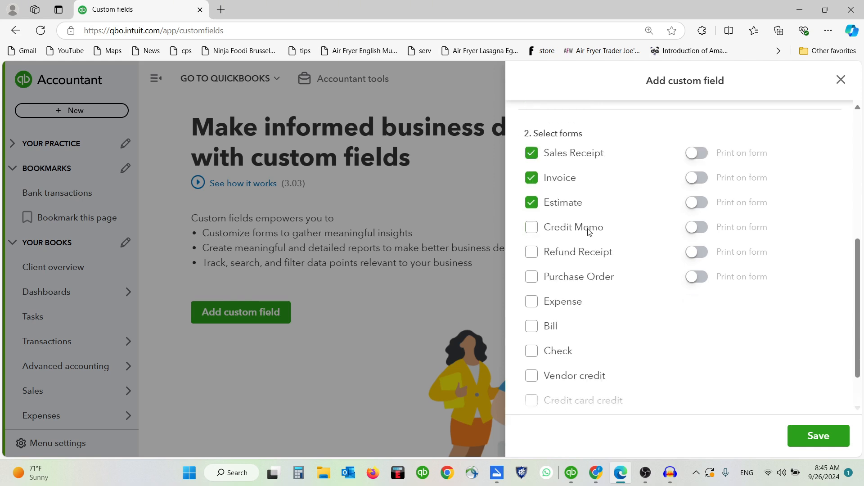
{"action": "scroll", "coordinate": [590, 239], "scroll_direction": "down", "scroll_amount": 1}
{"action": "left_click", "coordinate": [816, 436]}
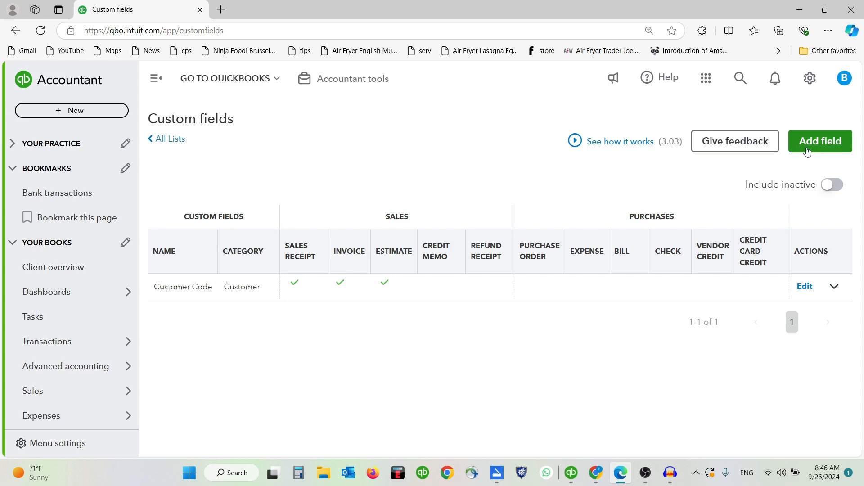
Step: Go to the All sales list of sales transactions
{"action": "left_click", "coordinate": [833, 288]}
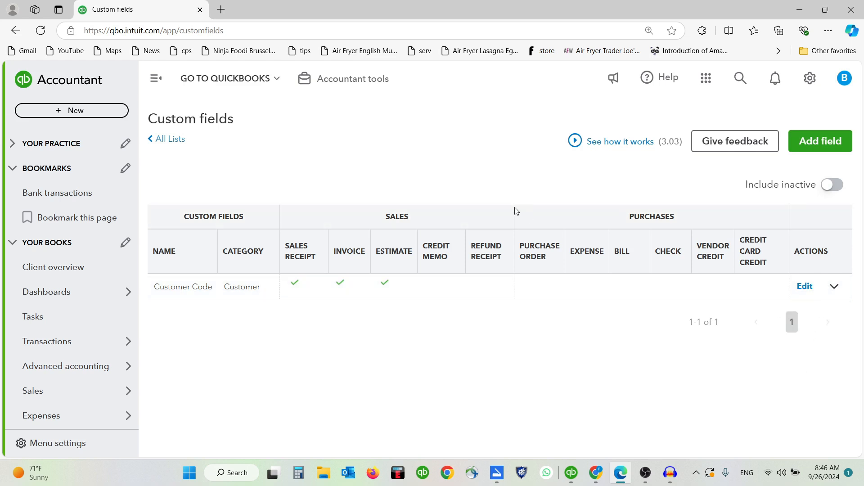
{"action": "scroll", "coordinate": [67, 297], "scroll_direction": "down", "scroll_amount": 3}
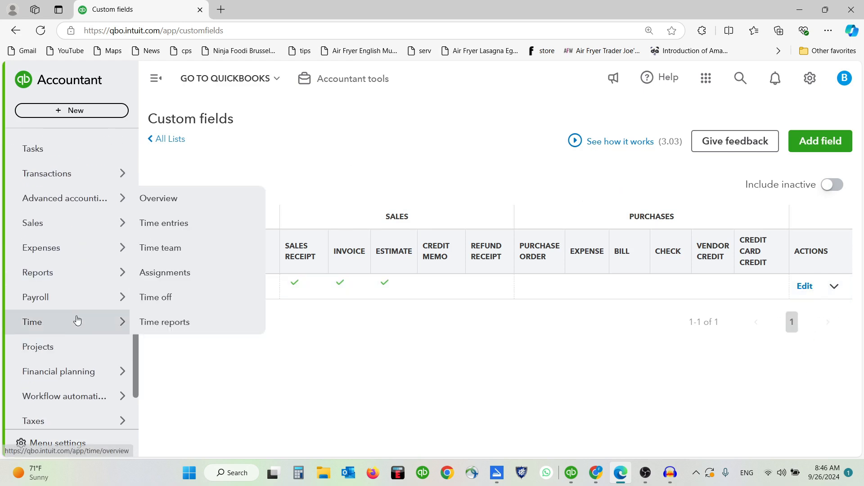
{"action": "mouse_move", "coordinate": [71, 223]}
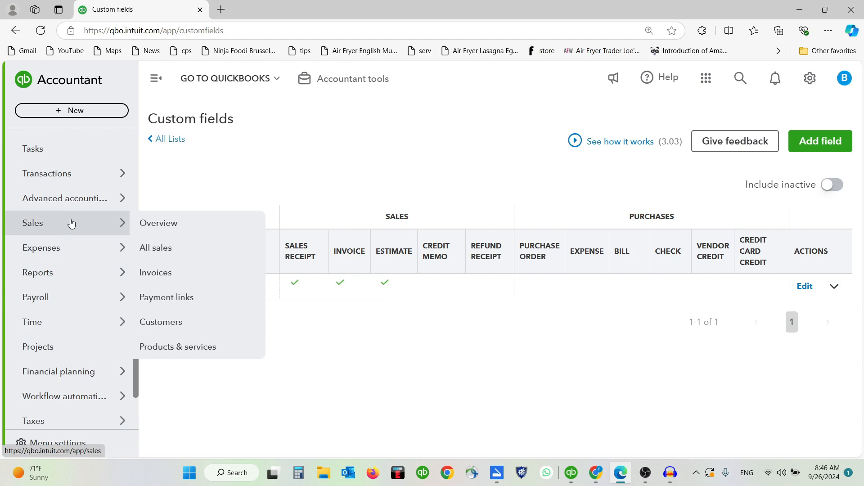
{"action": "left_click", "coordinate": [169, 255]}
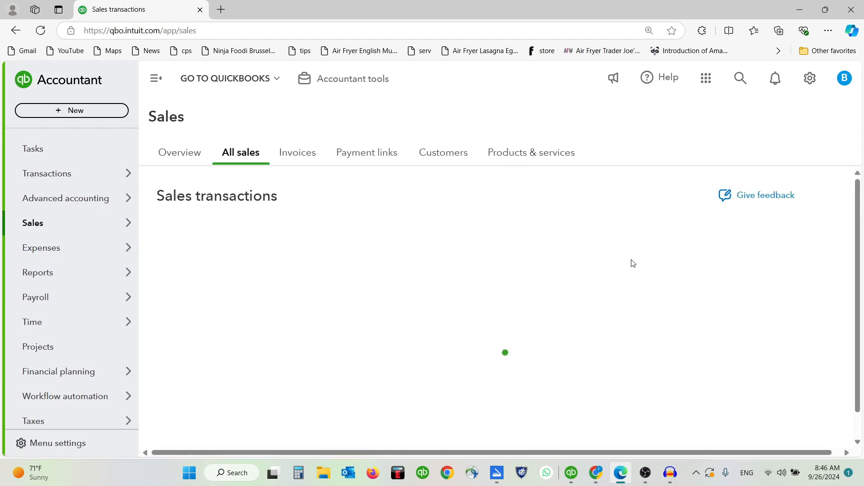
Step: Reopen estimate E1002 from the sales list
{"action": "scroll", "coordinate": [434, 228], "scroll_direction": "down", "scroll_amount": 5}
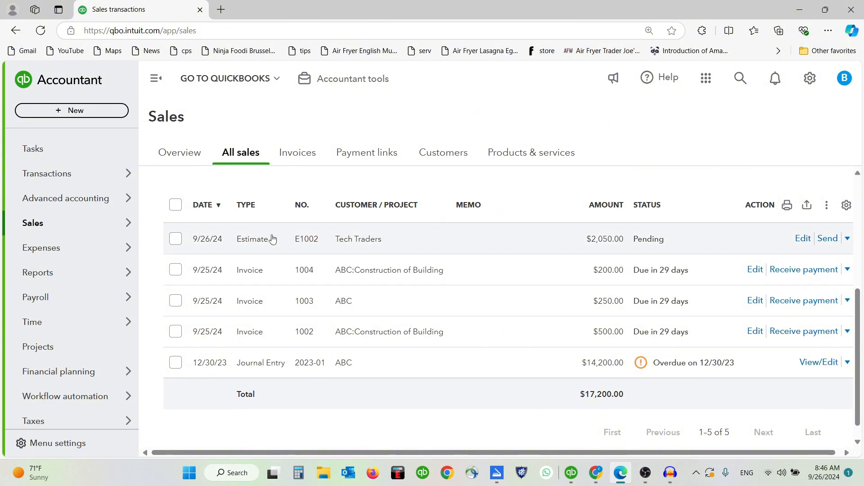
{"action": "left_click", "coordinate": [804, 243]}
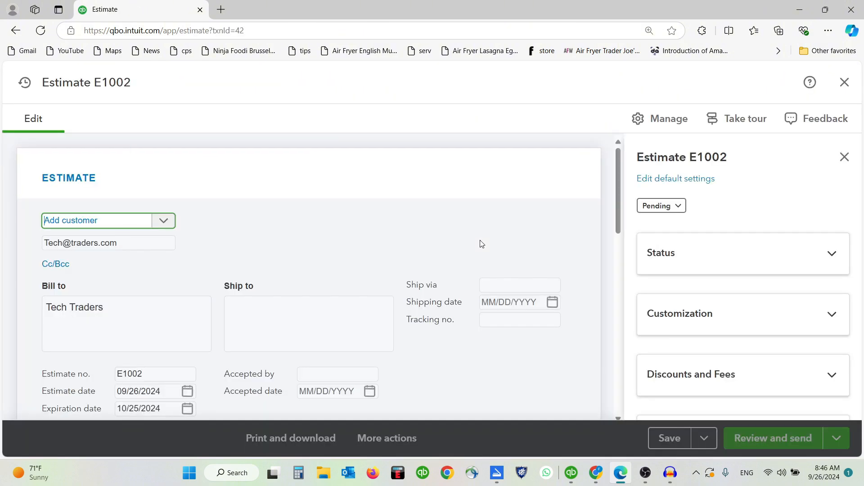
{"action": "scroll", "coordinate": [742, 248], "scroll_direction": "down", "scroll_amount": 2}
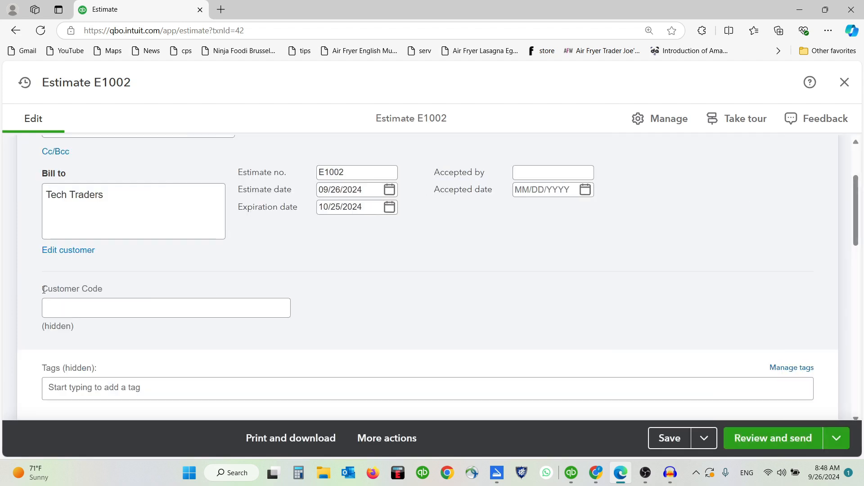
{"action": "scroll", "coordinate": [366, 303], "scroll_direction": "up", "scroll_amount": 3}
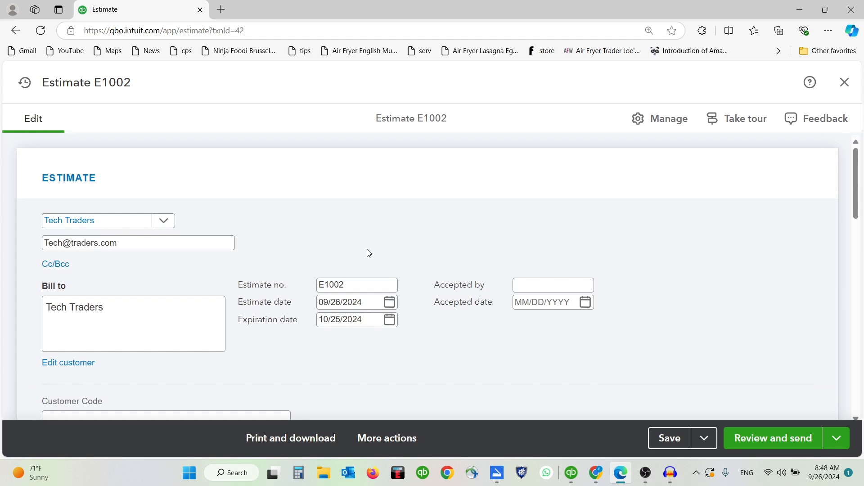
{"action": "scroll", "coordinate": [367, 251], "scroll_direction": "down", "scroll_amount": 4}
Step: Fill in the estimate's Customer Code field with the customer's code
{"action": "left_click", "coordinate": [77, 250]}
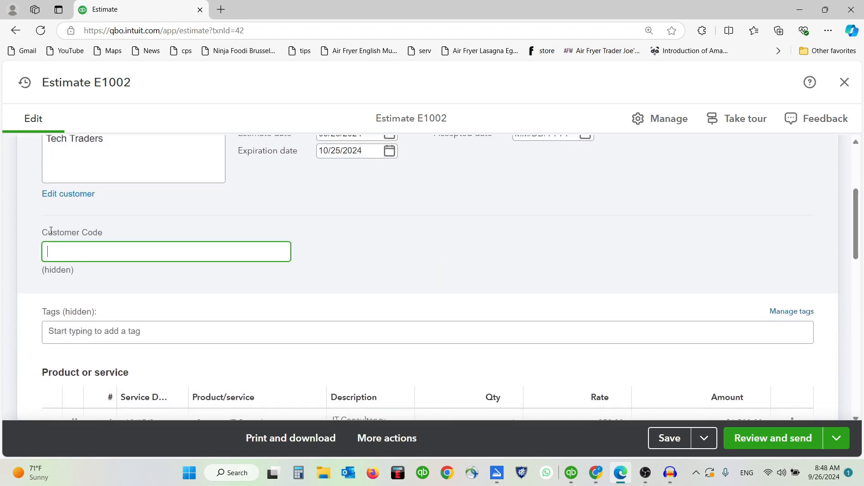
{"action": "left_click_drag", "start_coordinate": [40, 234], "coordinate": [120, 235]}
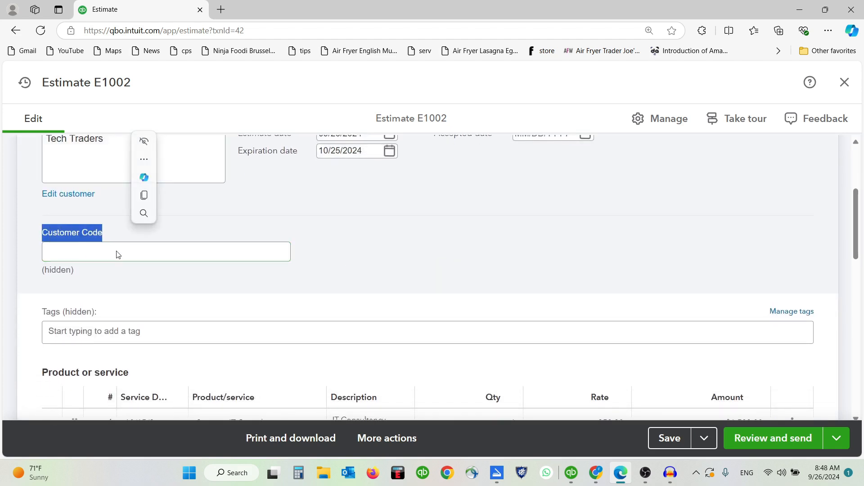
{"action": "left_click", "coordinate": [117, 251]}
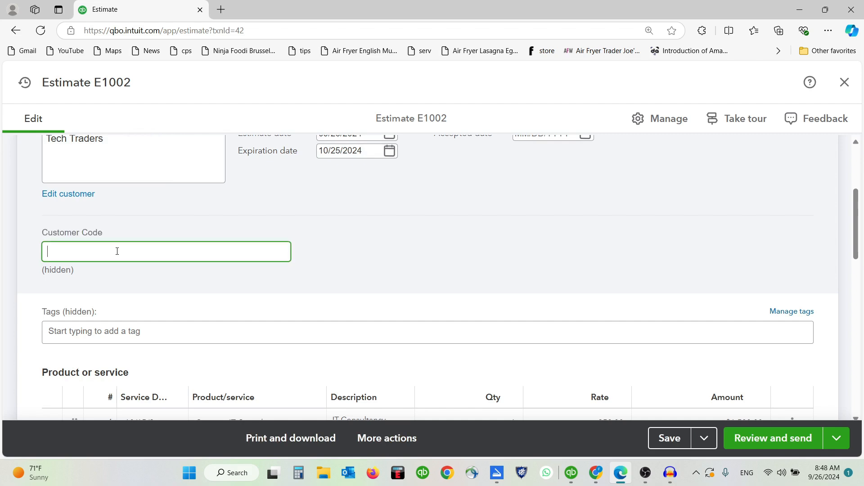
{"action": "scroll", "coordinate": [117, 252], "scroll_direction": "up", "scroll_amount": 3}
{"action": "scroll", "coordinate": [118, 255], "scroll_direction": "down", "scroll_amount": 3}
{"action": "type", "text": "56985"}
{"action": "triple_click", "coordinate": [41, 271]}
{"action": "left_click", "coordinate": [39, 276]}
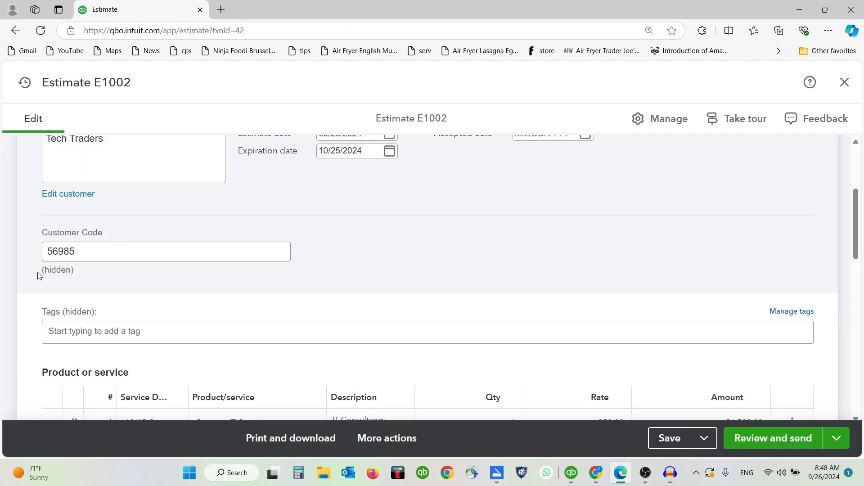
{"action": "left_click_drag", "start_coordinate": [40, 276], "coordinate": [77, 271]}
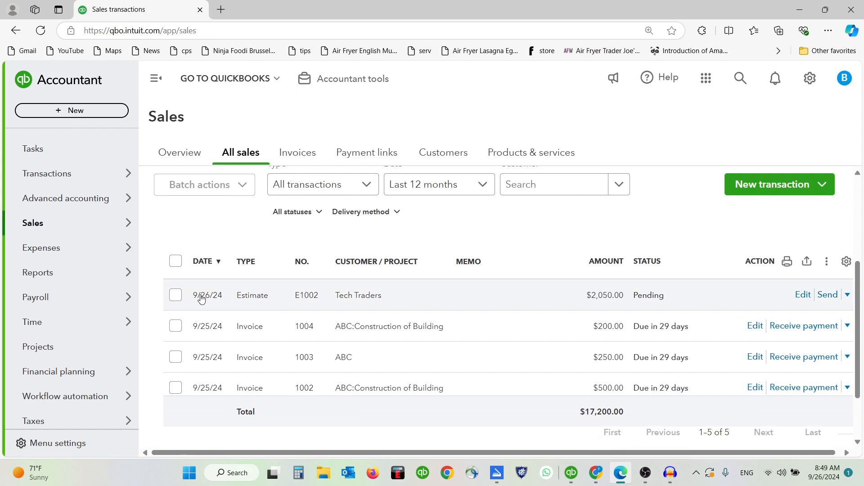
Step: Reopen E1002, paste the customer code into Customer Code, and save the estimate
{"action": "left_click", "coordinate": [801, 297]}
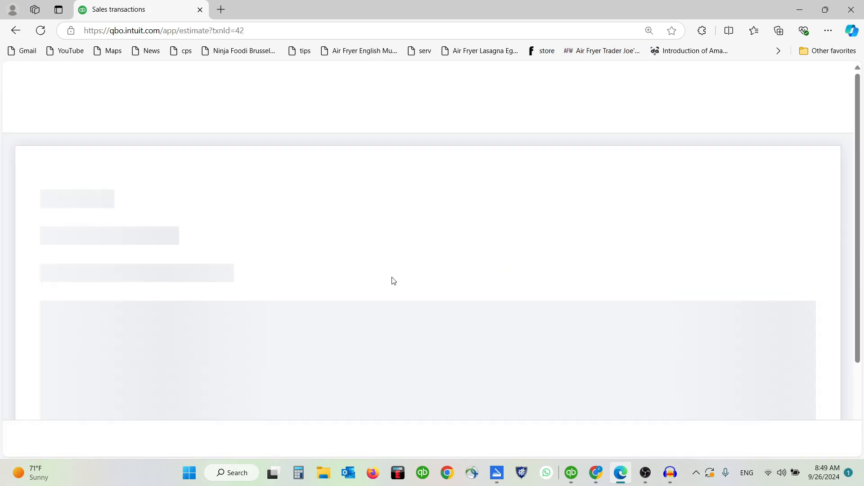
{"action": "scroll", "coordinate": [391, 277], "scroll_direction": "down", "scroll_amount": 3}
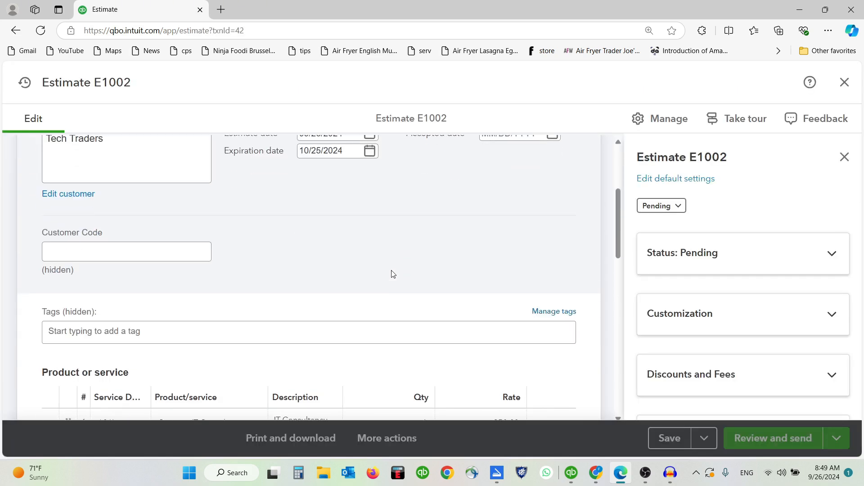
{"action": "scroll", "coordinate": [392, 275], "scroll_direction": "up", "scroll_amount": 1}
{"action": "left_click", "coordinate": [844, 157]}
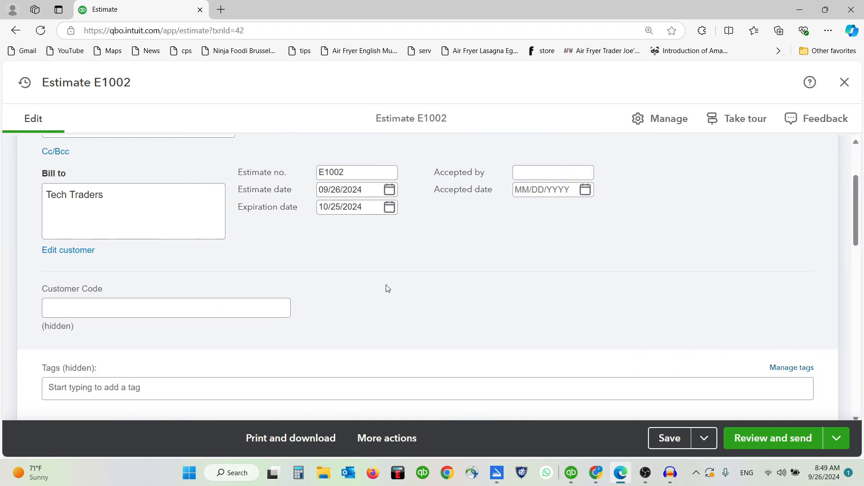
{"action": "left_click", "coordinate": [86, 308]}
{"action": "type", "text": "8957469"}
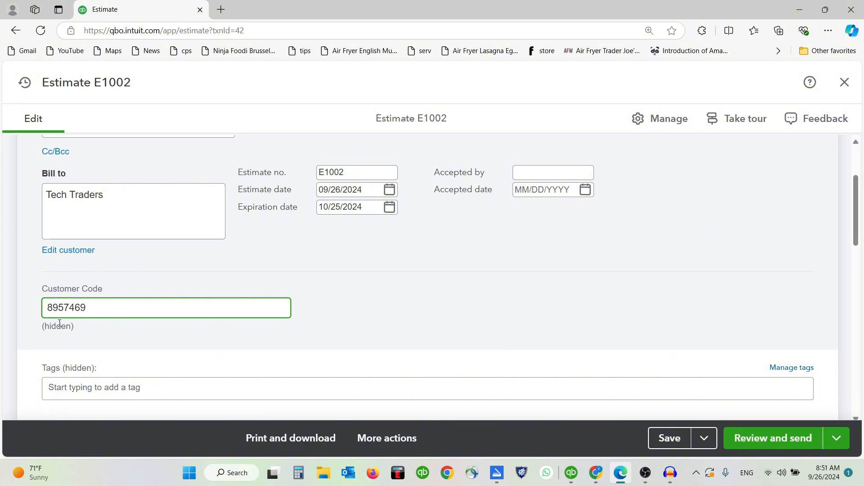
{"action": "left_click", "coordinate": [679, 447]}
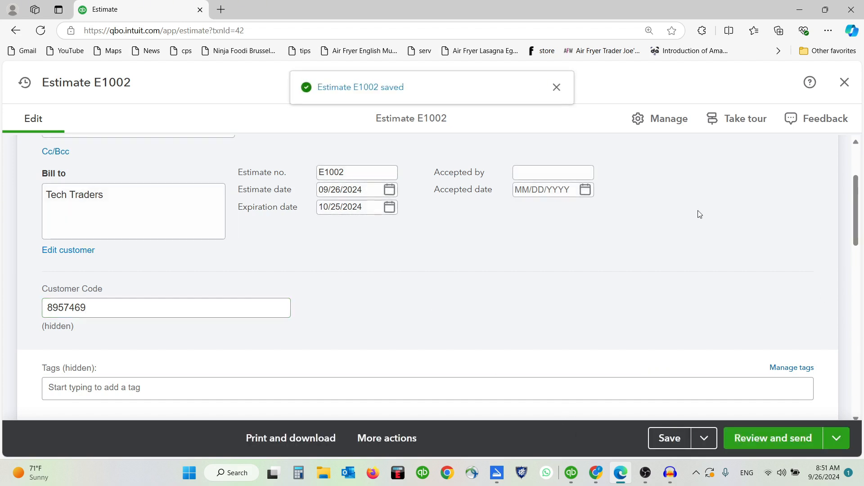
Step: Expand the estimate's Customization settings and go to the Custom fields list
{"action": "left_click", "coordinate": [662, 118]}
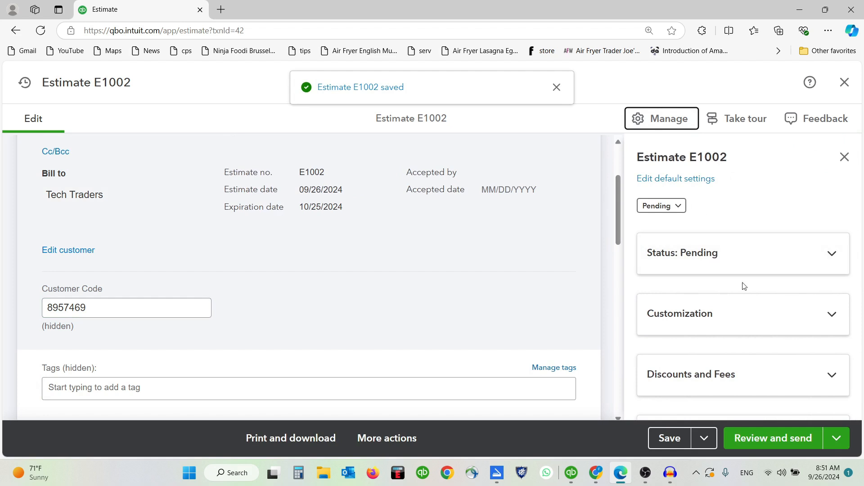
{"action": "left_click", "coordinate": [744, 313]}
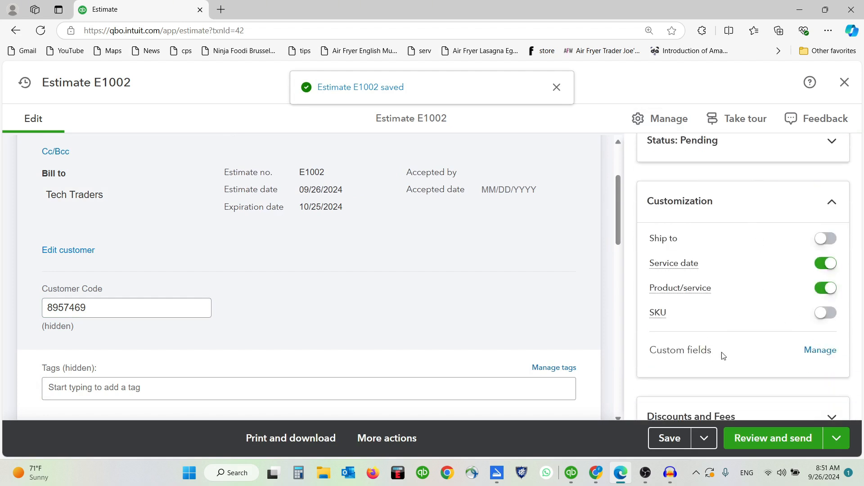
{"action": "left_click", "coordinate": [820, 350]}
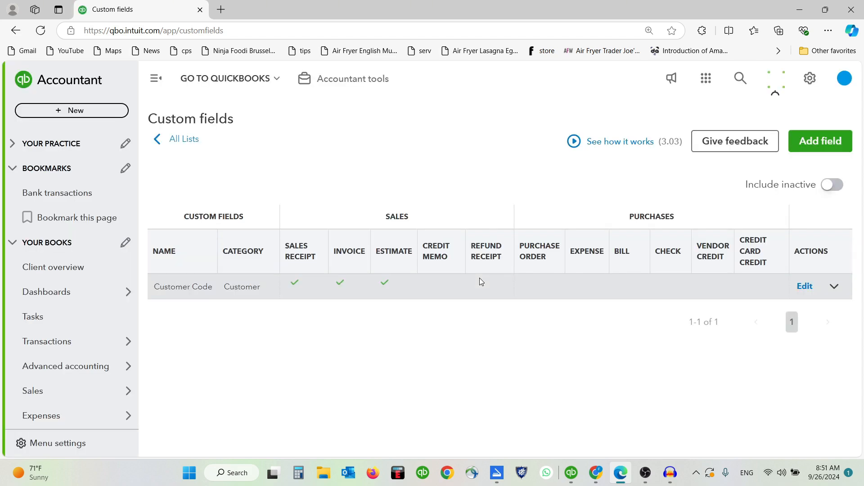
Step: Enable Print on form for Customer Code on sales receipts, invoices and estimates, and save
{"action": "left_click", "coordinate": [808, 283]}
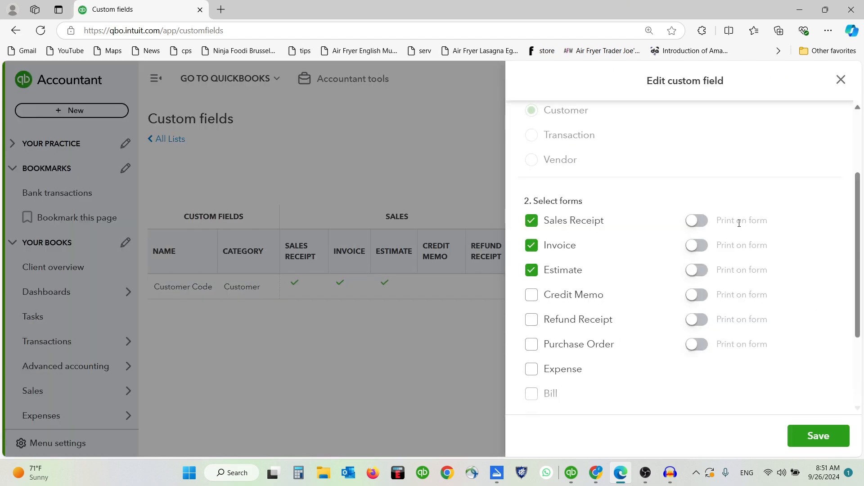
{"action": "left_click", "coordinate": [697, 220]}
{"action": "left_click", "coordinate": [704, 248]}
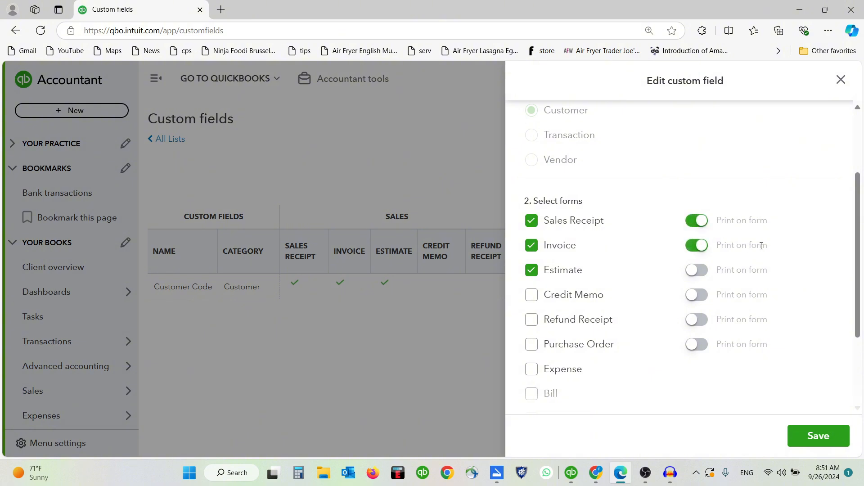
{"action": "left_click", "coordinate": [706, 270]}
{"action": "left_click", "coordinate": [814, 441]}
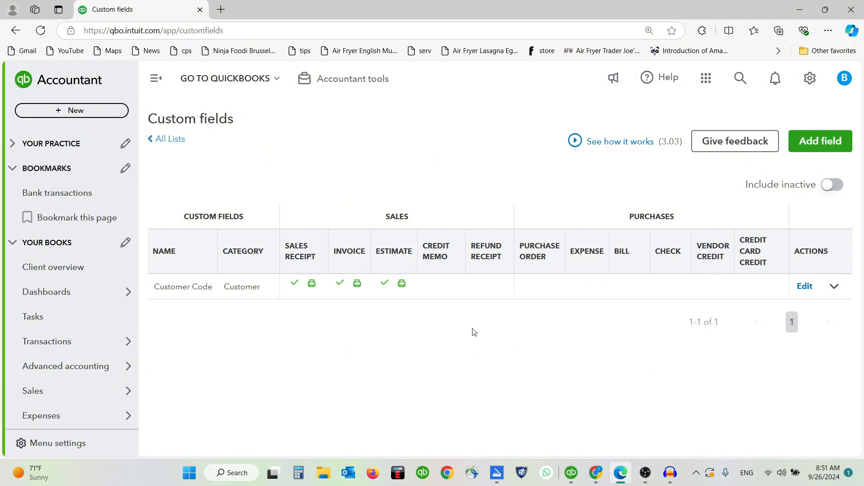
Step: Reopen estimate E1002 from Sales transactions and confirm its Customer Code was kept
{"action": "left_click", "coordinate": [105, 391]}
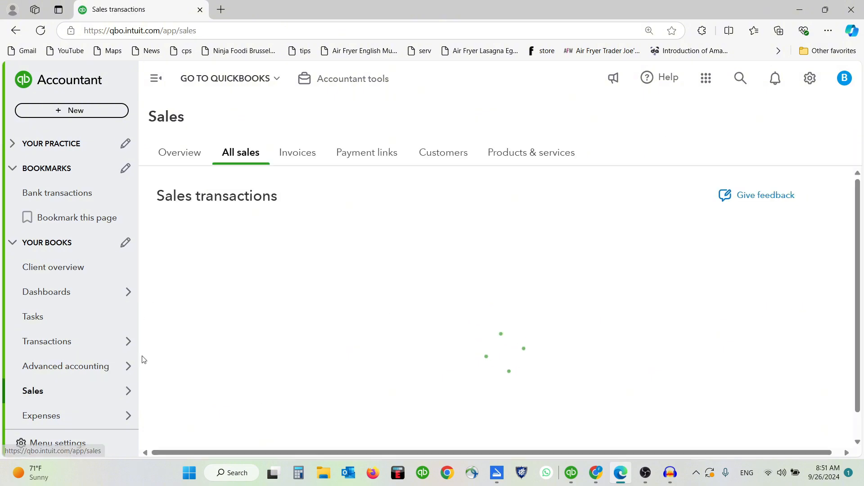
{"action": "mouse_move", "coordinate": [93, 408]}
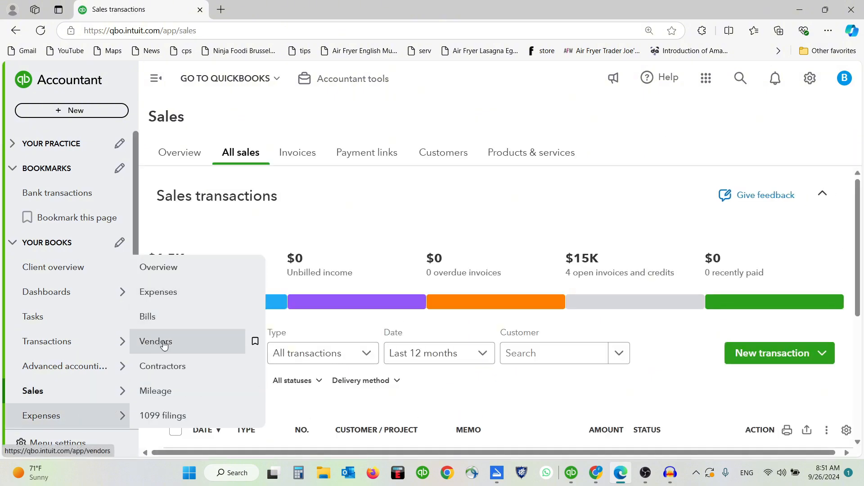
{"action": "scroll", "coordinate": [392, 341], "scroll_direction": "down", "scroll_amount": 5}
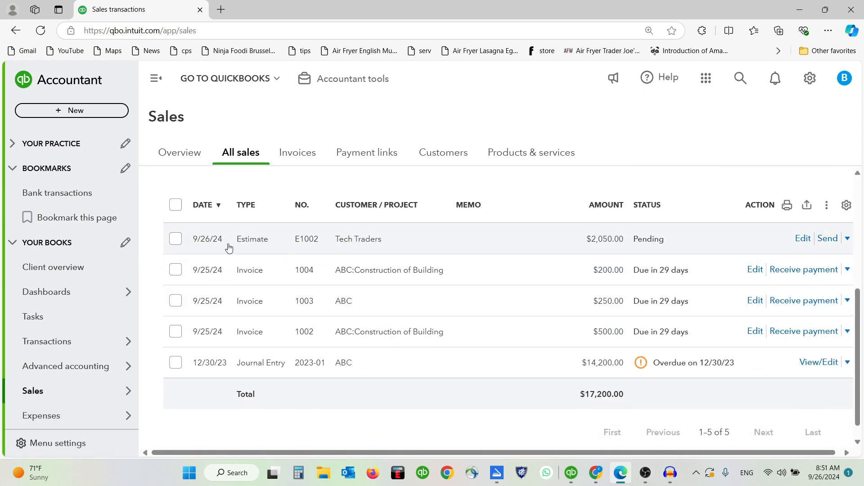
{"action": "left_click", "coordinate": [801, 239]}
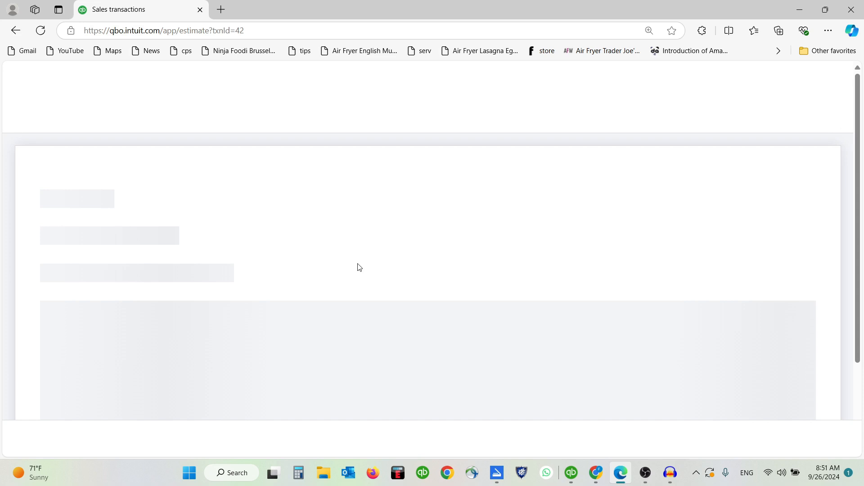
{"action": "scroll", "coordinate": [354, 262], "scroll_direction": "down", "scroll_amount": 3}
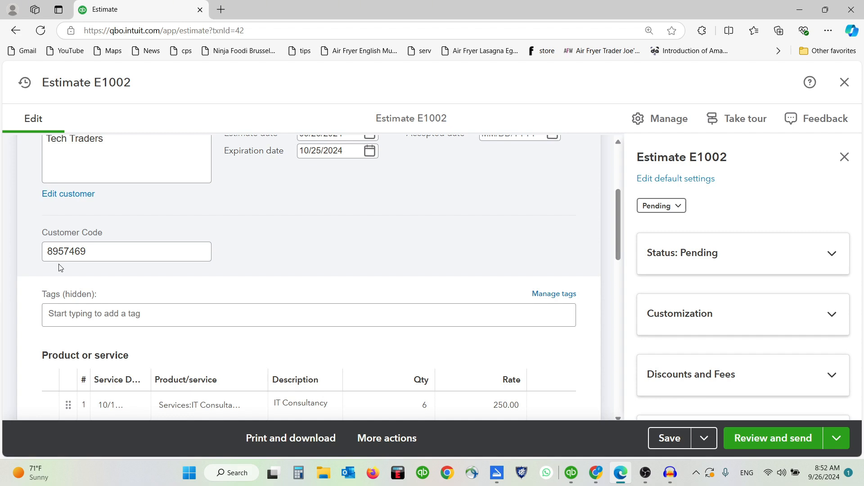
{"action": "left_click", "coordinate": [121, 247]}
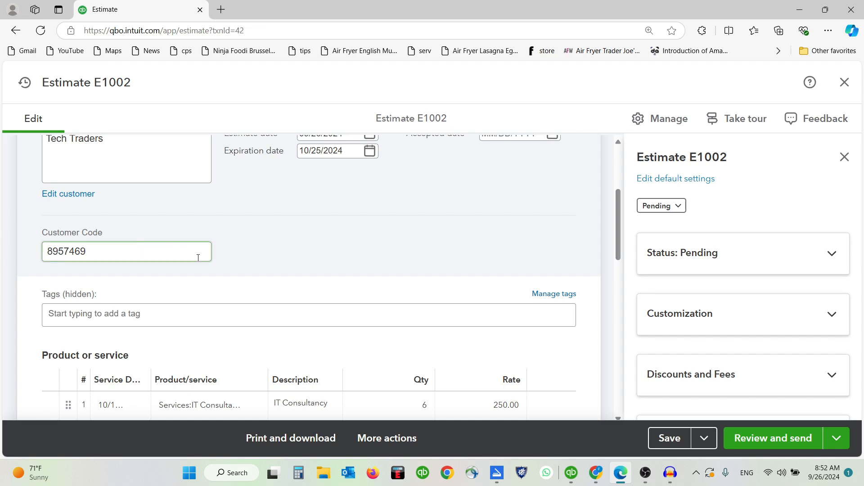
{"action": "scroll", "coordinate": [322, 252], "scroll_direction": "up", "scroll_amount": 4}
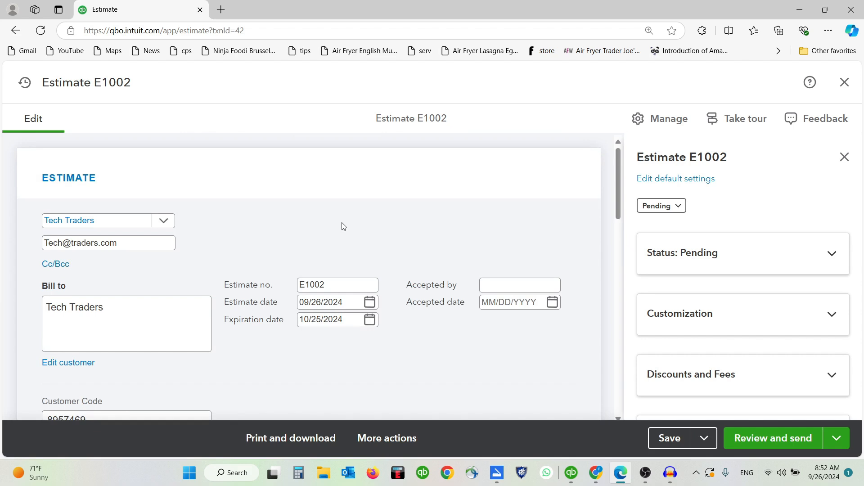
{"action": "scroll", "coordinate": [344, 227], "scroll_direction": "down", "scroll_amount": 5}
{"action": "scroll", "coordinate": [738, 252], "scroll_direction": "down", "scroll_amount": 1}
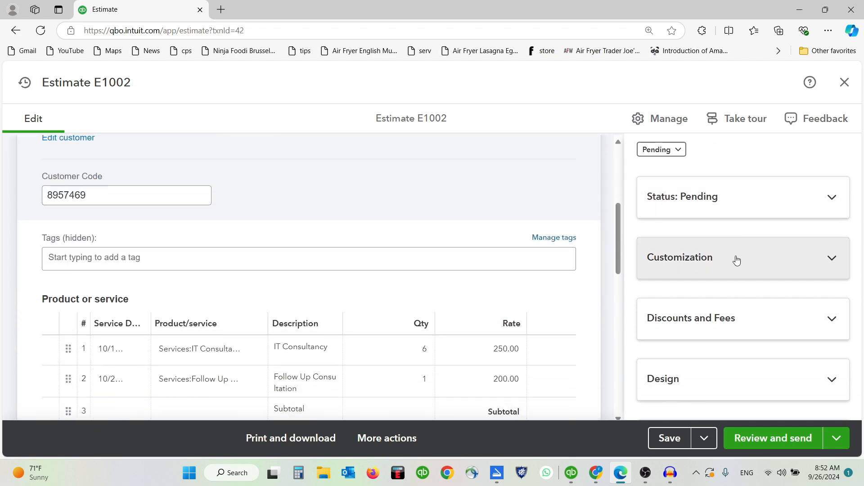
Step: Expand Customization and Discounts and Fees, then scroll to the $2,050.00 totals
{"action": "left_click", "coordinate": [737, 260]}
{"action": "scroll", "coordinate": [736, 256], "scroll_direction": "down", "scroll_amount": 2}
{"action": "scroll", "coordinate": [764, 288], "scroll_direction": "up", "scroll_amount": 1}
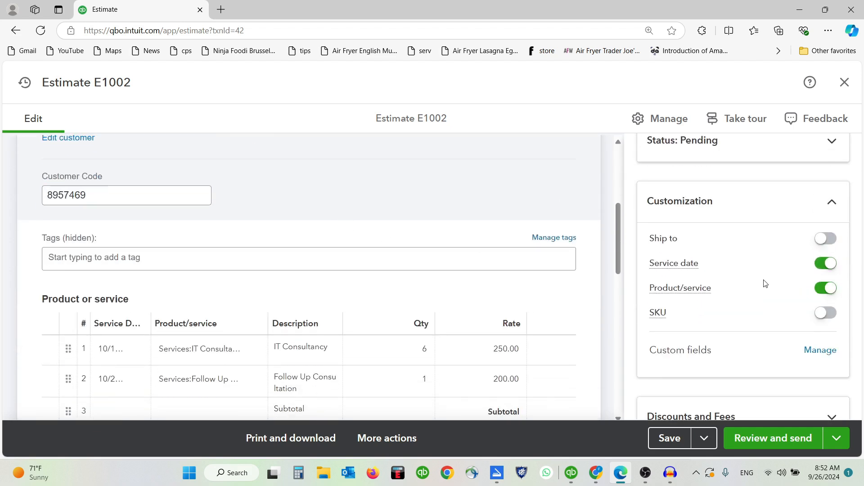
{"action": "scroll", "coordinate": [765, 284], "scroll_direction": "down", "scroll_amount": 2}
{"action": "left_click", "coordinate": [718, 303]}
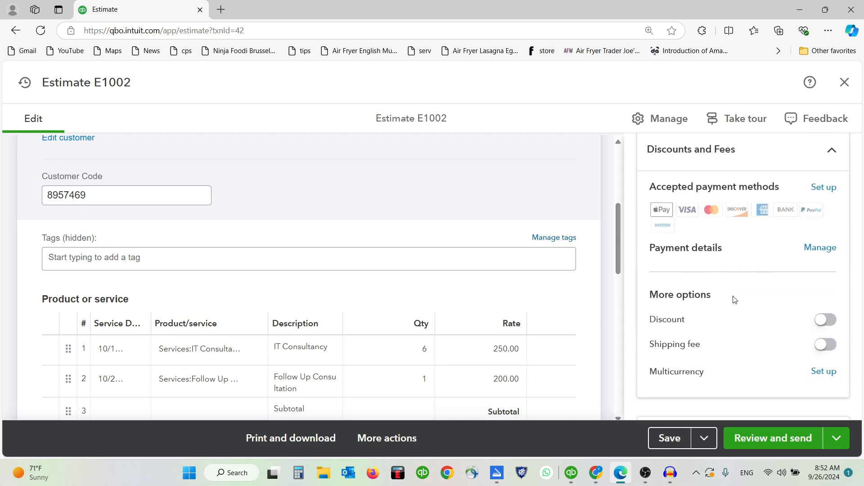
{"action": "scroll", "coordinate": [735, 299], "scroll_direction": "down", "scroll_amount": 2}
{"action": "scroll", "coordinate": [428, 277], "scroll_direction": "down", "scroll_amount": 6}
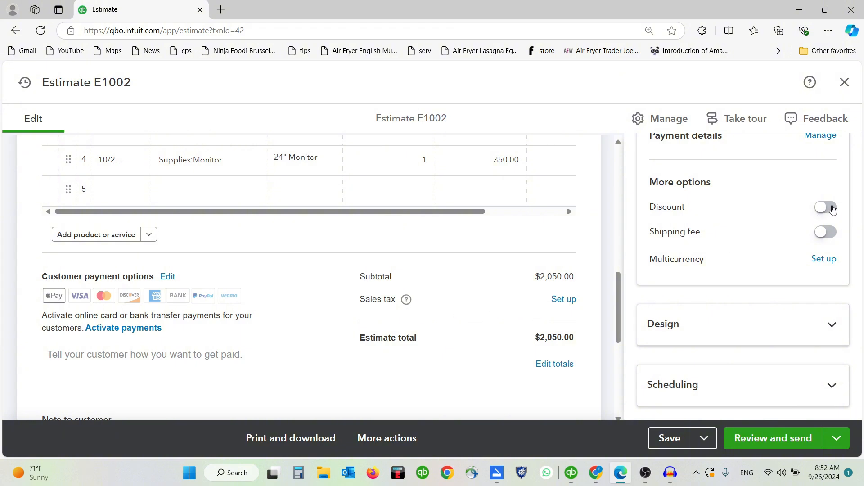
Step: Add a 10% discount line to the estimate totals
{"action": "left_click", "coordinate": [832, 211]}
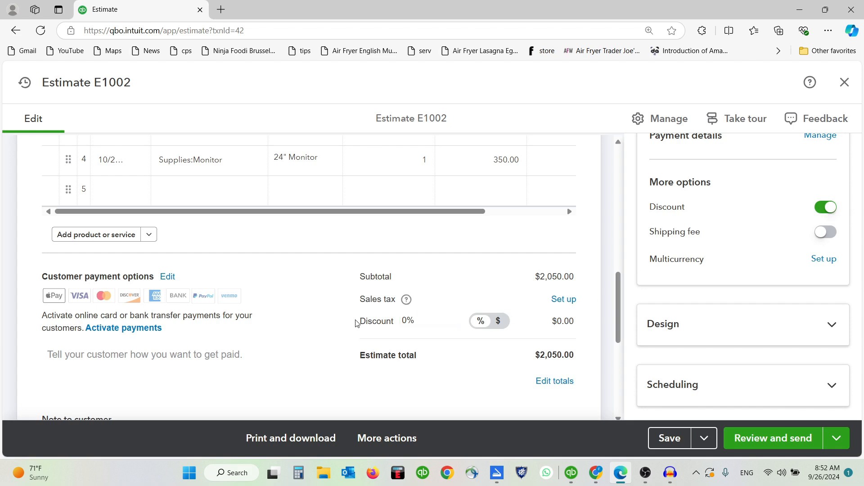
{"action": "left_click_drag", "start_coordinate": [356, 323], "coordinate": [542, 321]}
{"action": "left_click", "coordinate": [323, 317]}
{"action": "left_click", "coordinate": [453, 324]}
{"action": "double_click", "coordinate": [420, 323]}
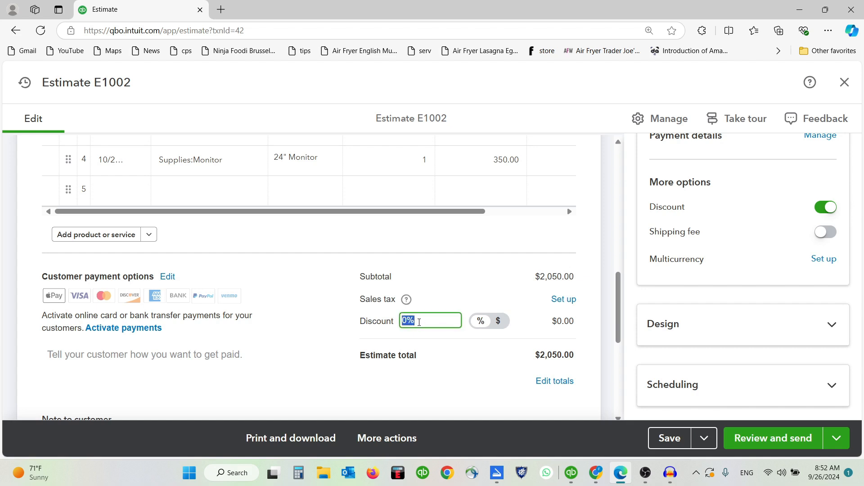
{"action": "type", "text": "10"}
{"action": "left_click", "coordinate": [334, 319]}
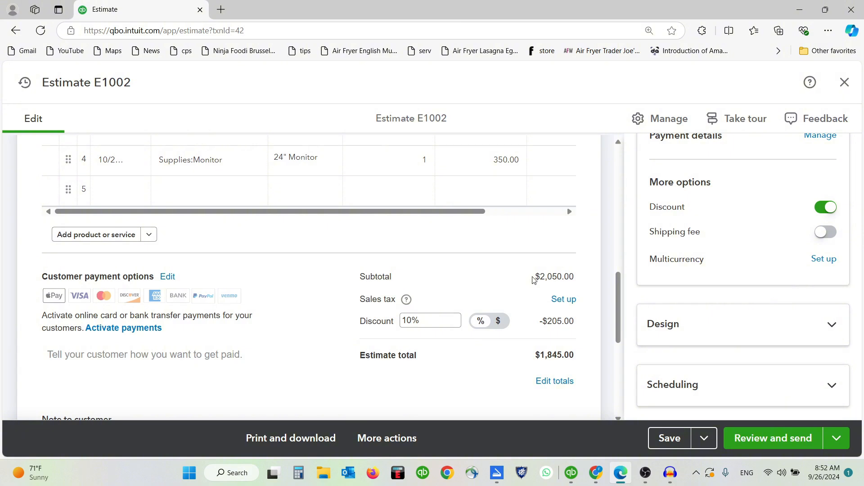
Step: Highlight the $2,050.00 subtotal and the -$205.00 discount amount to check the figures
{"action": "left_click_drag", "start_coordinate": [533, 279], "coordinate": [576, 280]}
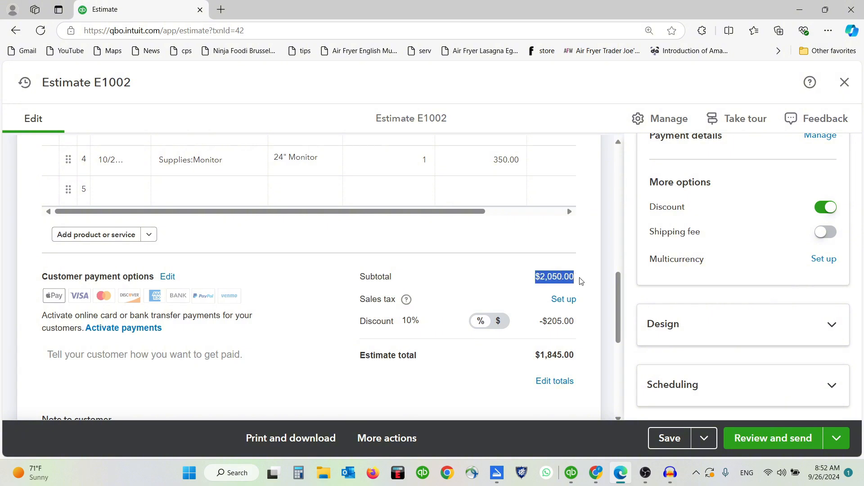
{"action": "left_click", "coordinate": [581, 281]}
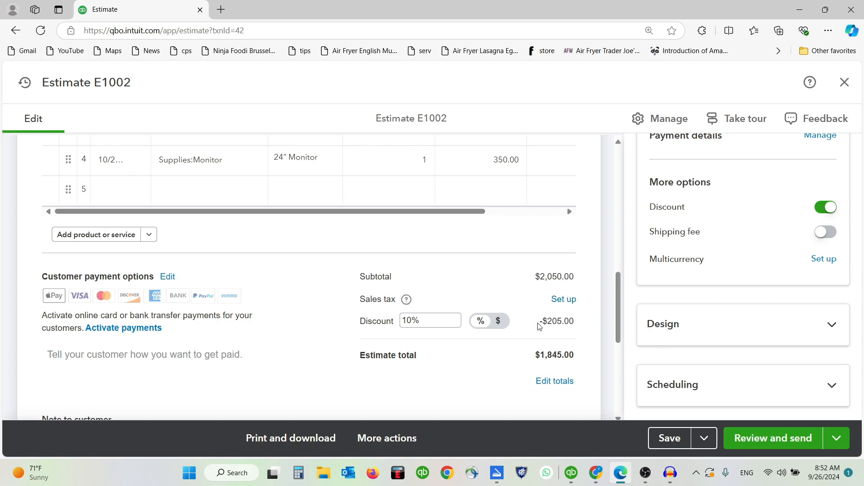
{"action": "left_click_drag", "start_coordinate": [539, 326], "coordinate": [579, 321]}
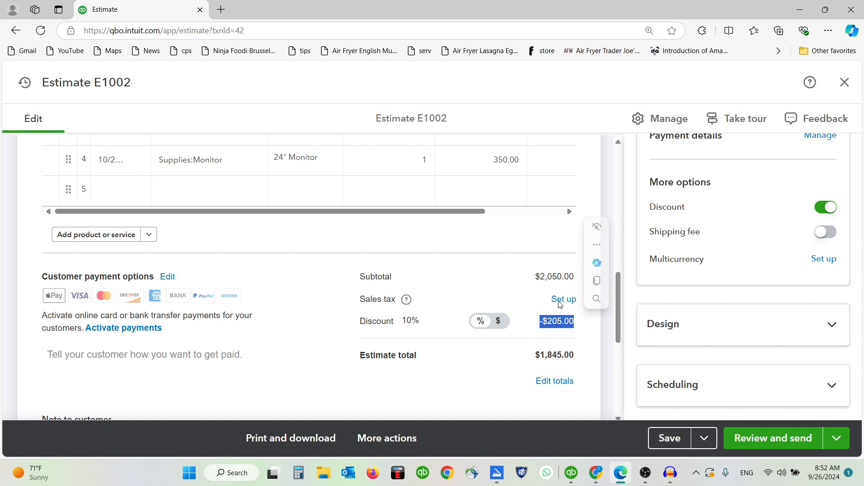
{"action": "left_click", "coordinate": [529, 276]}
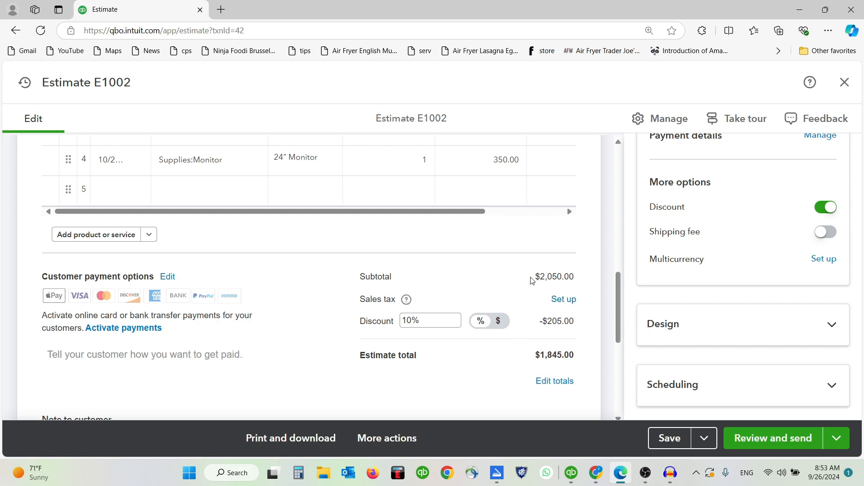
{"action": "left_click_drag", "start_coordinate": [531, 280], "coordinate": [580, 281]}
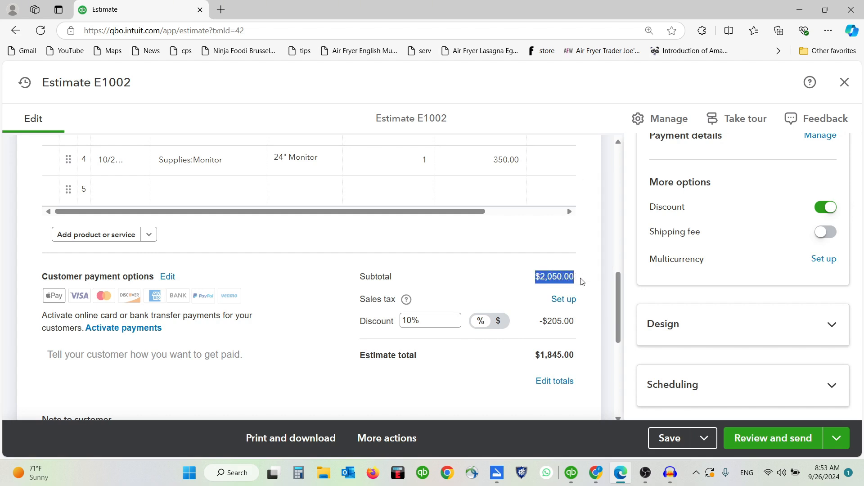
{"action": "left_click", "coordinate": [582, 282]}
{"action": "left_click", "coordinate": [433, 327]}
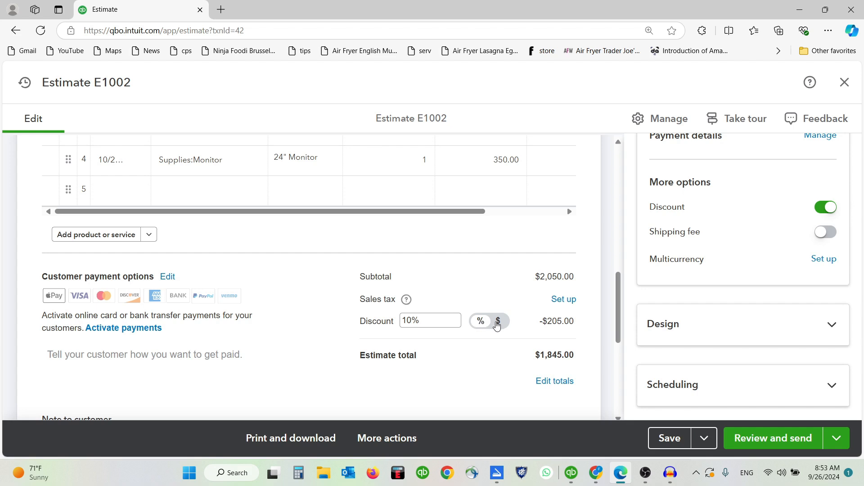
Step: Change the discount to a flat $50.00, making the estimate total $2,000.00
{"action": "left_click", "coordinate": [497, 322]}
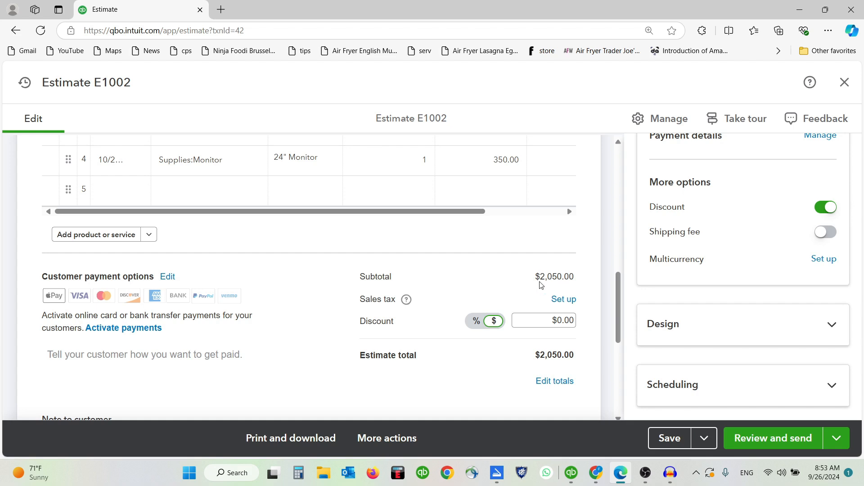
{"action": "left_click", "coordinate": [549, 319]}
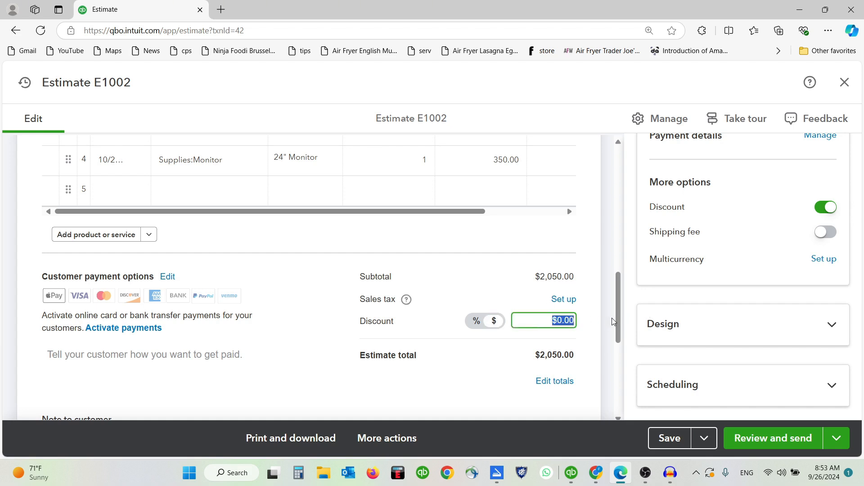
{"action": "type", "text": "50"}
{"action": "left_click", "coordinate": [595, 328]}
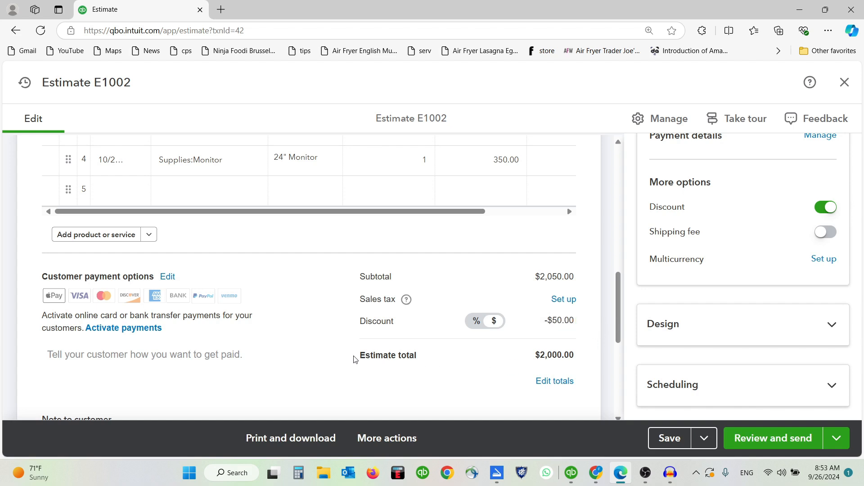
{"action": "left_click_drag", "start_coordinate": [356, 357], "coordinate": [576, 353]}
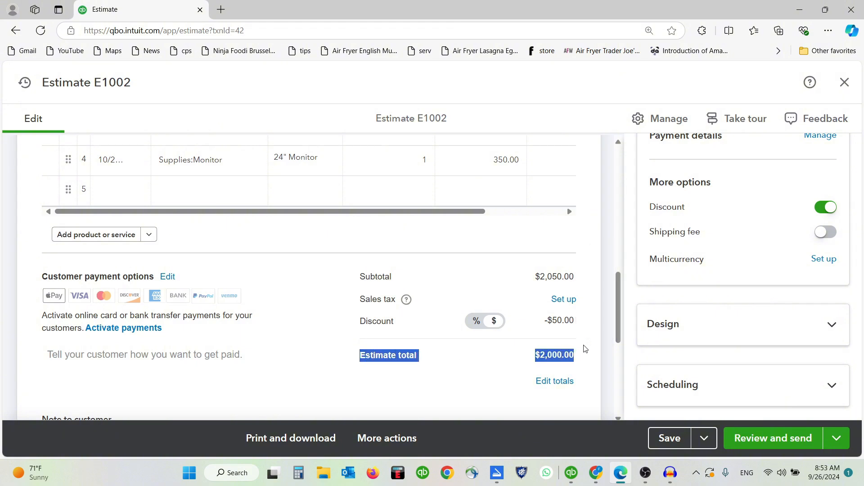
{"action": "left_click", "coordinate": [584, 348]}
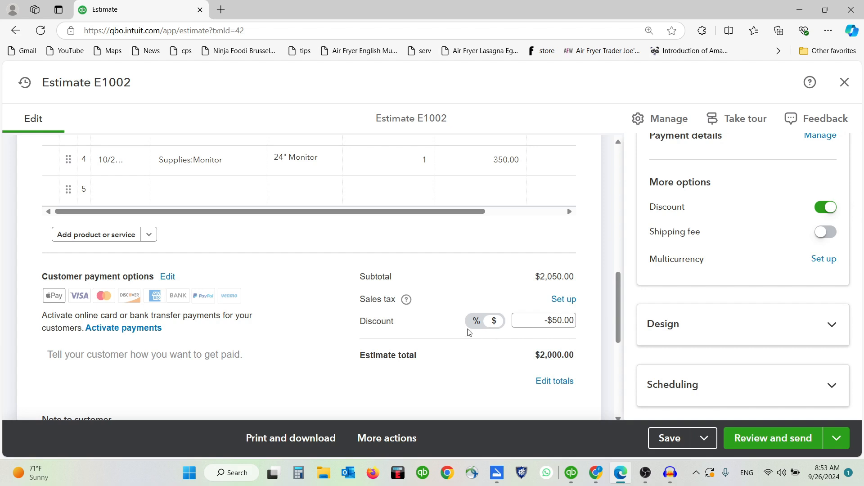
{"action": "scroll", "coordinate": [468, 332], "scroll_direction": "up", "scroll_amount": 5}
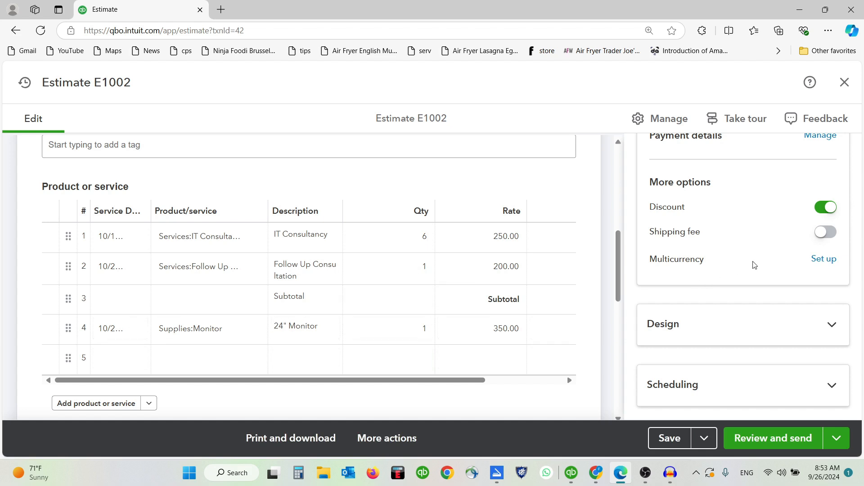
Step: Add a $25 shipping fee, raising the estimate total to $2,025.00
{"action": "left_click", "coordinate": [825, 232]}
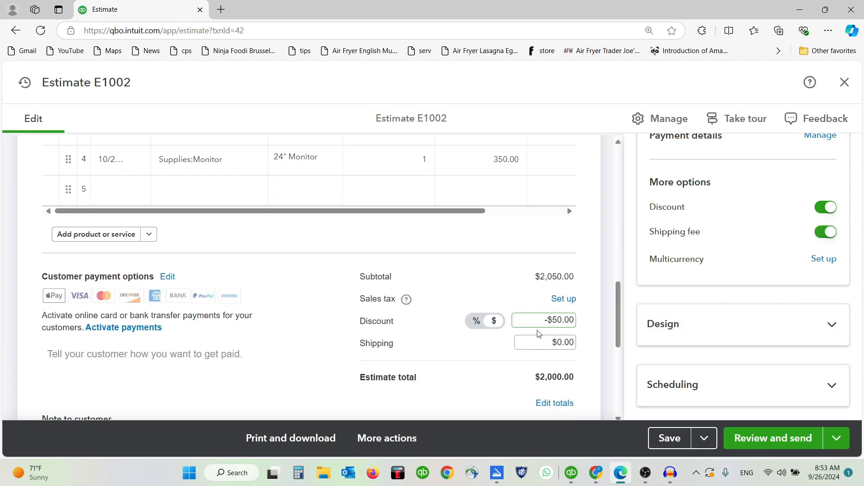
{"action": "left_click", "coordinate": [546, 342]}
{"action": "type", "text": "25"}
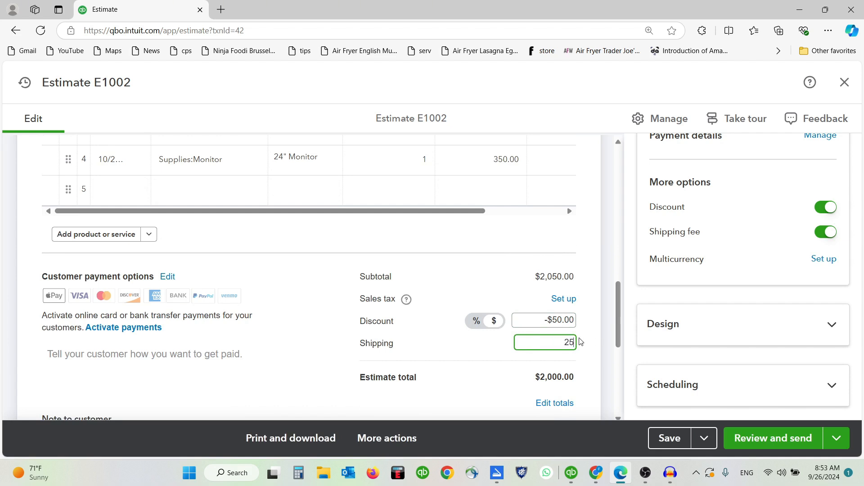
{"action": "left_click", "coordinate": [586, 344]}
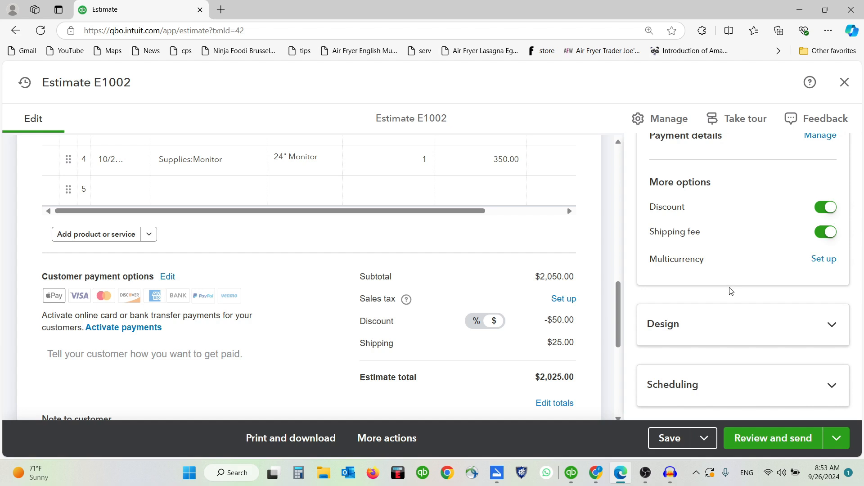
{"action": "scroll", "coordinate": [730, 291], "scroll_direction": "down", "scroll_amount": 1}
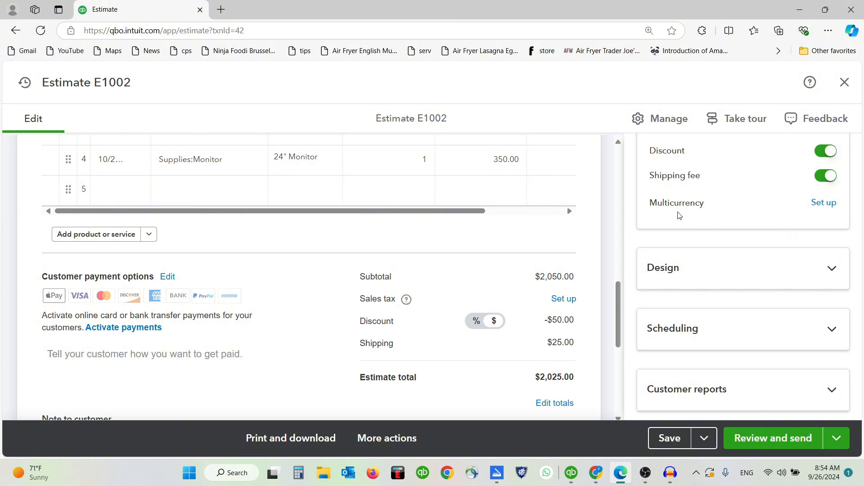
Step: Expand the Design options and try the Standard template on the estimate
{"action": "left_click", "coordinate": [808, 270]}
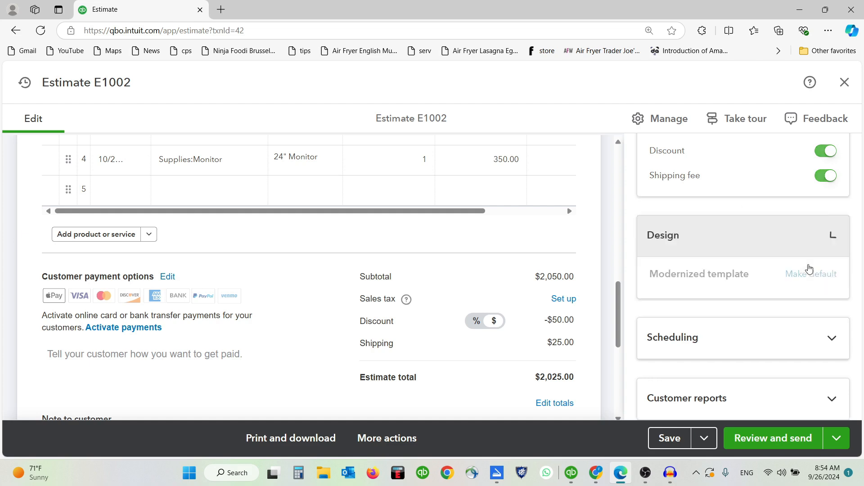
{"action": "scroll", "coordinate": [583, 293], "scroll_direction": "up", "scroll_amount": 10}
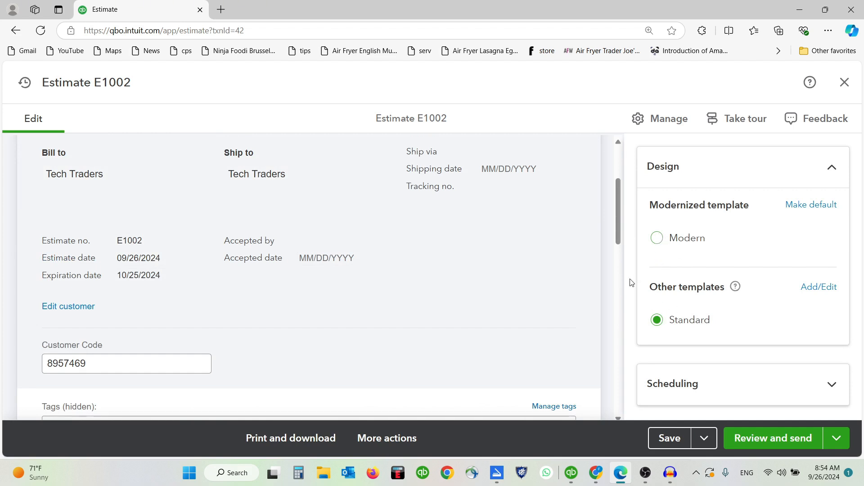
{"action": "scroll", "coordinate": [432, 250], "scroll_direction": "up", "scroll_amount": 1}
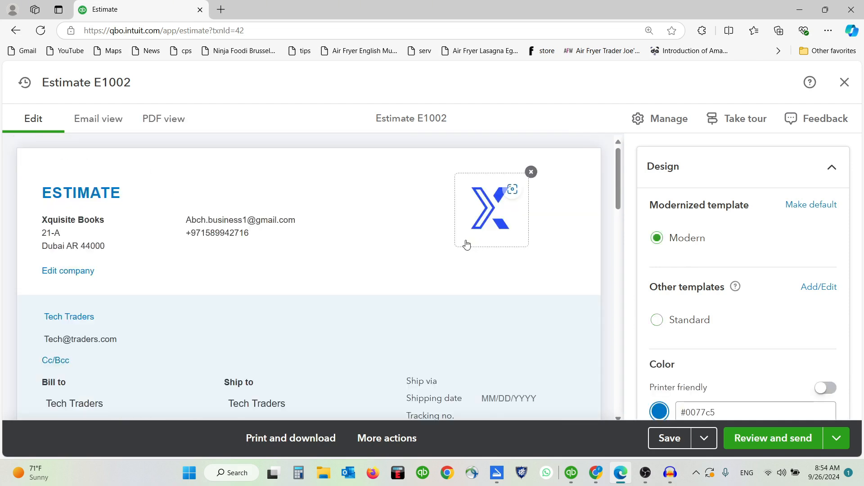
{"action": "left_click", "coordinate": [657, 320]}
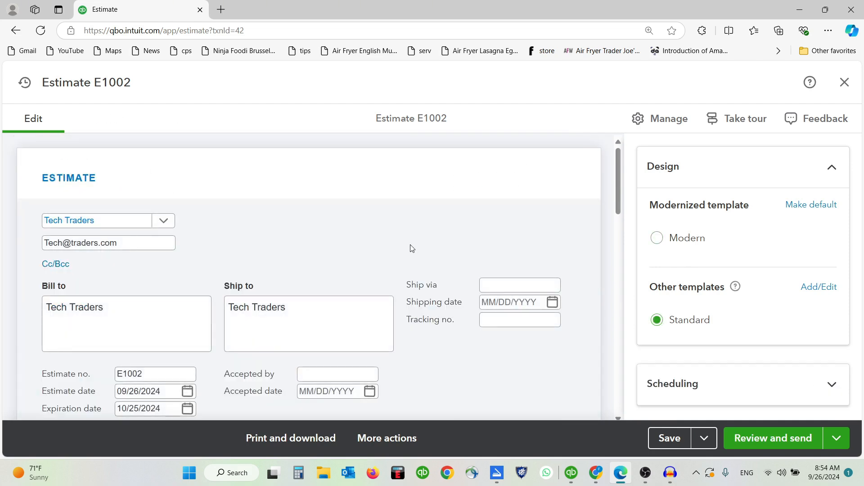
Step: Switch the estimate to the Modern template and review the preview
{"action": "scroll", "coordinate": [411, 261], "scroll_direction": "down", "scroll_amount": 7}
{"action": "scroll", "coordinate": [409, 273], "scroll_direction": "up", "scroll_amount": 4}
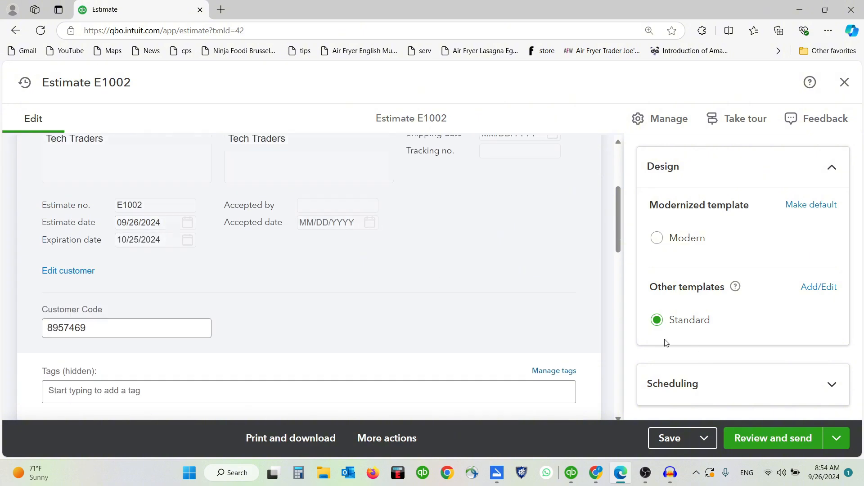
{"action": "scroll", "coordinate": [408, 288], "scroll_direction": "up", "scroll_amount": 3}
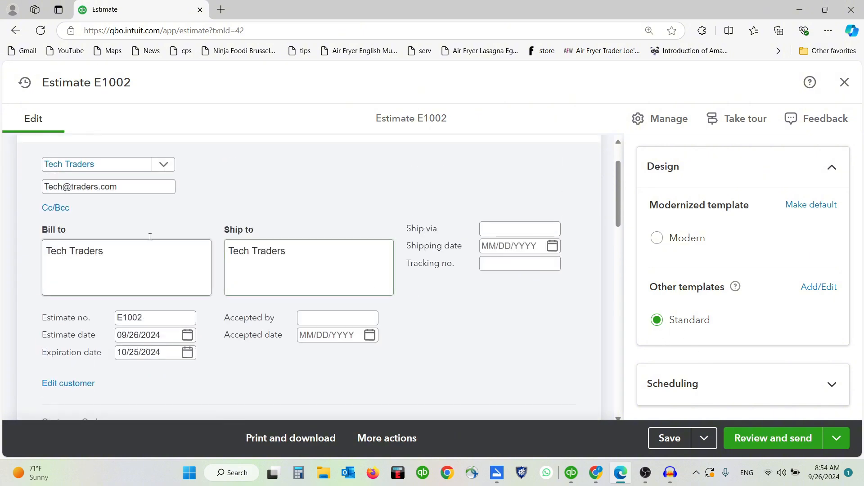
{"action": "scroll", "coordinate": [187, 185], "scroll_direction": "up", "scroll_amount": 2}
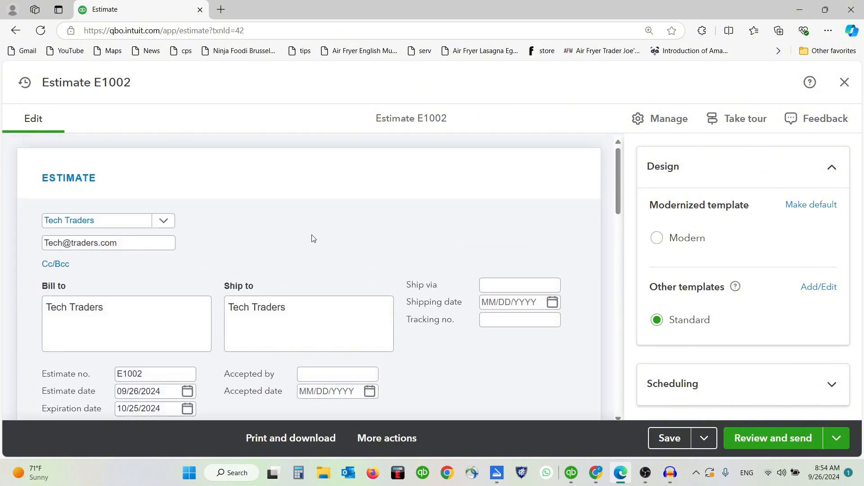
{"action": "left_click", "coordinate": [657, 240]}
{"action": "scroll", "coordinate": [405, 239], "scroll_direction": "down", "scroll_amount": 2}
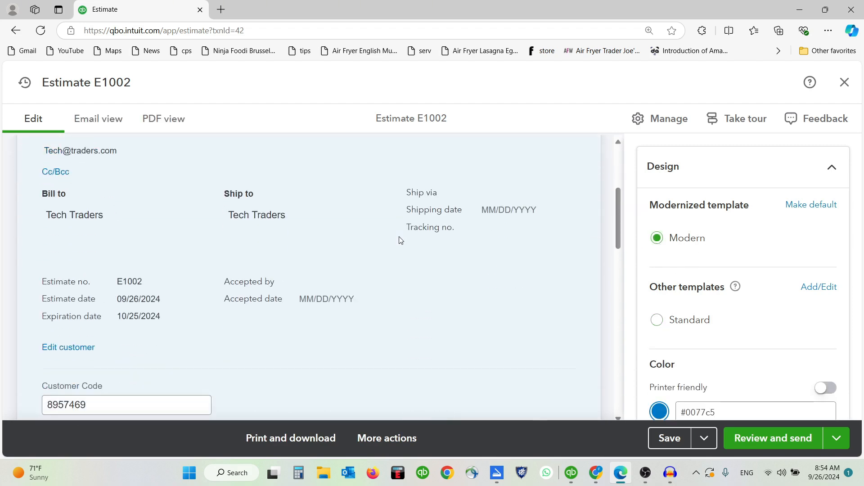
{"action": "scroll", "coordinate": [401, 240], "scroll_direction": "down", "scroll_amount": 15}
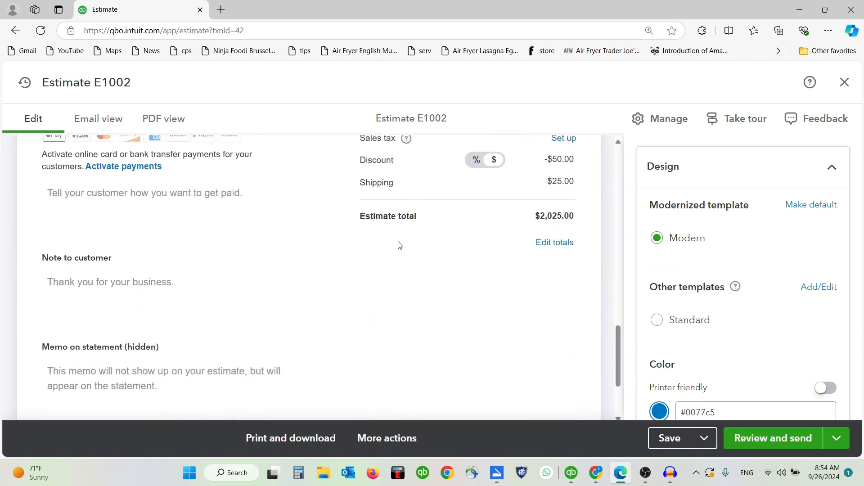
{"action": "scroll", "coordinate": [401, 256], "scroll_direction": "down", "scroll_amount": 3}
{"action": "scroll", "coordinate": [405, 281], "scroll_direction": "up", "scroll_amount": 8}
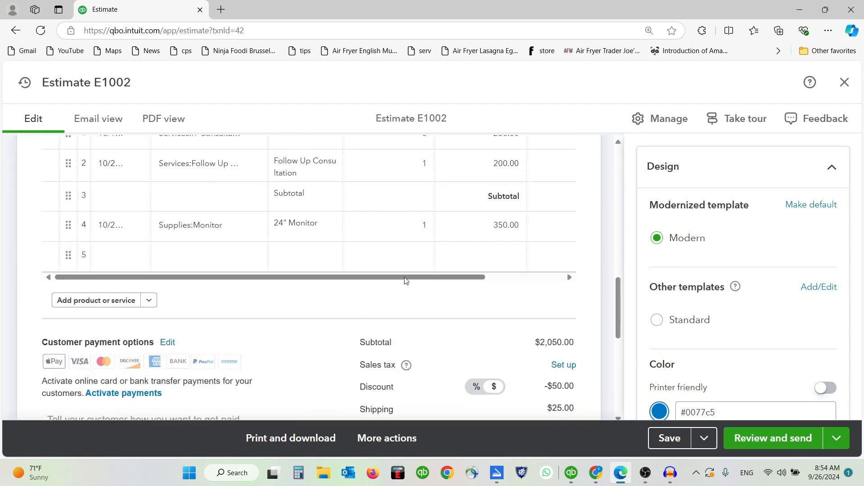
{"action": "scroll", "coordinate": [405, 280], "scroll_direction": "up", "scroll_amount": 8}
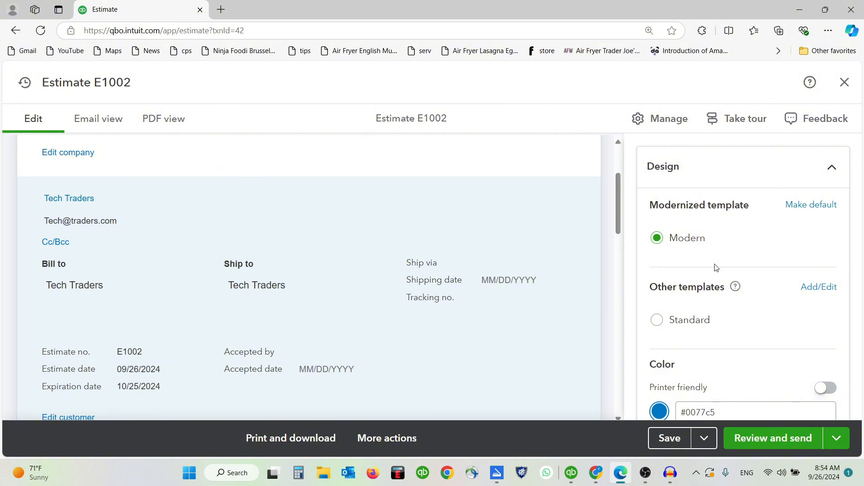
{"action": "scroll", "coordinate": [508, 257], "scroll_direction": "up", "scroll_amount": 3}
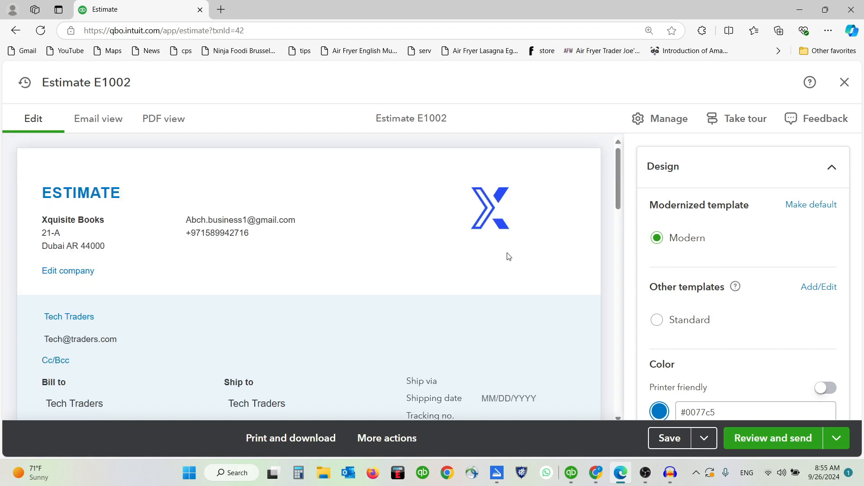
{"action": "scroll", "coordinate": [507, 256], "scroll_direction": "down", "scroll_amount": 1}
Step: Try the lime green, dark green, brown and orange colour swatches on the estimate
{"action": "scroll", "coordinate": [733, 286], "scroll_direction": "down", "scroll_amount": 3}
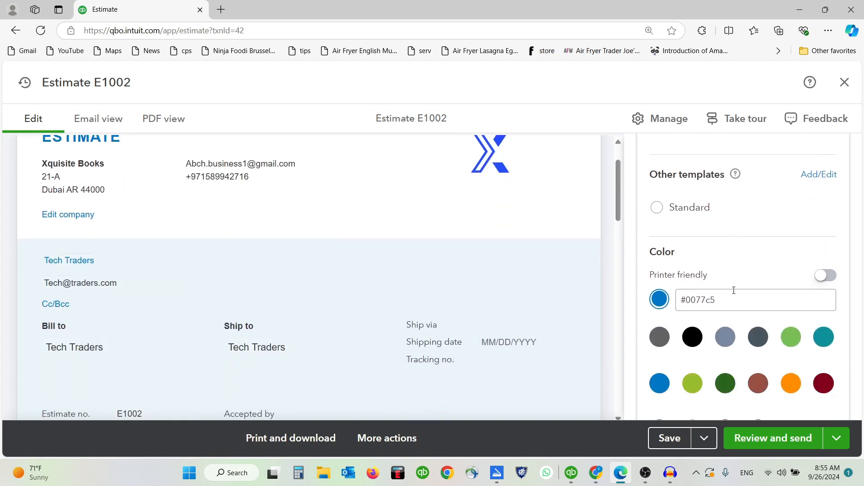
{"action": "scroll", "coordinate": [742, 289], "scroll_direction": "down", "scroll_amount": 1}
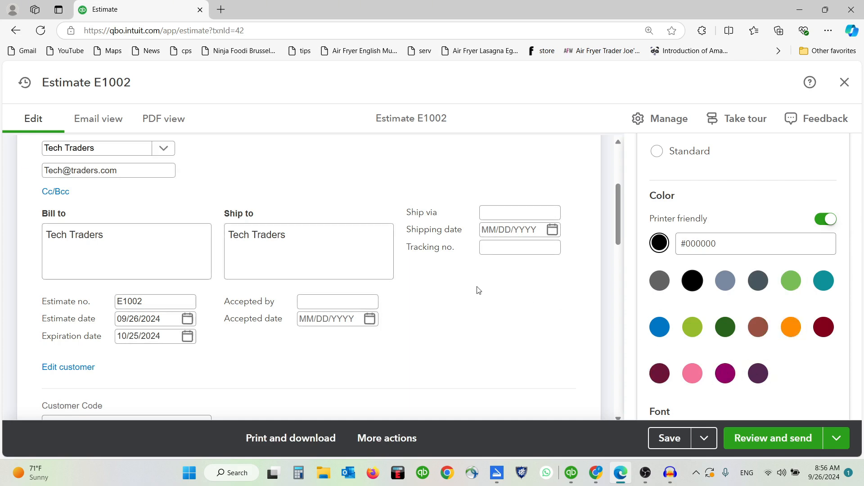
{"action": "scroll", "coordinate": [479, 291], "scroll_direction": "down", "scroll_amount": 4}
{"action": "scroll", "coordinate": [478, 292], "scroll_direction": "down", "scroll_amount": 4}
{"action": "scroll", "coordinate": [477, 291], "scroll_direction": "up", "scroll_amount": 6}
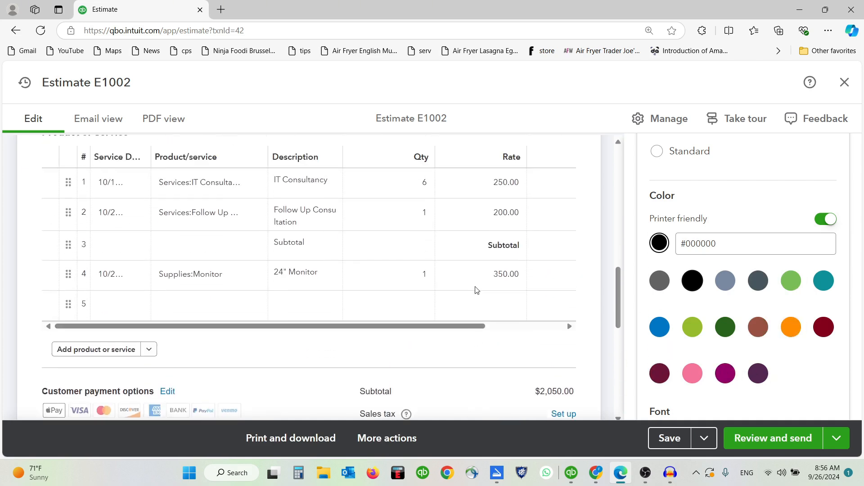
{"action": "scroll", "coordinate": [477, 290], "scroll_direction": "up", "scroll_amount": 2}
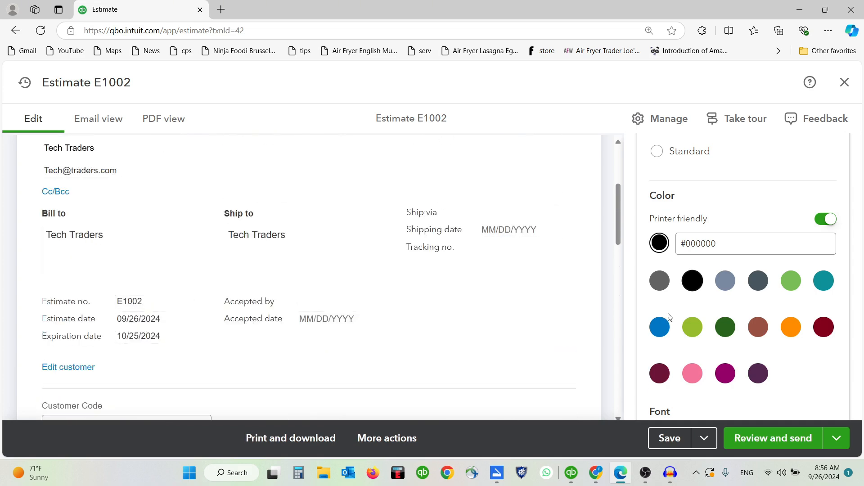
{"action": "left_click", "coordinate": [692, 327]}
{"action": "scroll", "coordinate": [469, 227], "scroll_direction": "up", "scroll_amount": 3}
{"action": "scroll", "coordinate": [468, 234], "scroll_direction": "down", "scroll_amount": 10}
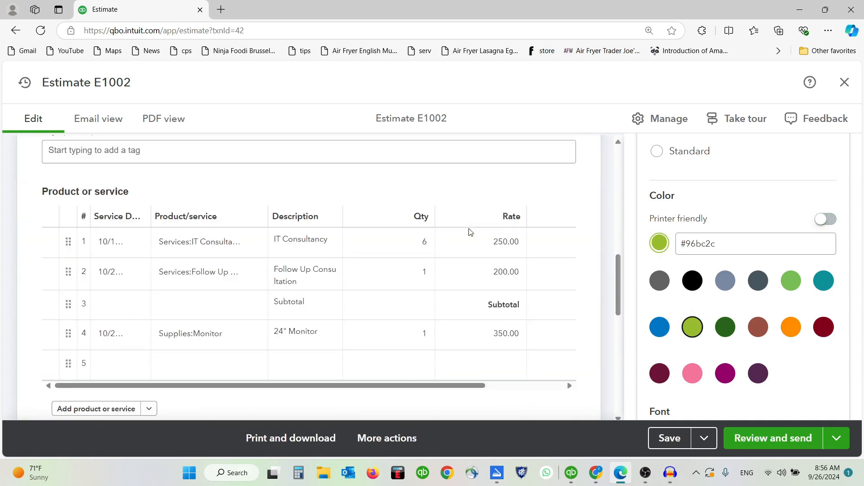
{"action": "scroll", "coordinate": [467, 255], "scroll_direction": "up", "scroll_amount": 8}
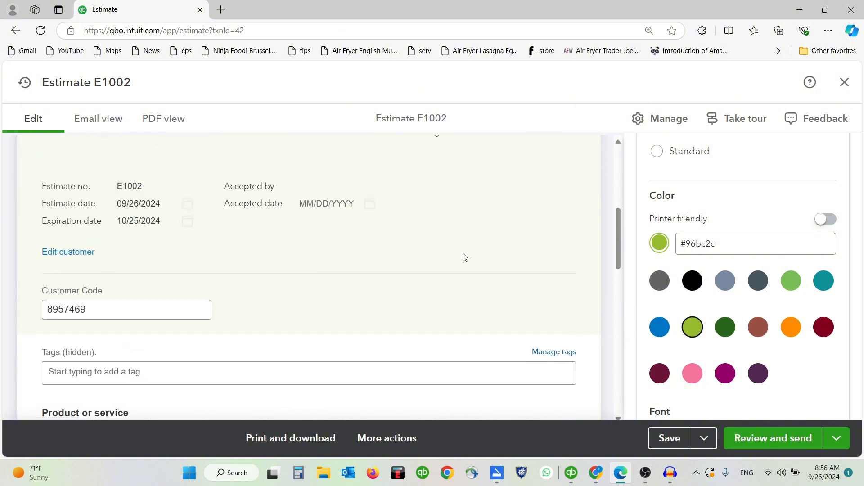
{"action": "scroll", "coordinate": [344, 278], "scroll_direction": "up", "scroll_amount": 3}
{"action": "scroll", "coordinate": [345, 277], "scroll_direction": "up", "scroll_amount": 3}
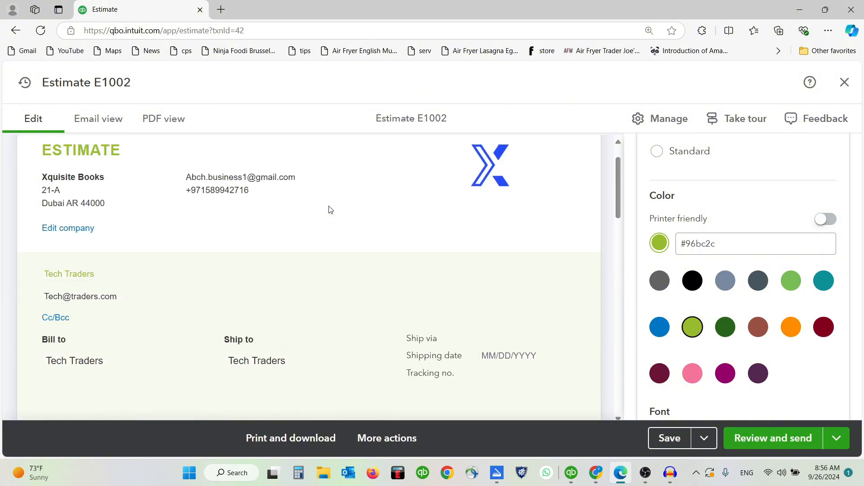
{"action": "scroll", "coordinate": [347, 234], "scroll_direction": "down", "scroll_amount": 10}
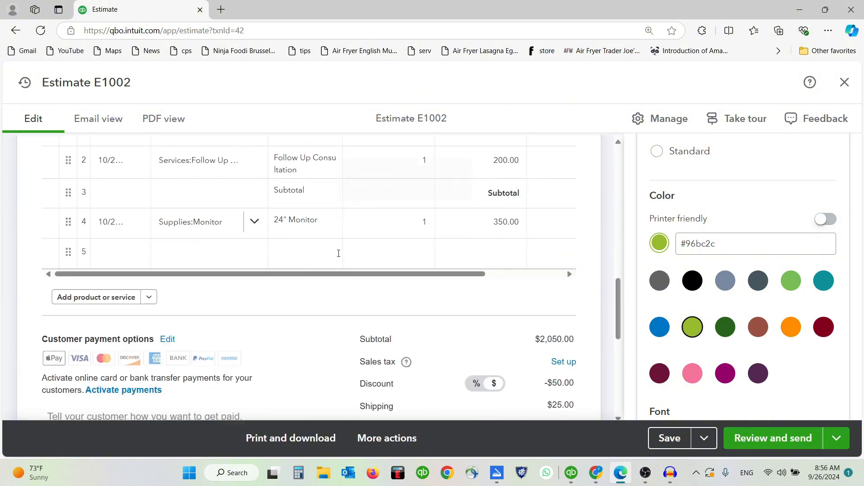
{"action": "scroll", "coordinate": [388, 285], "scroll_direction": "down", "scroll_amount": 1}
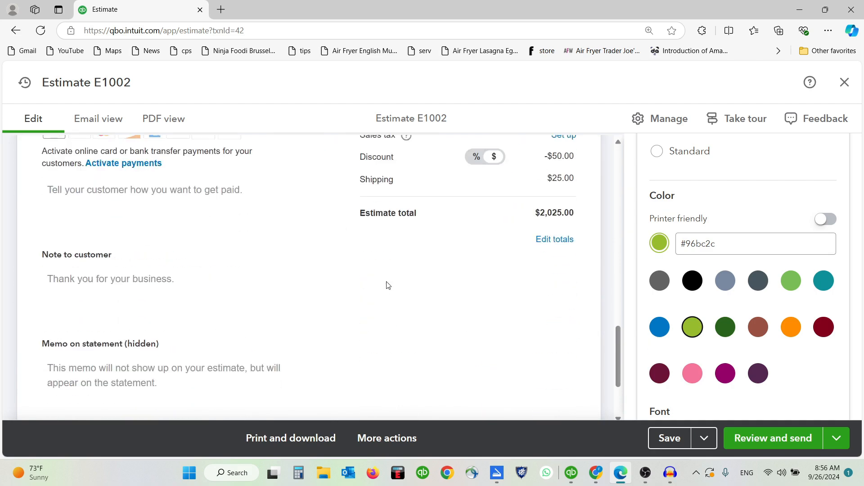
{"action": "left_click", "coordinate": [725, 326]}
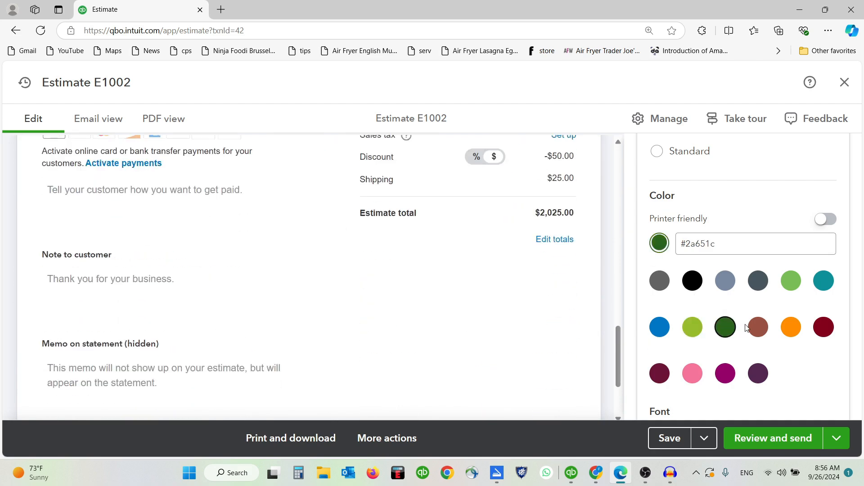
{"action": "left_click", "coordinate": [757, 326]}
{"action": "left_click", "coordinate": [790, 328]}
Step: Switch the estimate colour to blue
{"action": "scroll", "coordinate": [445, 276], "scroll_direction": "up", "scroll_amount": 10}
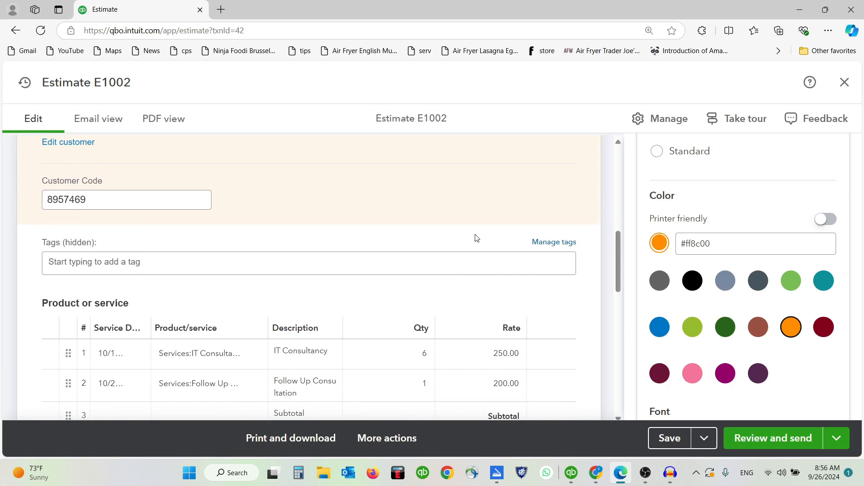
{"action": "scroll", "coordinate": [159, 262], "scroll_direction": "up", "scroll_amount": 3}
{"action": "scroll", "coordinate": [411, 241], "scroll_direction": "up", "scroll_amount": 3}
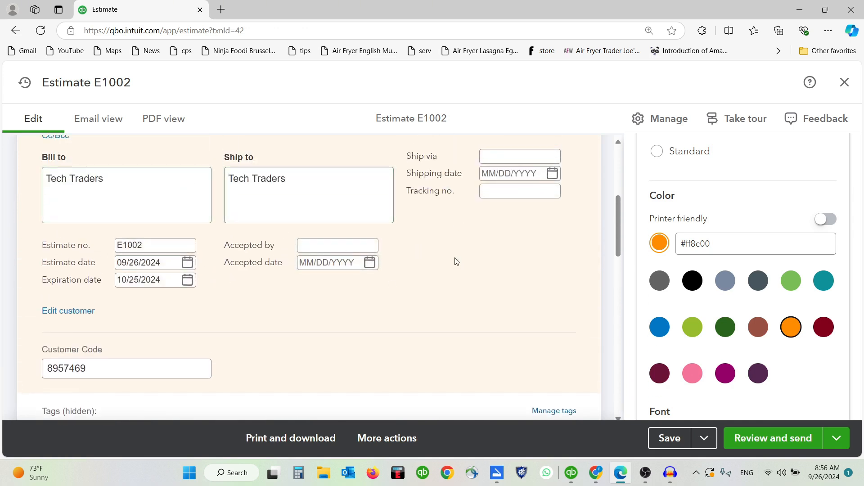
{"action": "scroll", "coordinate": [442, 264], "scroll_direction": "up", "scroll_amount": 4}
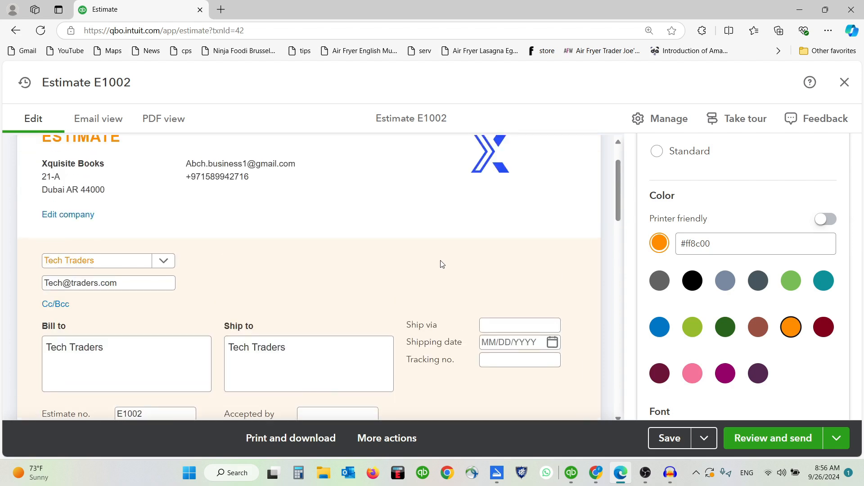
{"action": "left_click", "coordinate": [659, 327]}
{"action": "scroll", "coordinate": [449, 257], "scroll_direction": "down", "scroll_amount": 2}
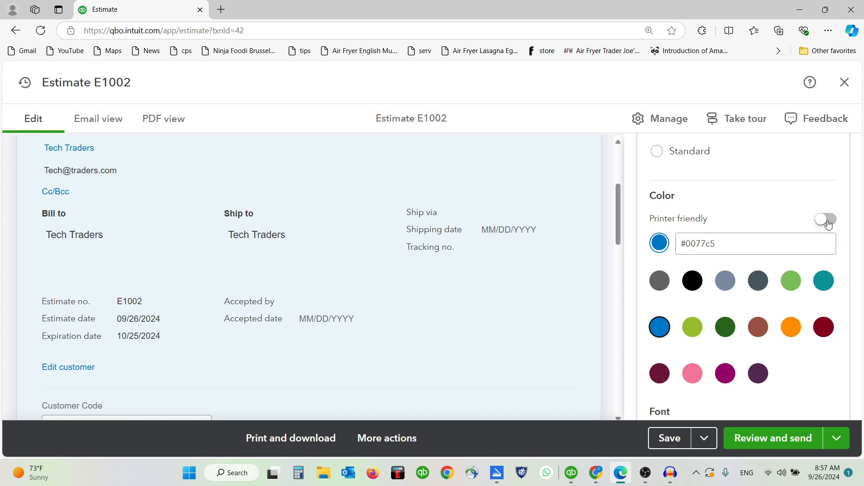
Step: Toggle printer-friendly mode on and off, then reapply the blue #0077c5 colour
{"action": "left_click", "coordinate": [825, 221]}
{"action": "left_click", "coordinate": [825, 220]}
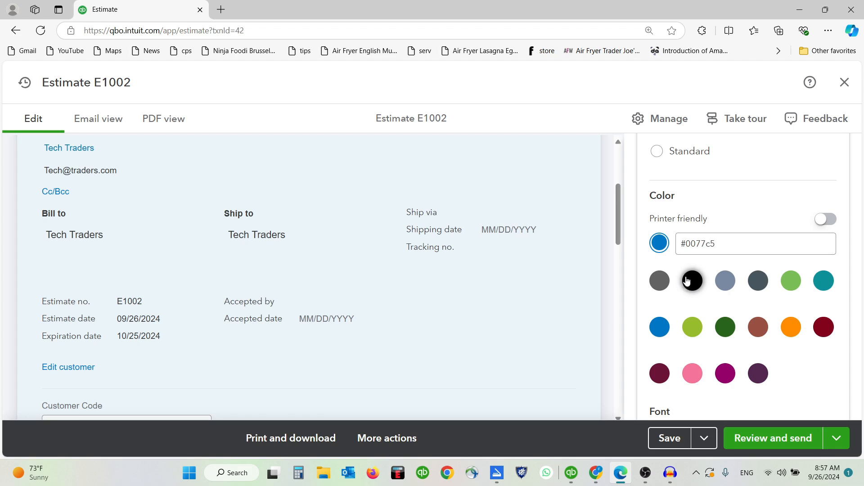
{"action": "left_click", "coordinate": [825, 220]}
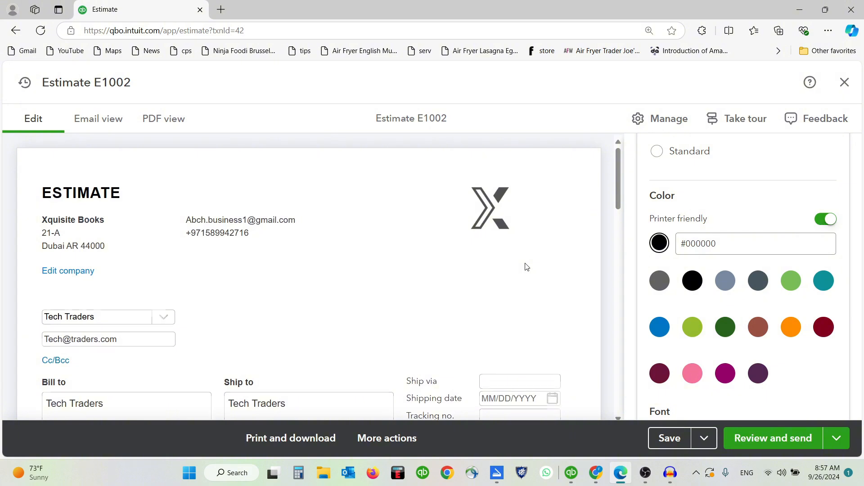
{"action": "scroll", "coordinate": [527, 270], "scroll_direction": "down", "scroll_amount": 10}
{"action": "scroll", "coordinate": [527, 273], "scroll_direction": "down", "scroll_amount": 6}
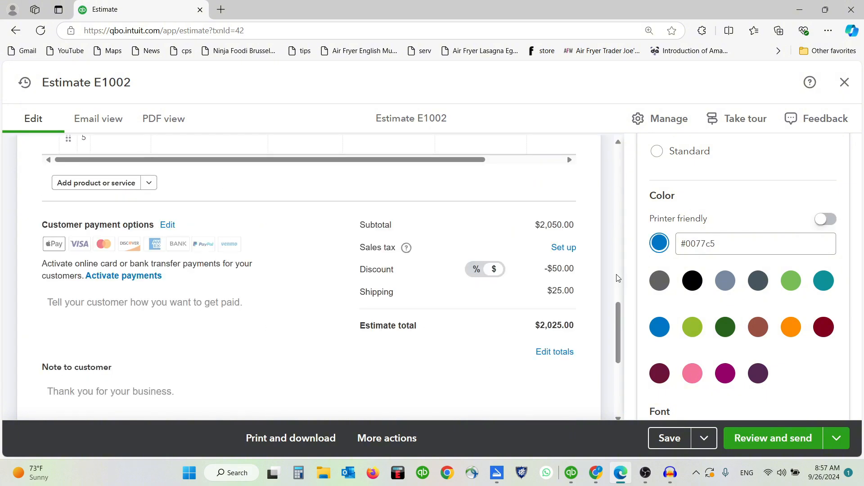
{"action": "left_click", "coordinate": [659, 327]}
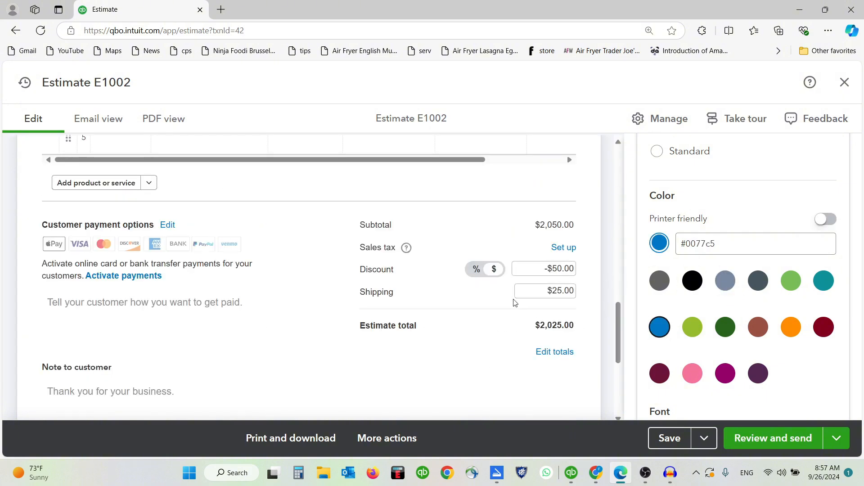
{"action": "scroll", "coordinate": [515, 300], "scroll_direction": "up", "scroll_amount": 8}
{"action": "scroll", "coordinate": [515, 302], "scroll_direction": "up", "scroll_amount": 3}
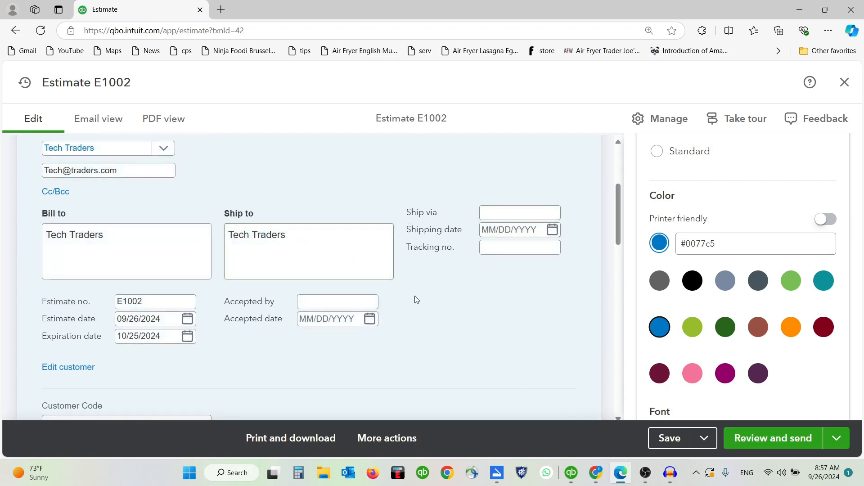
{"action": "scroll", "coordinate": [504, 315], "scroll_direction": "up", "scroll_amount": 4}
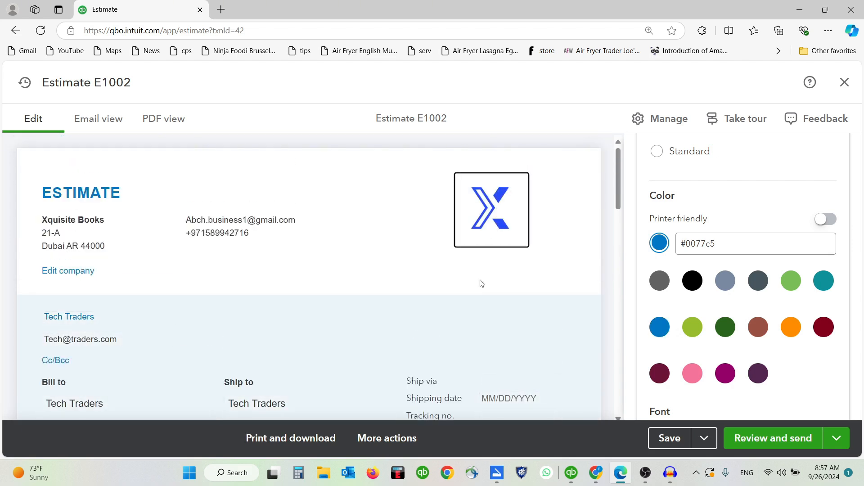
{"action": "left_click", "coordinate": [490, 213]}
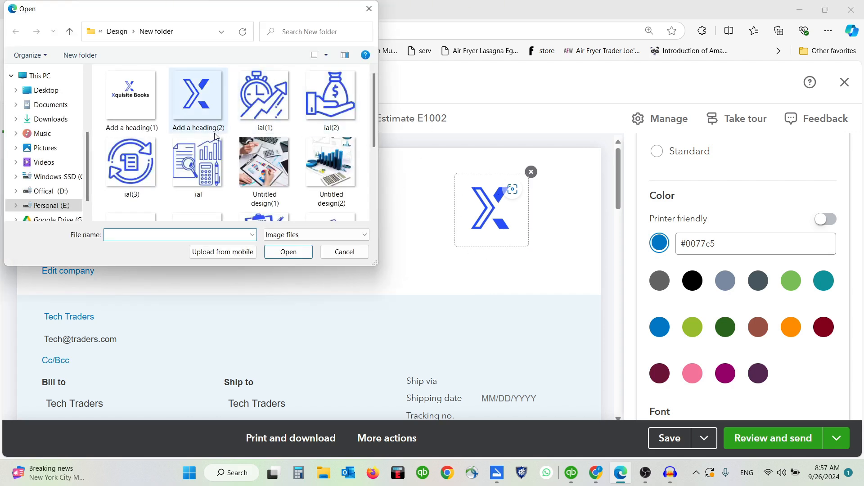
{"action": "scroll", "coordinate": [216, 137], "scroll_direction": "down", "scroll_amount": 1}
{"action": "left_click", "coordinate": [369, 8]}
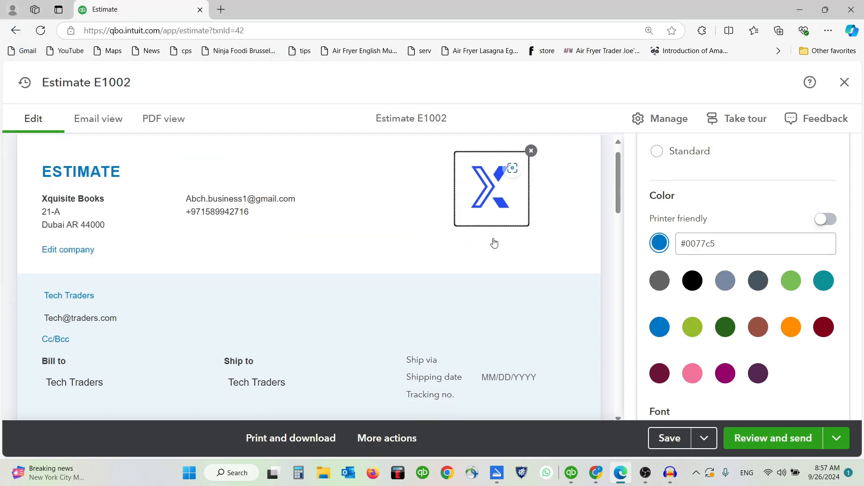
{"action": "scroll", "coordinate": [494, 243], "scroll_direction": "down", "scroll_amount": 6}
{"action": "scroll", "coordinate": [801, 312], "scroll_direction": "down", "scroll_amount": 3}
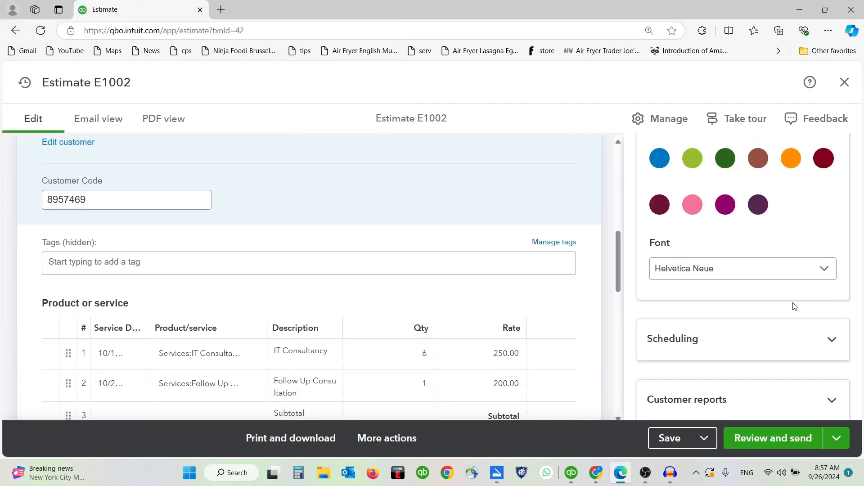
{"action": "left_click", "coordinate": [778, 274]}
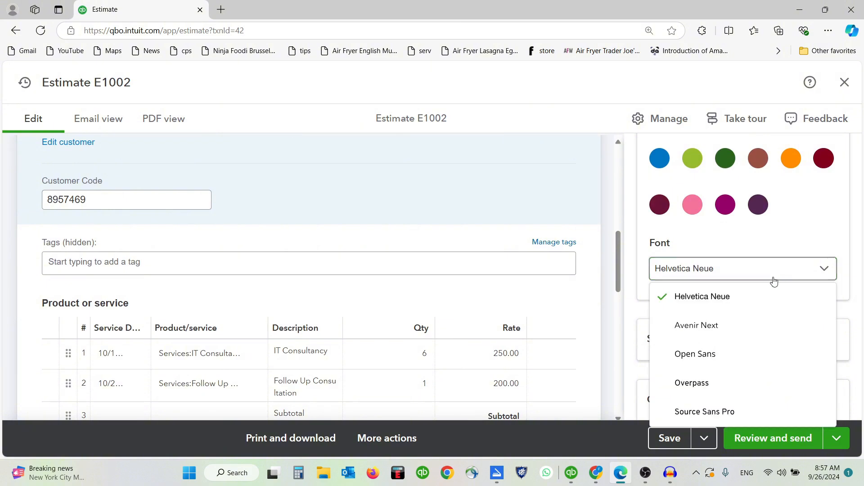
{"action": "left_click", "coordinate": [727, 324]}
{"action": "scroll", "coordinate": [482, 285], "scroll_direction": "up", "scroll_amount": 3}
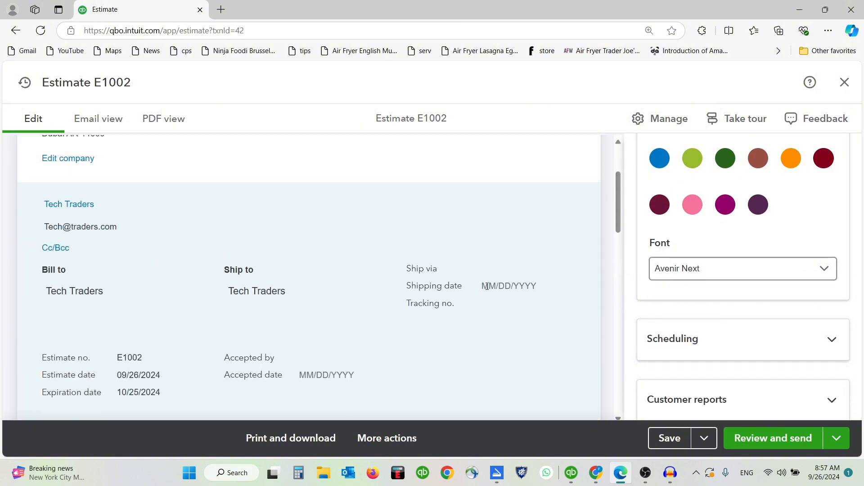
{"action": "left_click", "coordinate": [673, 277]}
{"action": "left_click", "coordinate": [695, 353]}
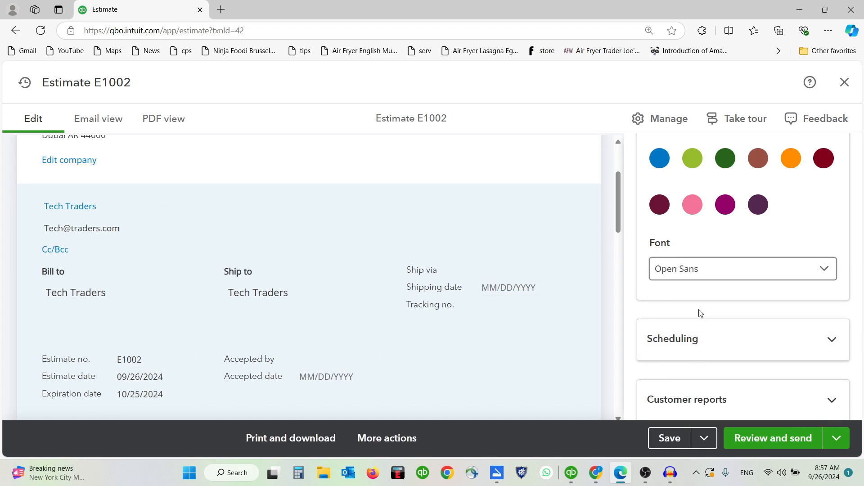
{"action": "left_click", "coordinate": [705, 271]}
{"action": "left_click", "coordinate": [712, 302]}
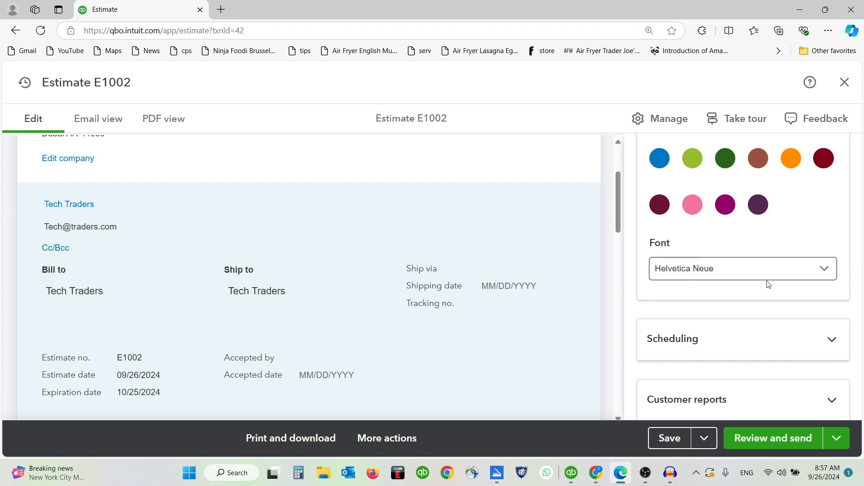
Step: Expand Scheduling, switch Print later and Send later on then off, and expand Customer reports
{"action": "left_click", "coordinate": [769, 330]}
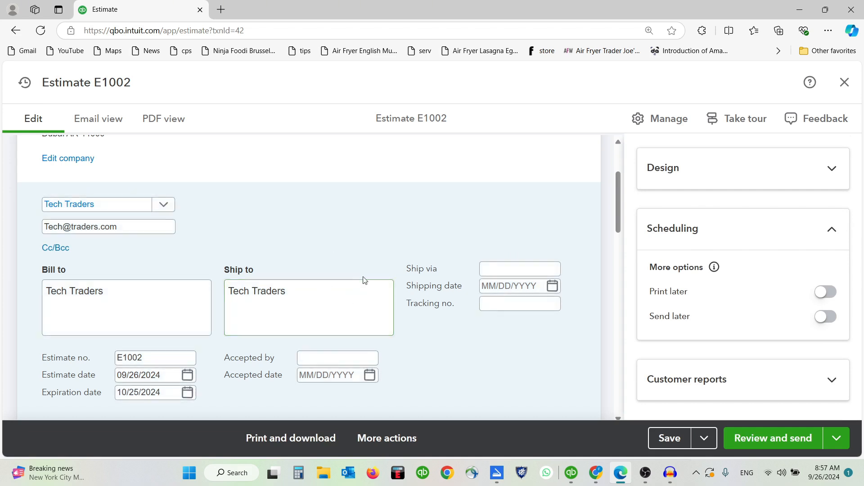
{"action": "left_click", "coordinate": [826, 294]}
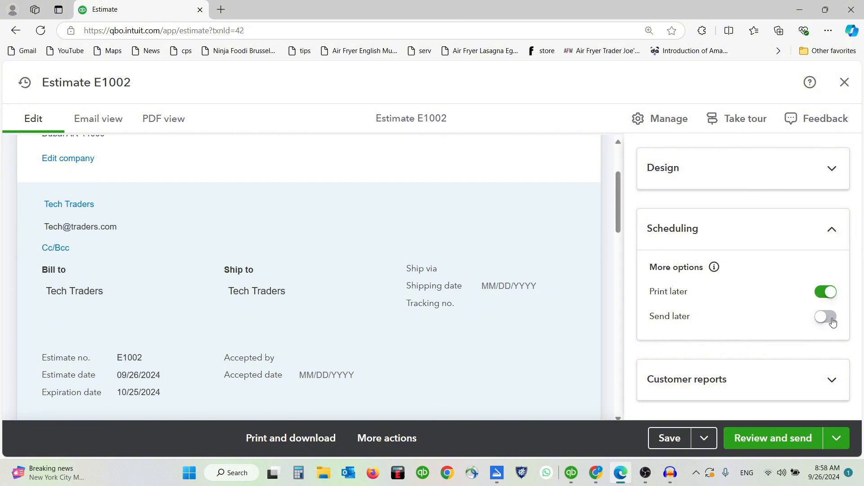
{"action": "left_click", "coordinate": [825, 317]}
{"action": "left_click", "coordinate": [825, 317]}
{"action": "left_click", "coordinate": [826, 294]}
{"action": "left_click", "coordinate": [713, 380]}
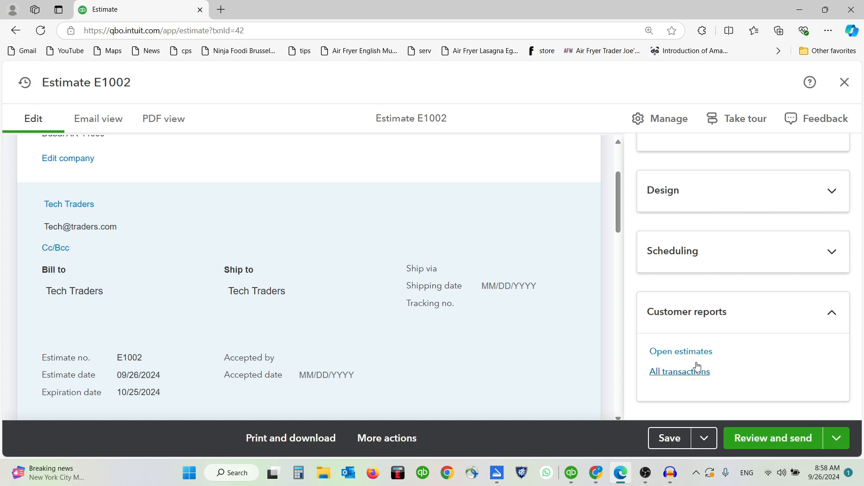
{"action": "left_click", "coordinate": [297, 303]}
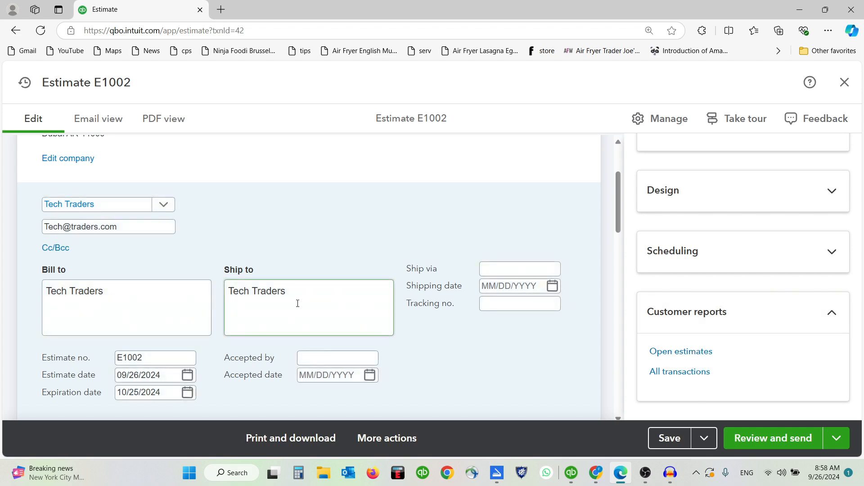
{"action": "scroll", "coordinate": [298, 304], "scroll_direction": "up", "scroll_amount": 1}
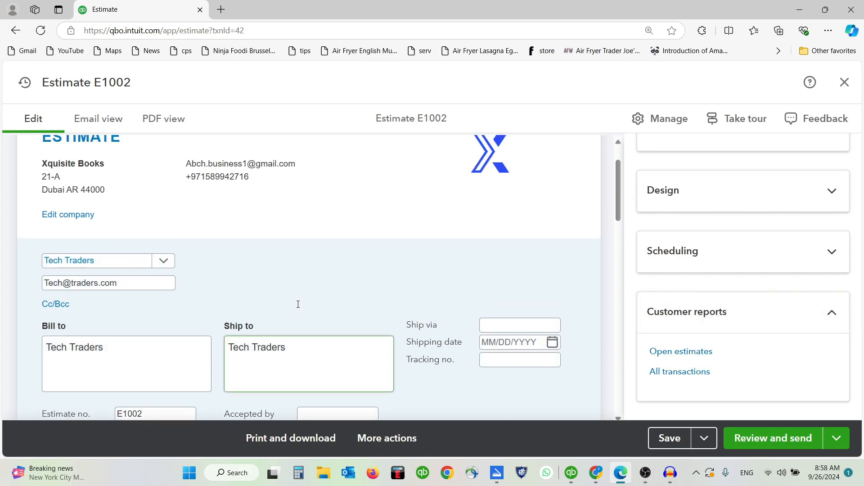
{"action": "scroll", "coordinate": [296, 306], "scroll_direction": "up", "scroll_amount": 1}
{"action": "scroll", "coordinate": [351, 297], "scroll_direction": "down", "scroll_amount": 15}
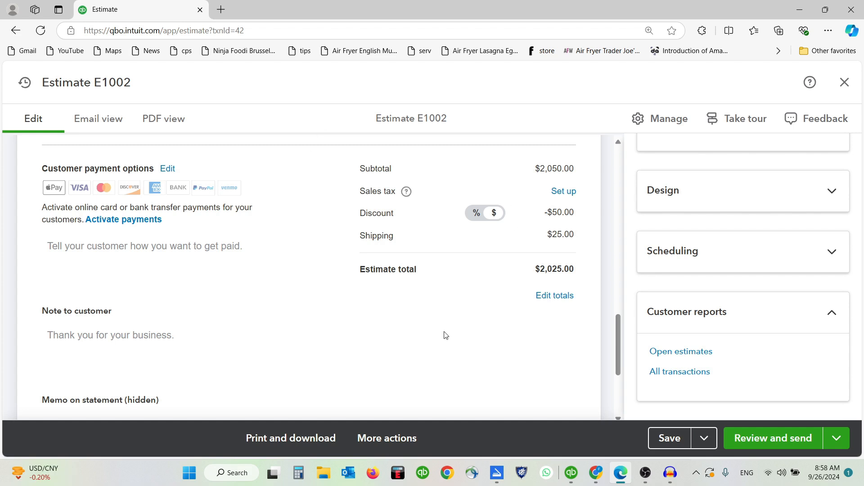
{"action": "left_click_drag", "start_coordinate": [360, 269], "coordinate": [583, 275]}
{"action": "left_click", "coordinate": [581, 278]}
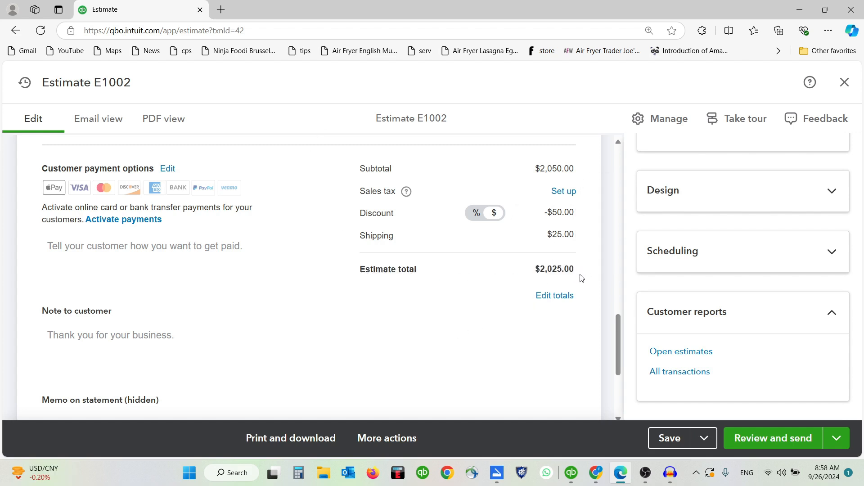